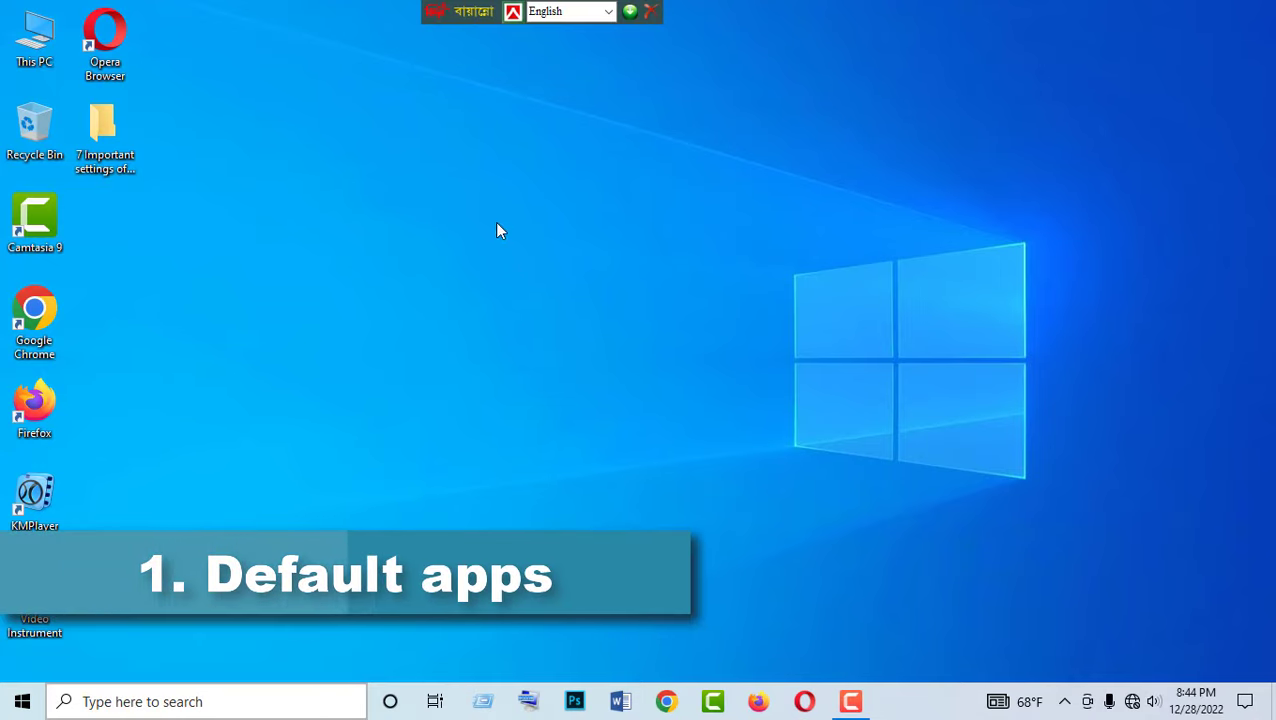
{"action": "right_click", "coordinate": [496, 223]}
{"action": "left_click", "coordinate": [528, 274]}
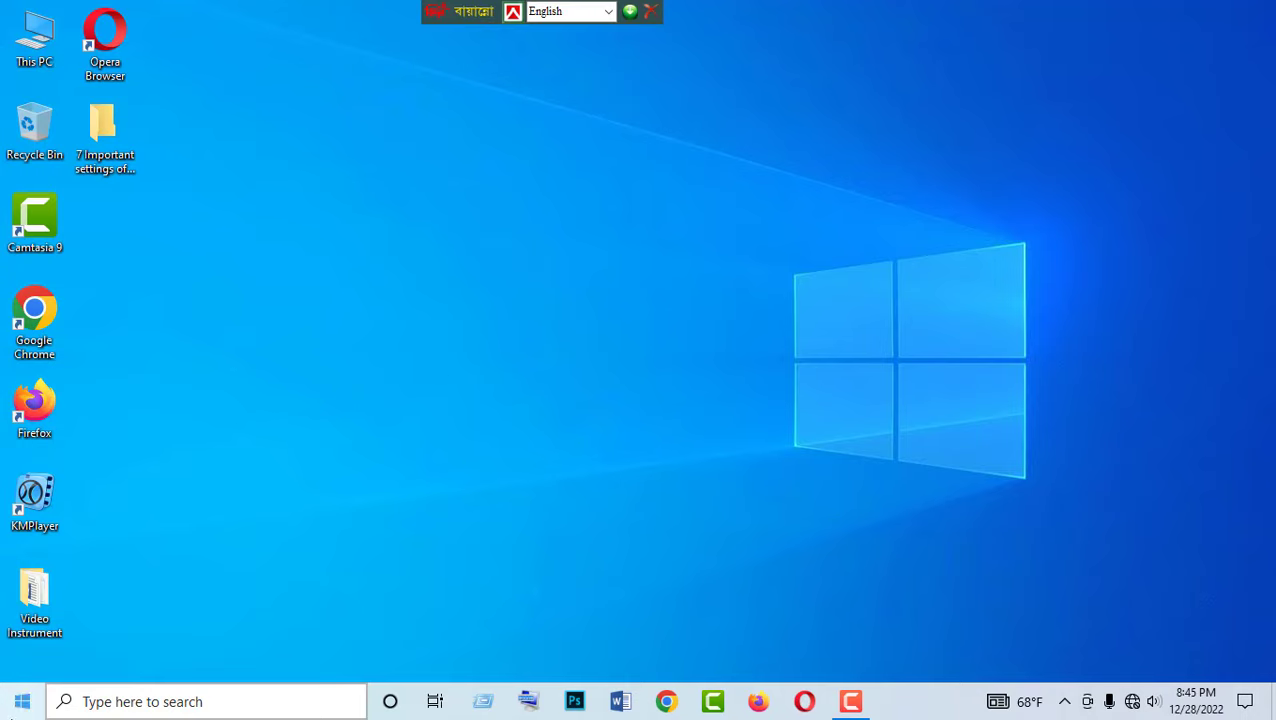
Step: Open the Default apps page within the Apps category of Windows Settings
{"action": "left_click", "coordinate": [22, 704]}
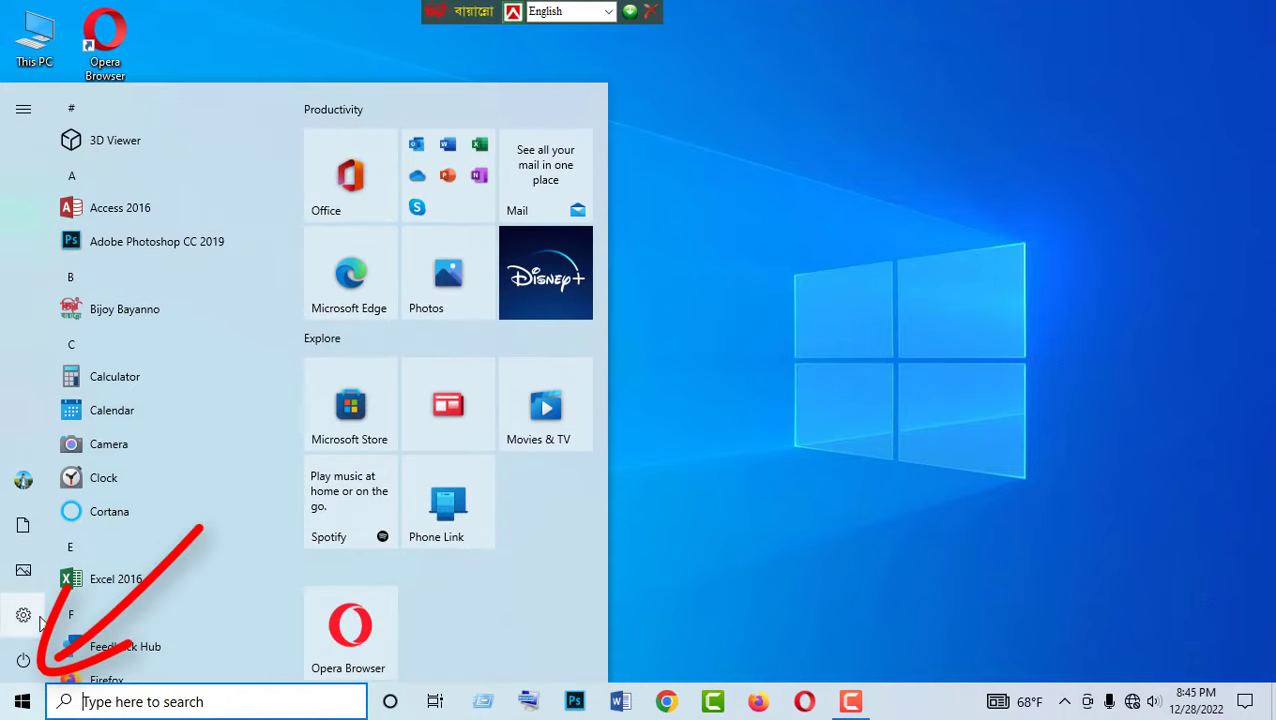
{"action": "mouse_move", "coordinate": [23, 615]}
{"action": "left_click", "coordinate": [71, 615]}
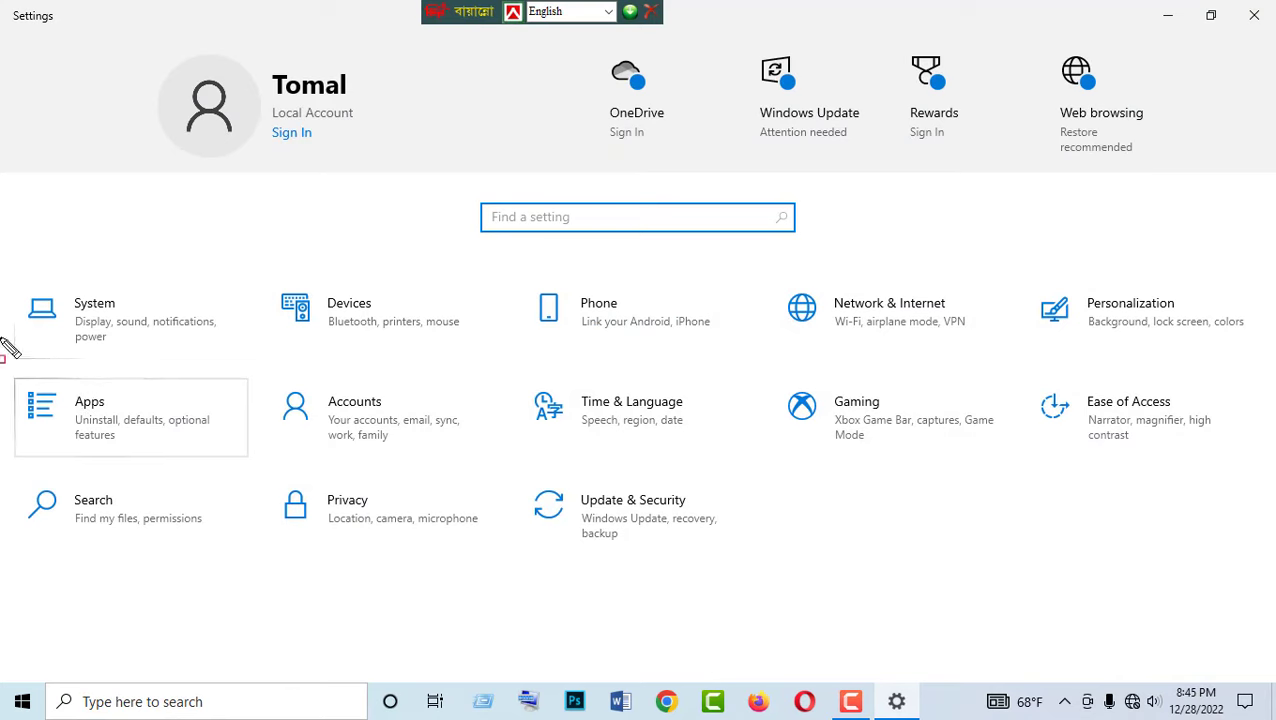
{"action": "mouse_move", "coordinate": [2, 337]}
{"action": "left_mouse_down"}
{"action": "mouse_move", "coordinate": [166, 464]}
{"action": "mouse_move", "coordinate": [240, 460]}
{"action": "mouse_move", "coordinate": [247, 473]}
{"action": "left_mouse_up"}
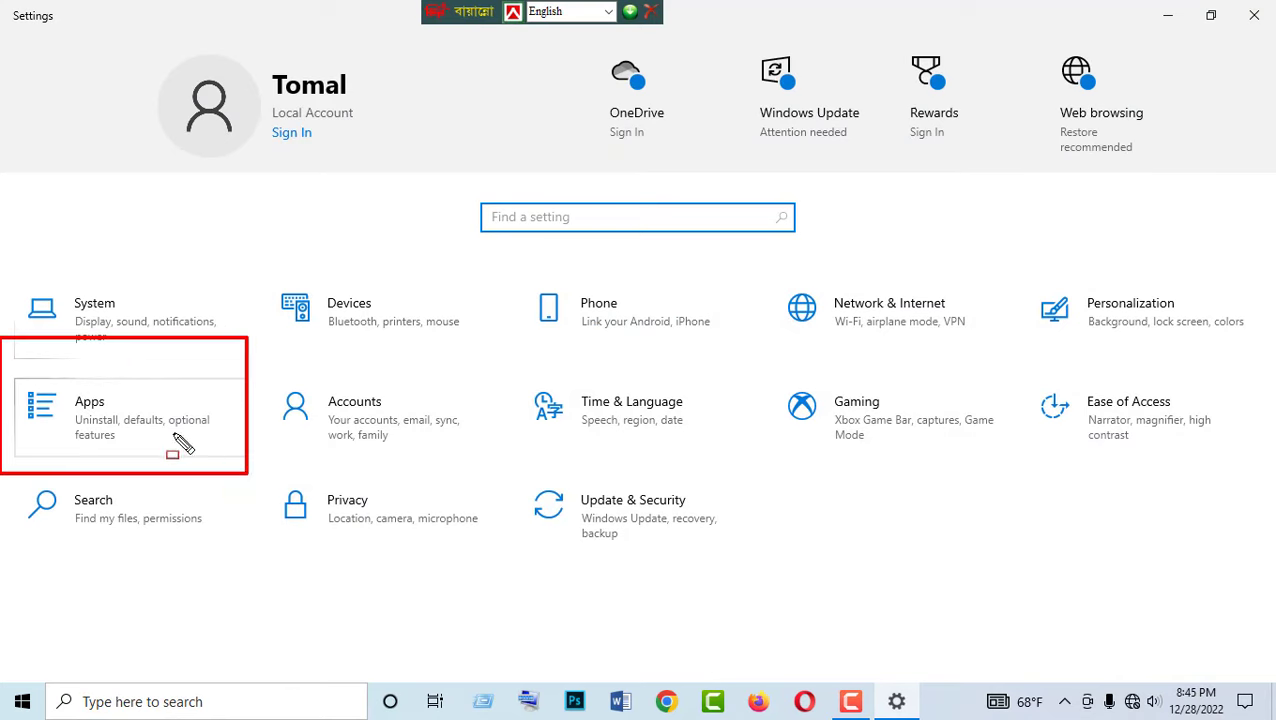
{"action": "left_click", "coordinate": [95, 408]}
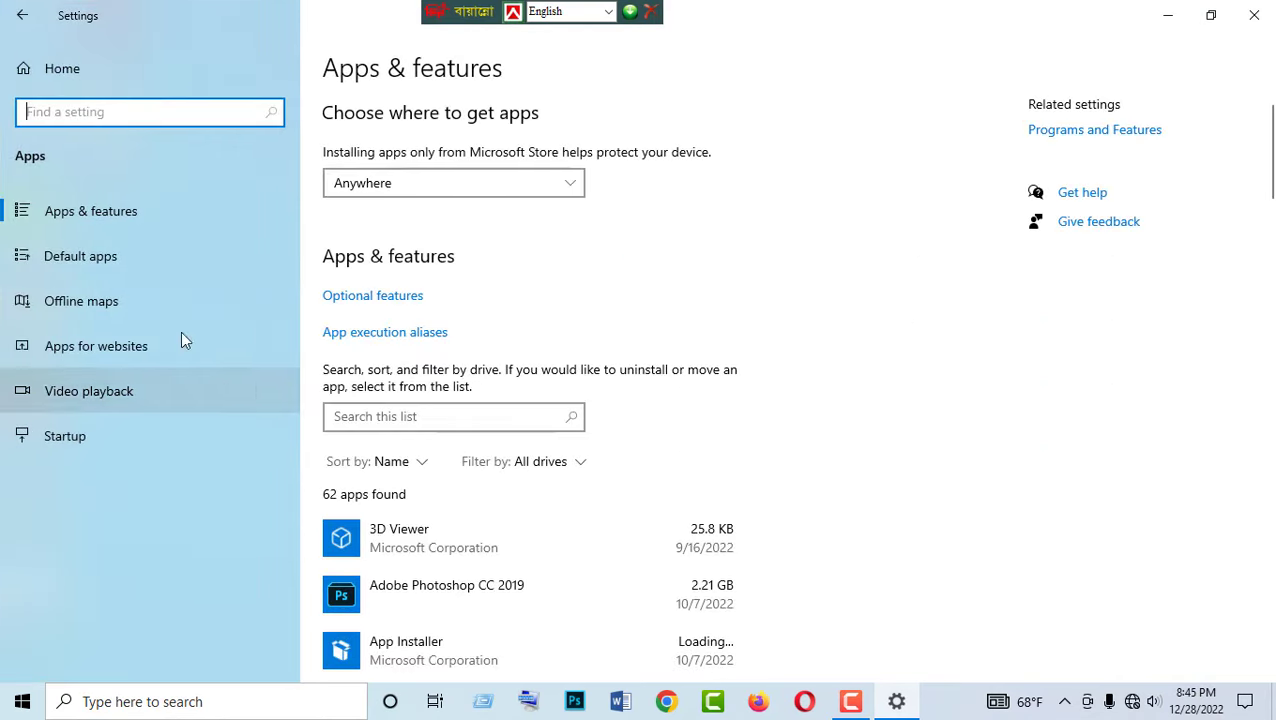
{"action": "mouse_move", "coordinate": [2, 228]}
{"action": "left_mouse_down"}
{"action": "mouse_move", "coordinate": [77, 279]}
{"action": "mouse_move", "coordinate": [206, 292]}
{"action": "left_mouse_up"}
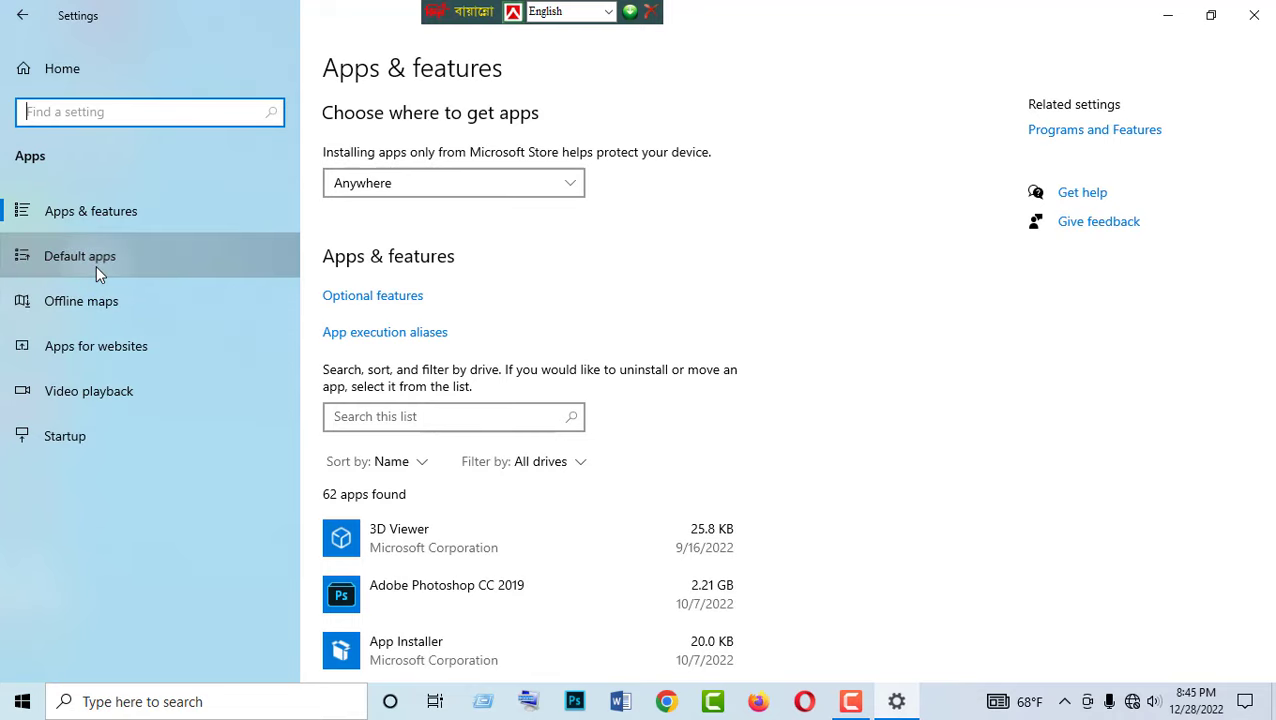
{"action": "left_click", "coordinate": [101, 269]}
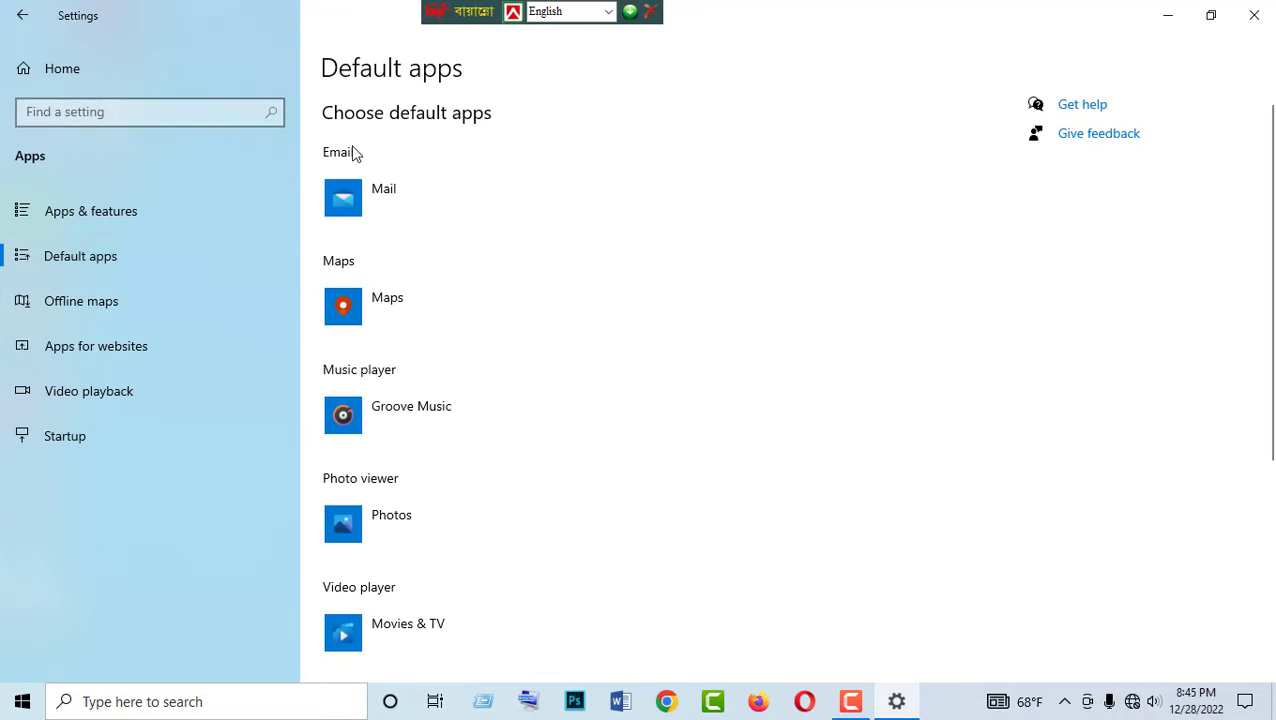
Step: Set the default music player to Windows Media Player
{"action": "left_click", "coordinate": [403, 206]}
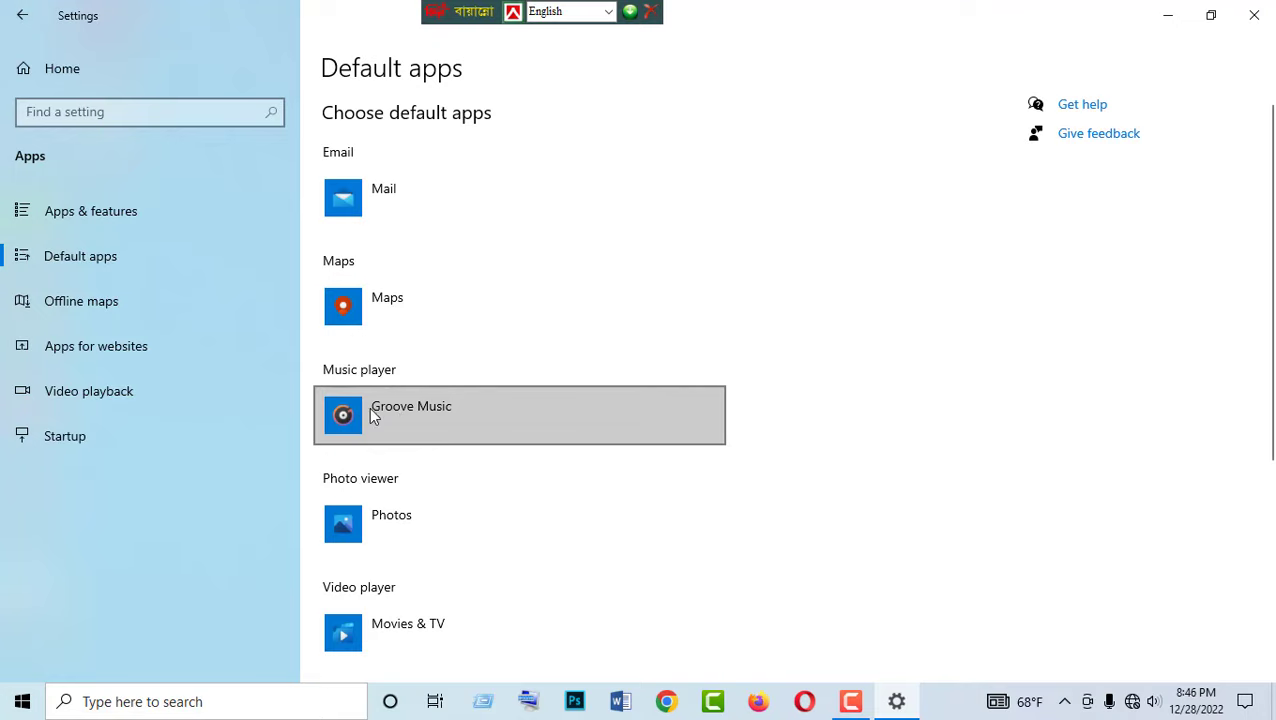
{"action": "scroll", "coordinate": [869, 378], "scroll_direction": "down", "scroll_amount": 2}
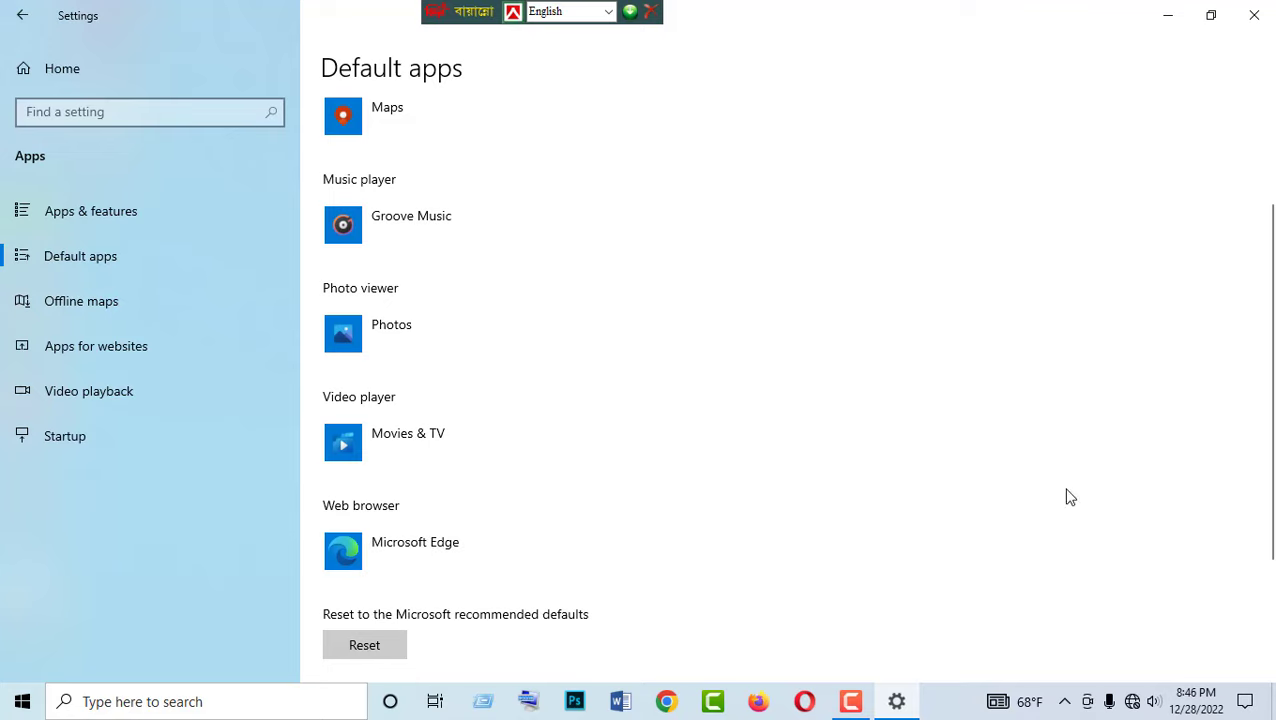
{"action": "left_click_drag", "start_coordinate": [1271, 422], "coordinate": [1272, 375]}
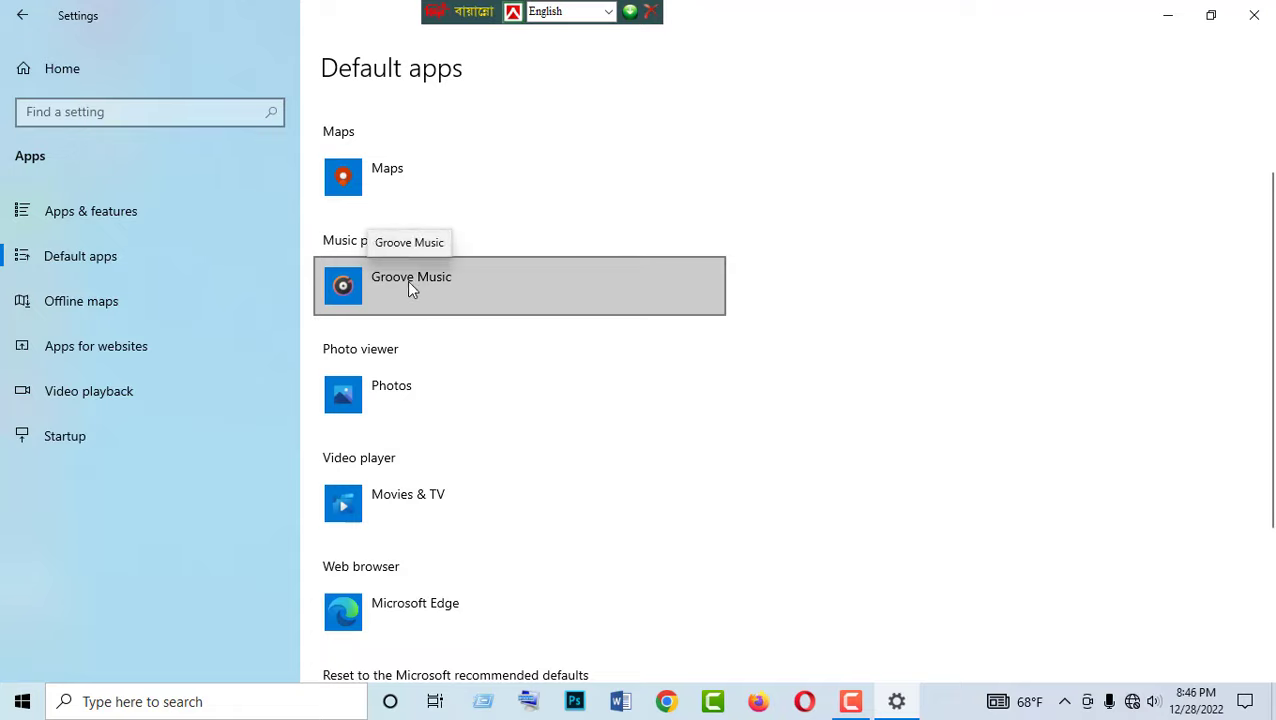
{"action": "left_click", "coordinate": [407, 285]}
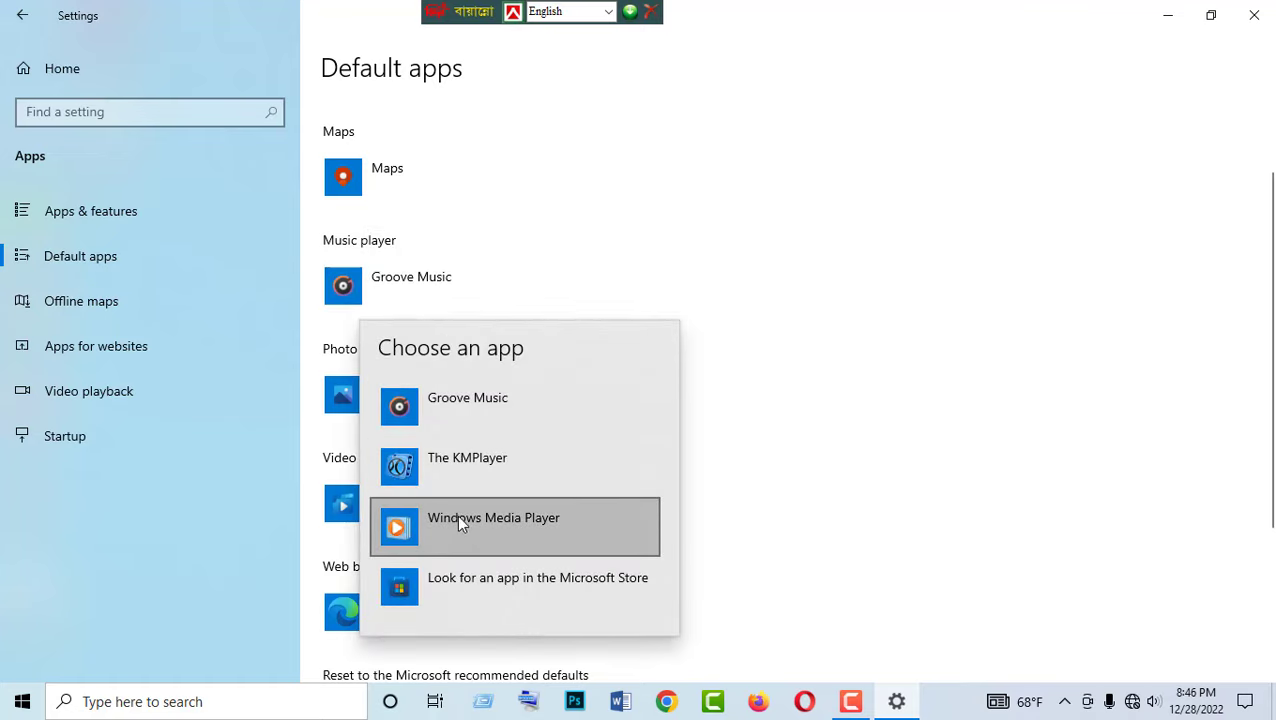
{"action": "left_click", "coordinate": [495, 524]}
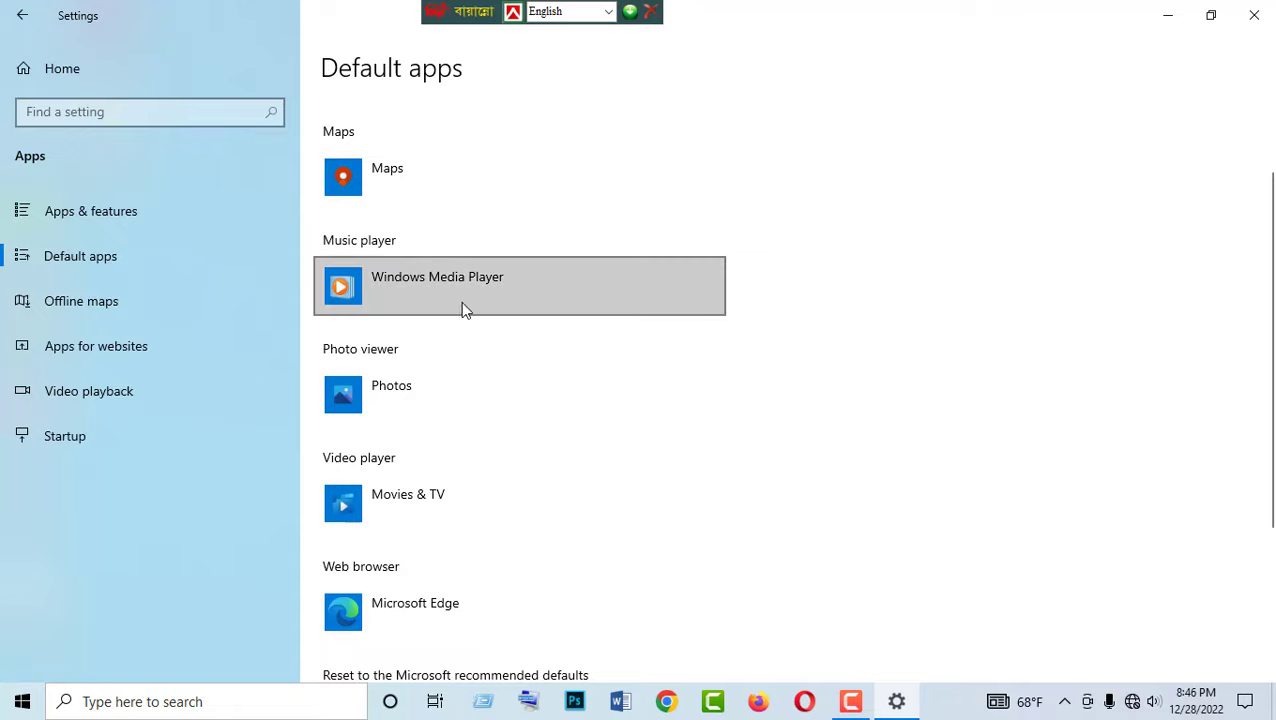
Step: View the photo viewer choices without selecting one, and set the default video player to Windows Media Player
{"action": "left_click", "coordinate": [390, 394]}
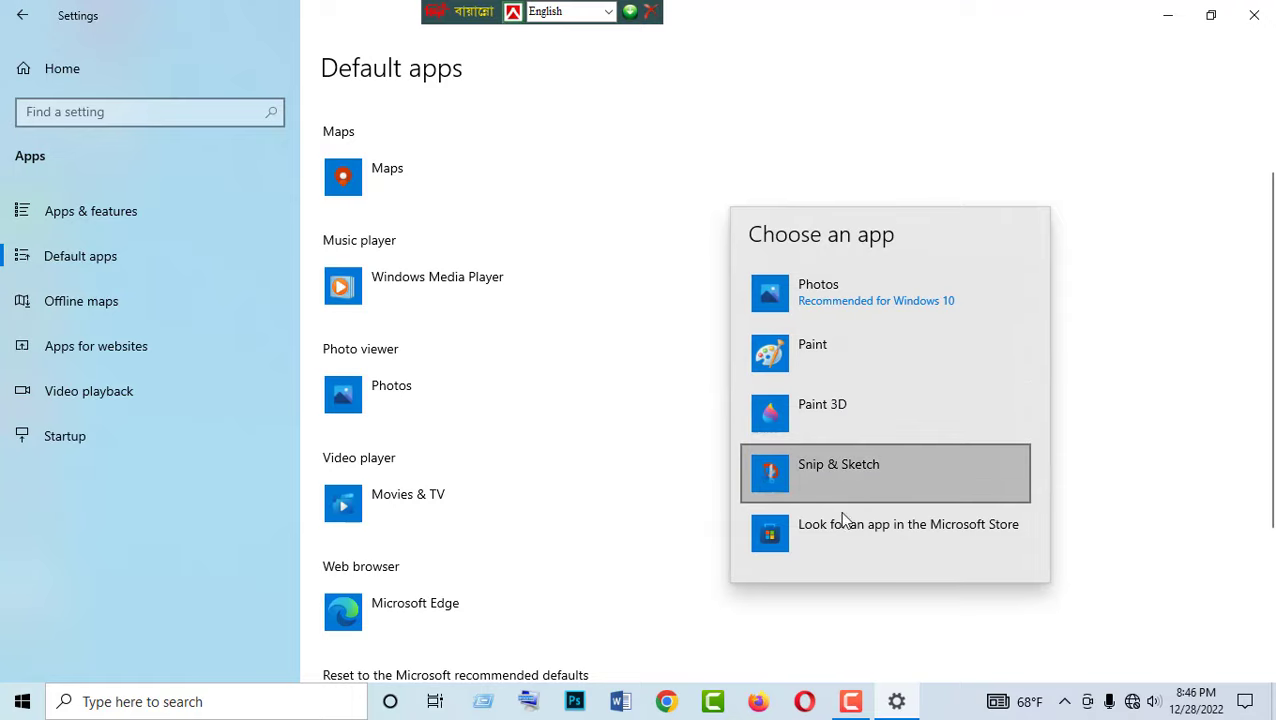
{"action": "left_click", "coordinate": [1212, 278]}
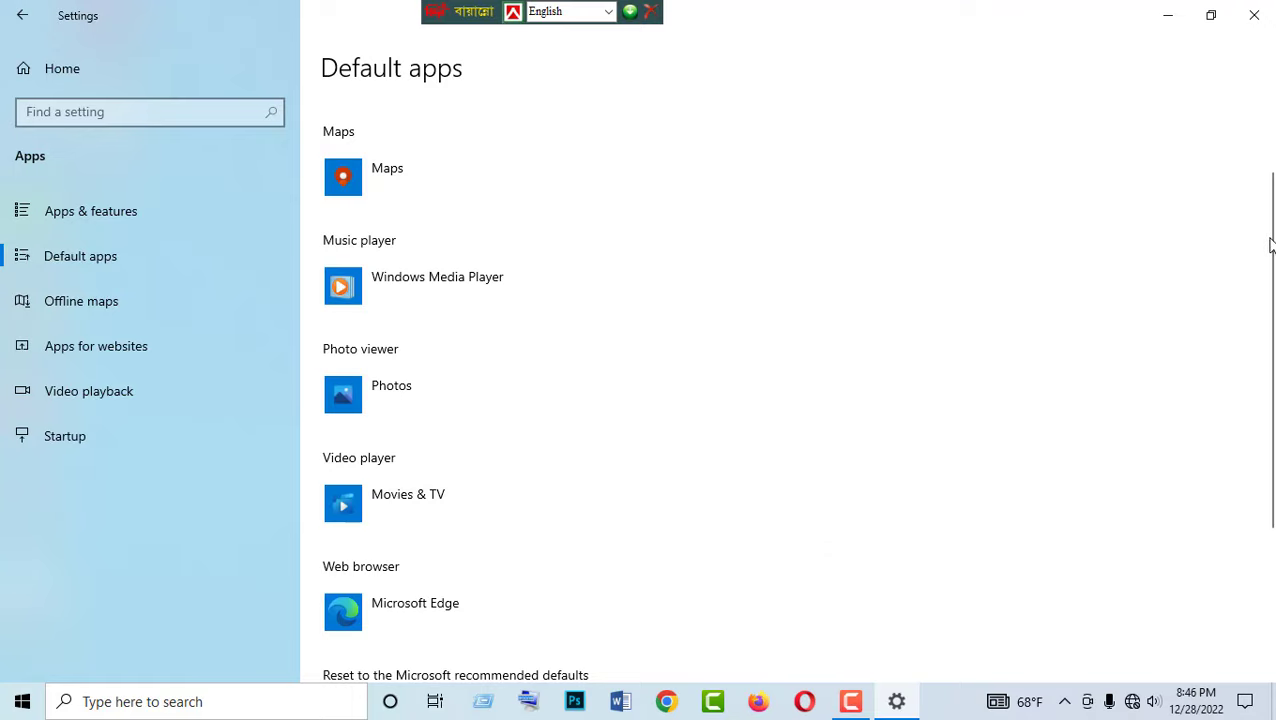
{"action": "left_click", "coordinate": [392, 496]}
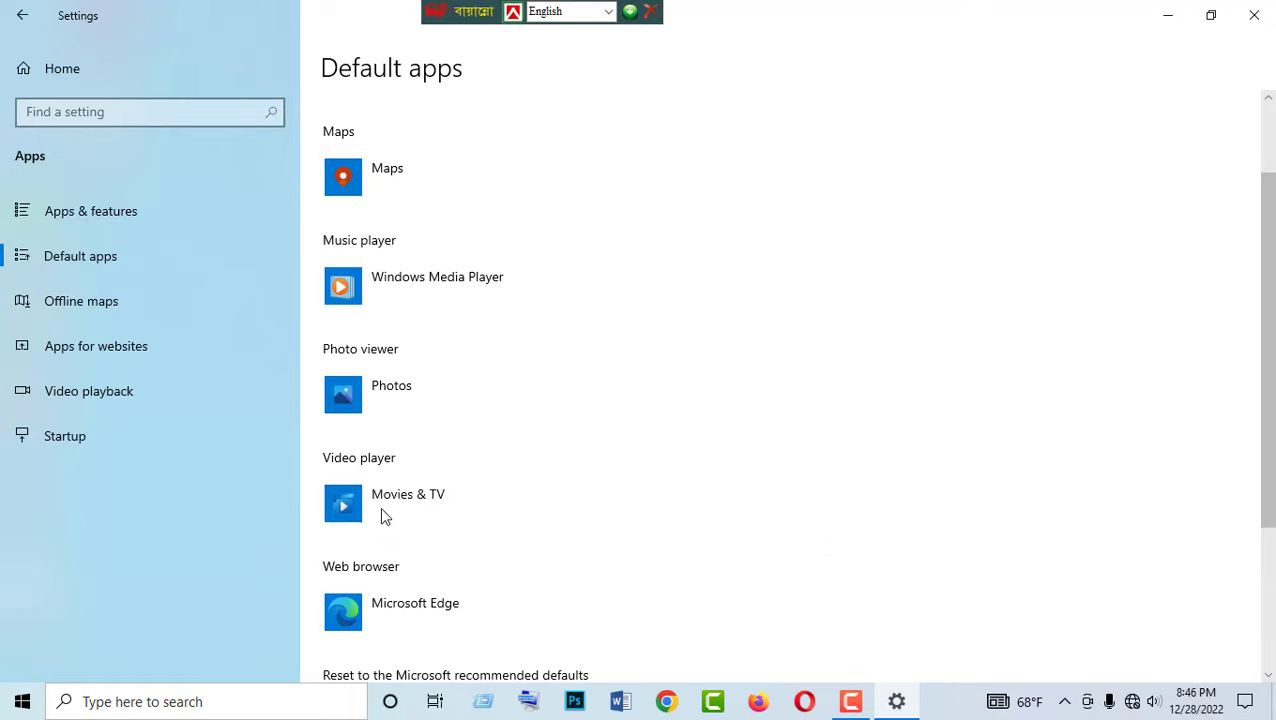
{"action": "left_click", "coordinate": [419, 497]}
{"action": "left_click", "coordinate": [425, 494]}
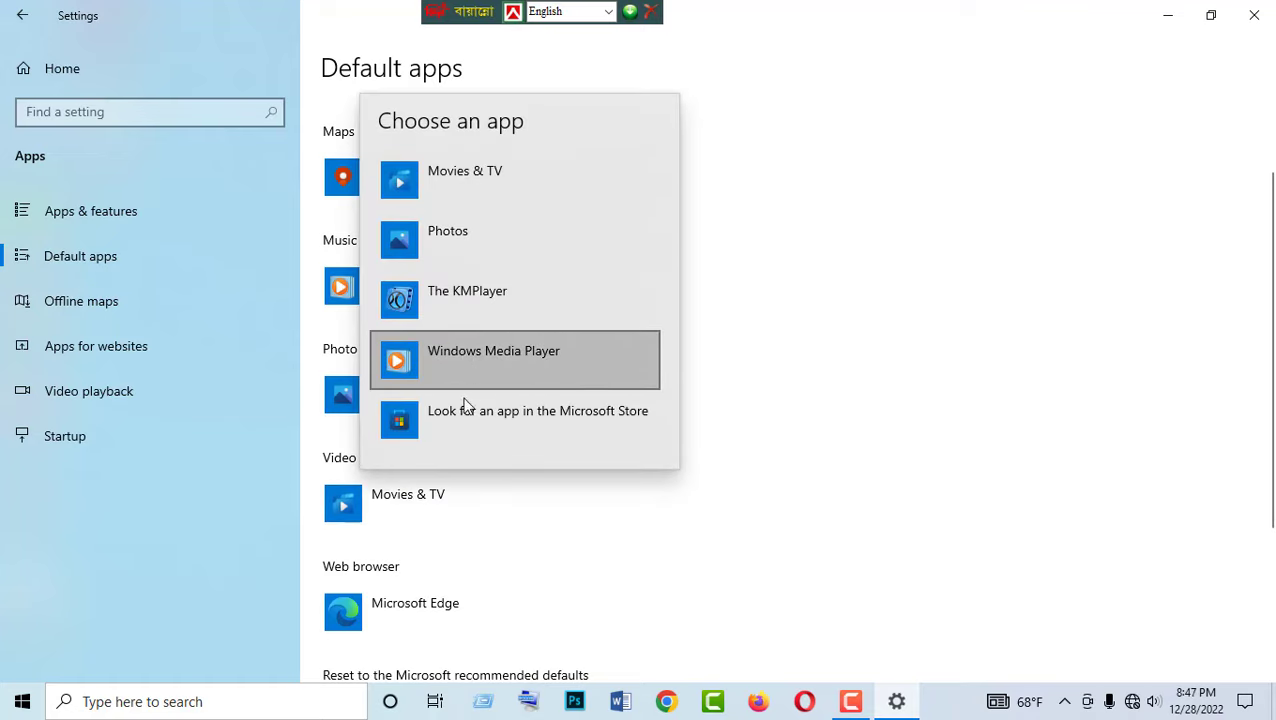
{"action": "left_click", "coordinate": [474, 362]}
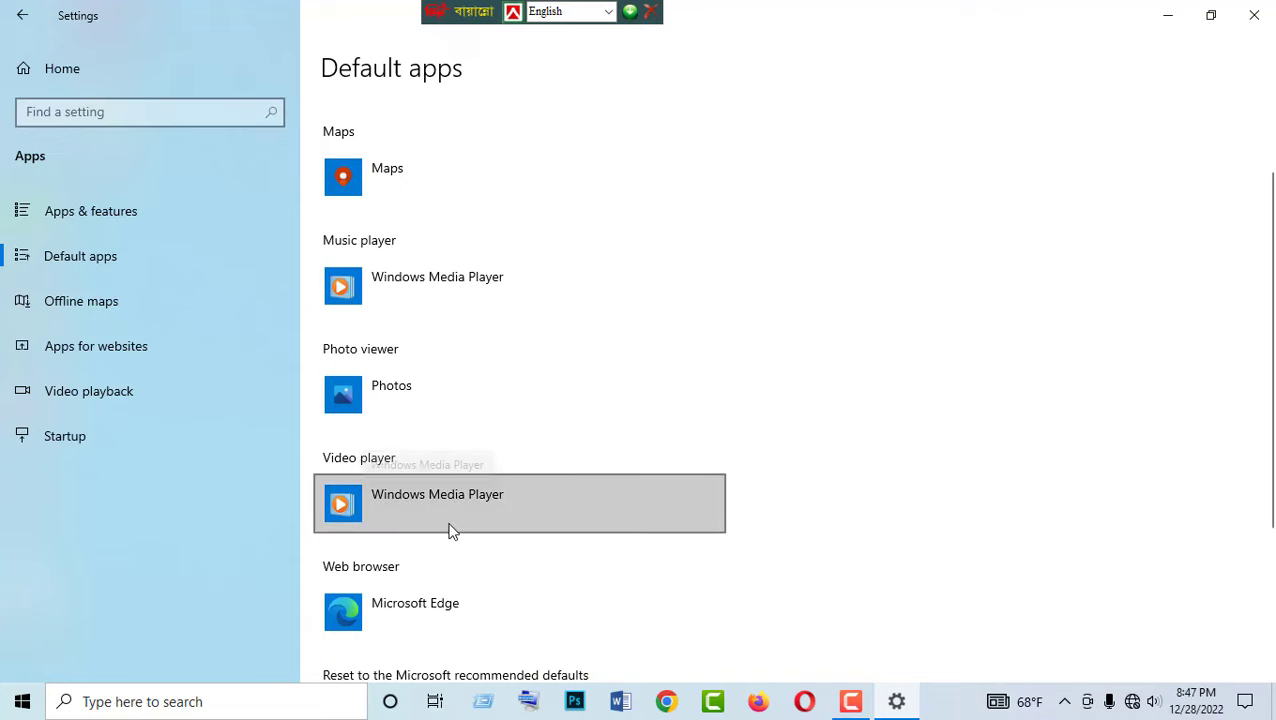
Step: View the web browser choices without selecting one, and reset all default apps to the Microsoft recommended defaults
{"action": "left_click", "coordinate": [398, 612]}
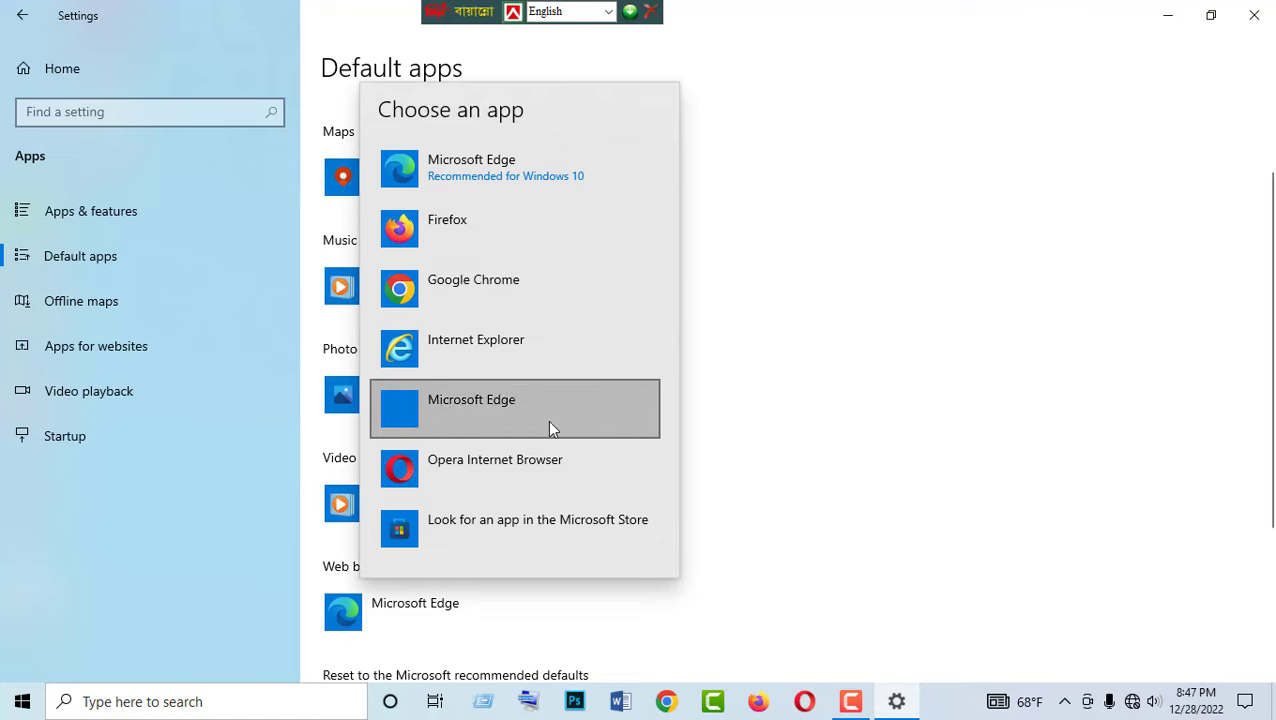
{"action": "left_click", "coordinate": [960, 405]}
{"action": "scroll", "coordinate": [1253, 255], "scroll_direction": "down", "scroll_amount": 5}
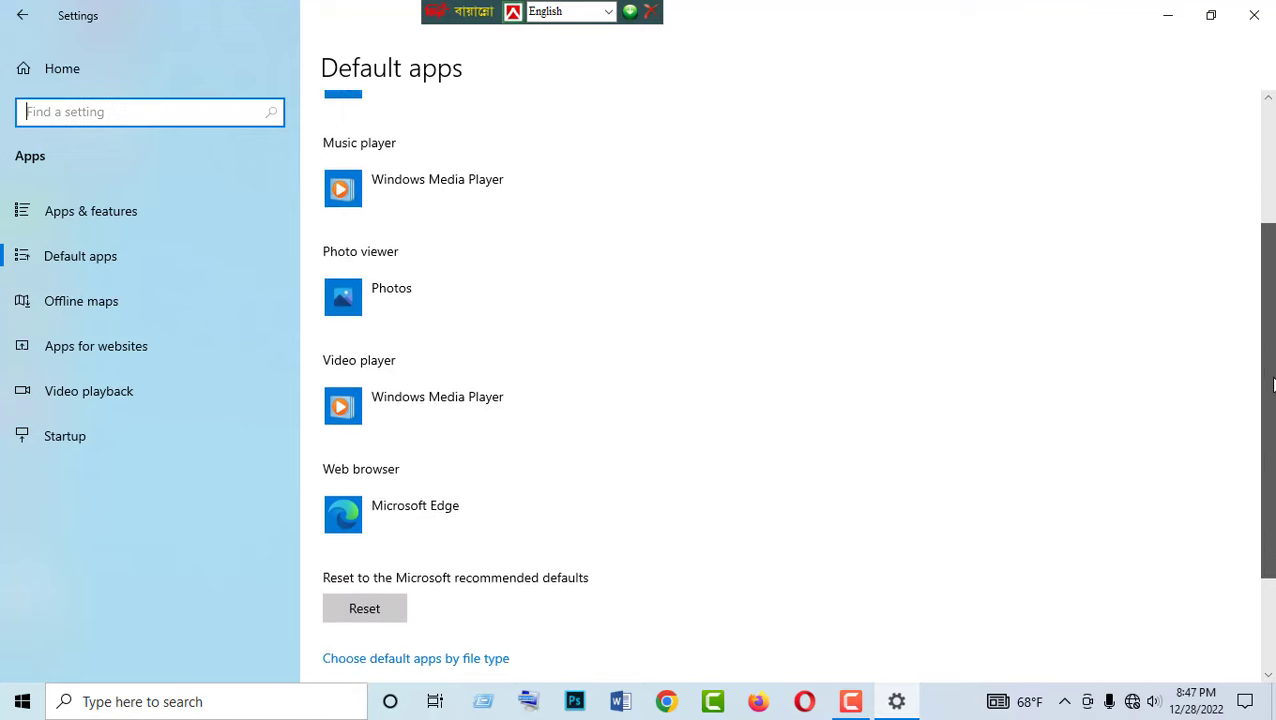
{"action": "left_click_drag", "start_coordinate": [294, 505], "coordinate": [404, 561]}
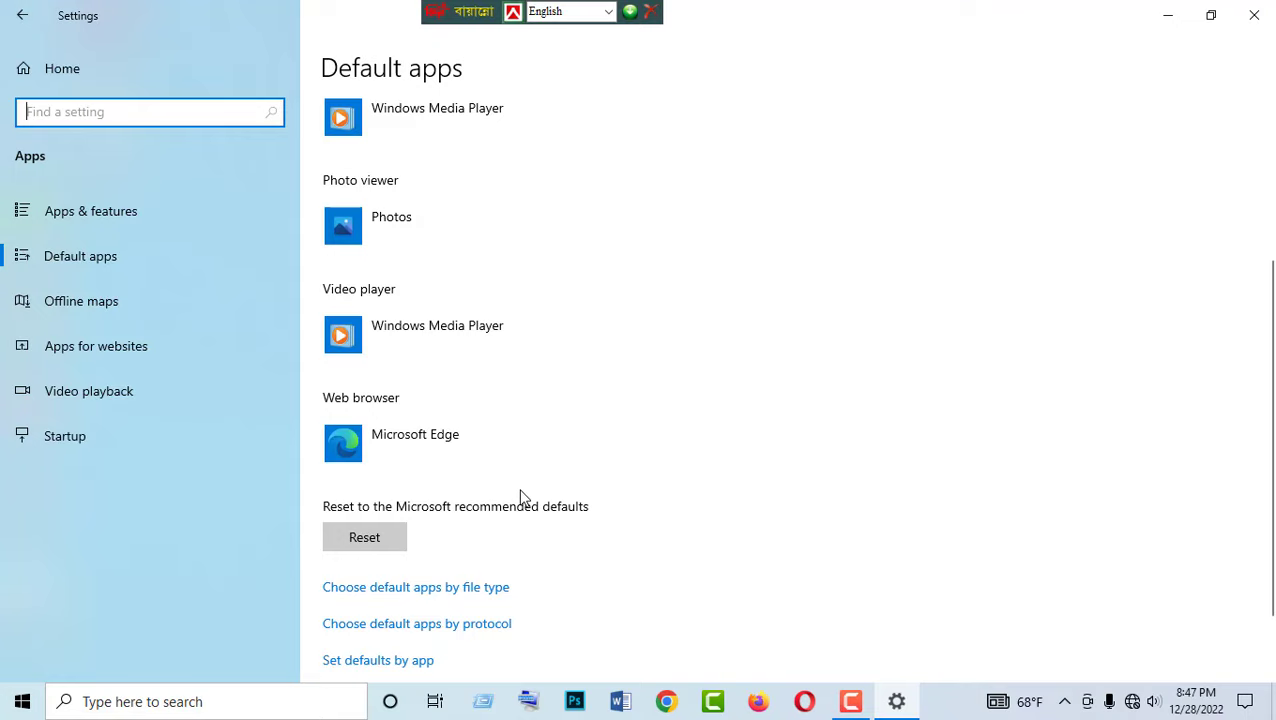
{"action": "left_click", "coordinate": [364, 538]}
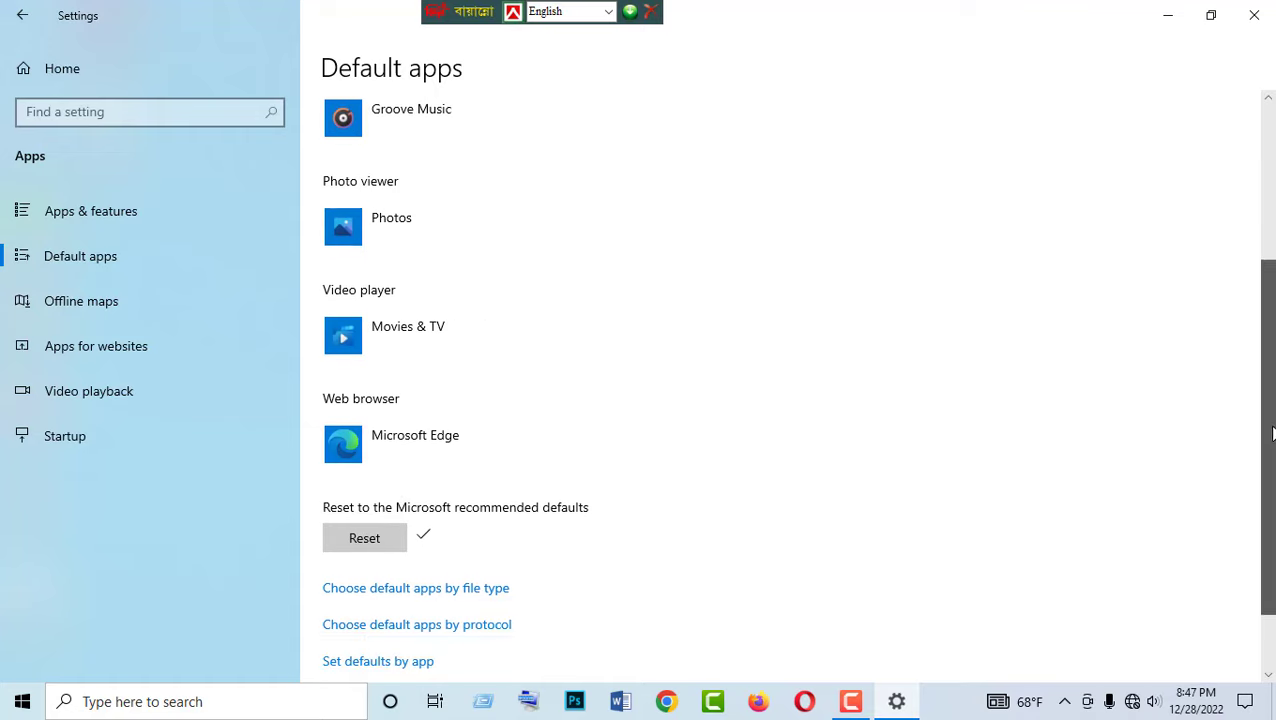
{"action": "scroll", "coordinate": [419, 600], "scroll_direction": "up", "scroll_amount": 3}
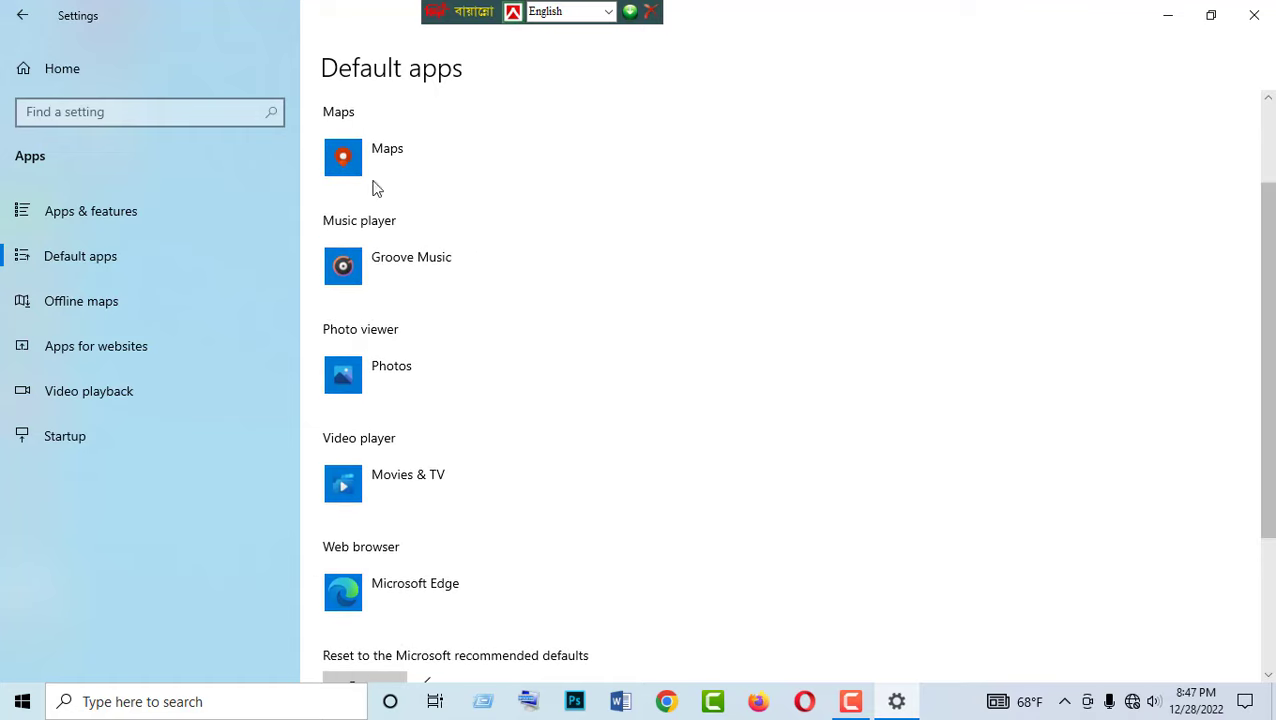
{"action": "scroll", "coordinate": [370, 230], "scroll_direction": "up", "scroll_amount": 2}
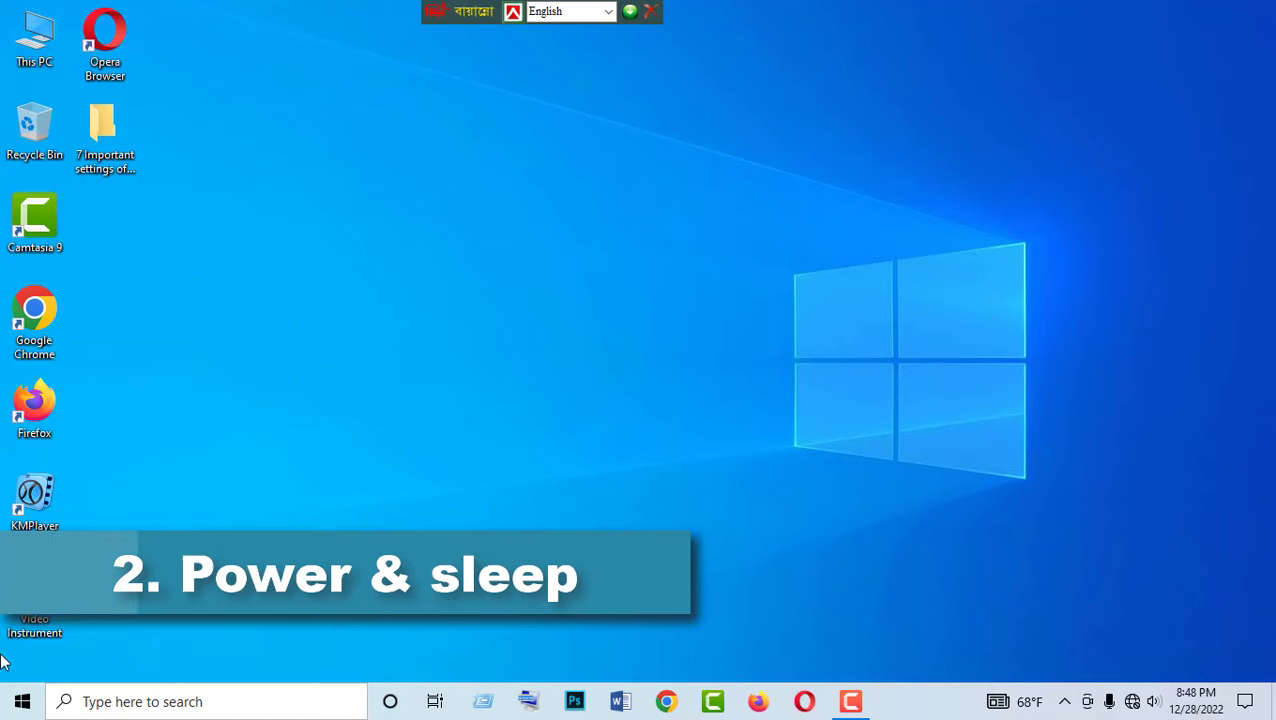
Step: Open the Power & sleep page within the System category of Windows Settings
{"action": "left_click", "coordinate": [22, 701]}
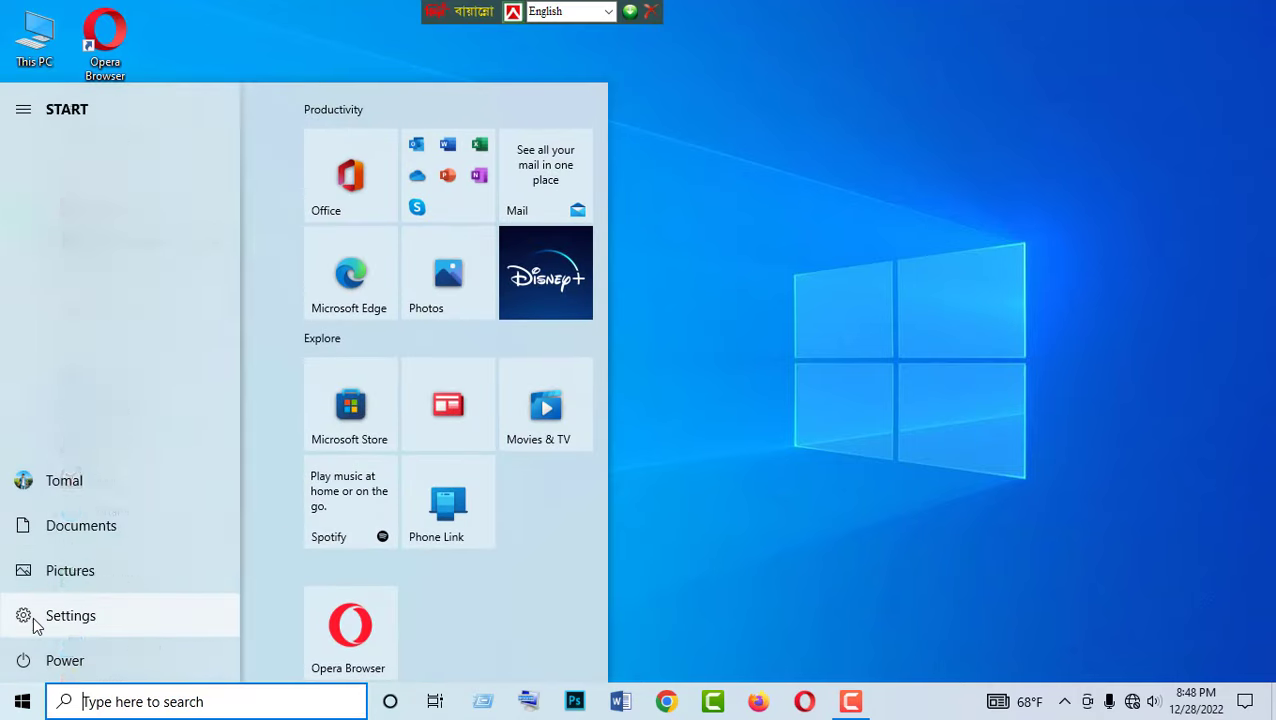
{"action": "left_click", "coordinate": [37, 620]}
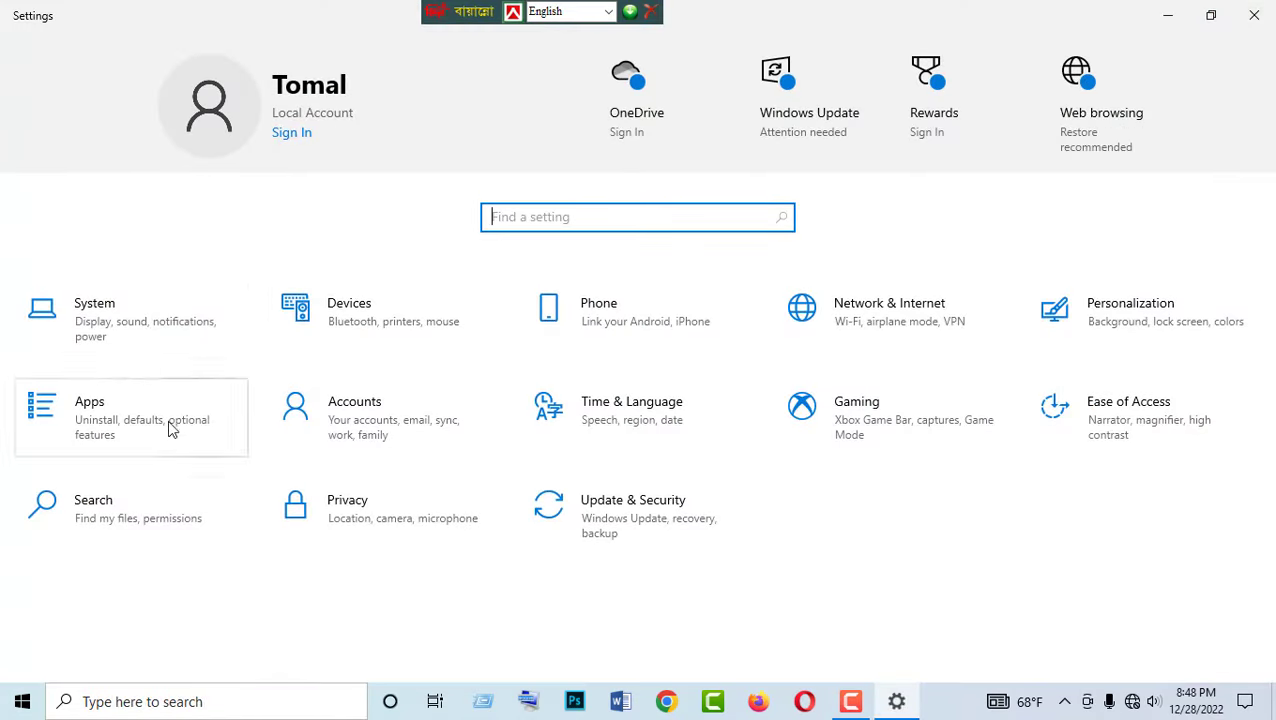
{"action": "left_click_drag", "start_coordinate": [10, 266], "coordinate": [213, 362]}
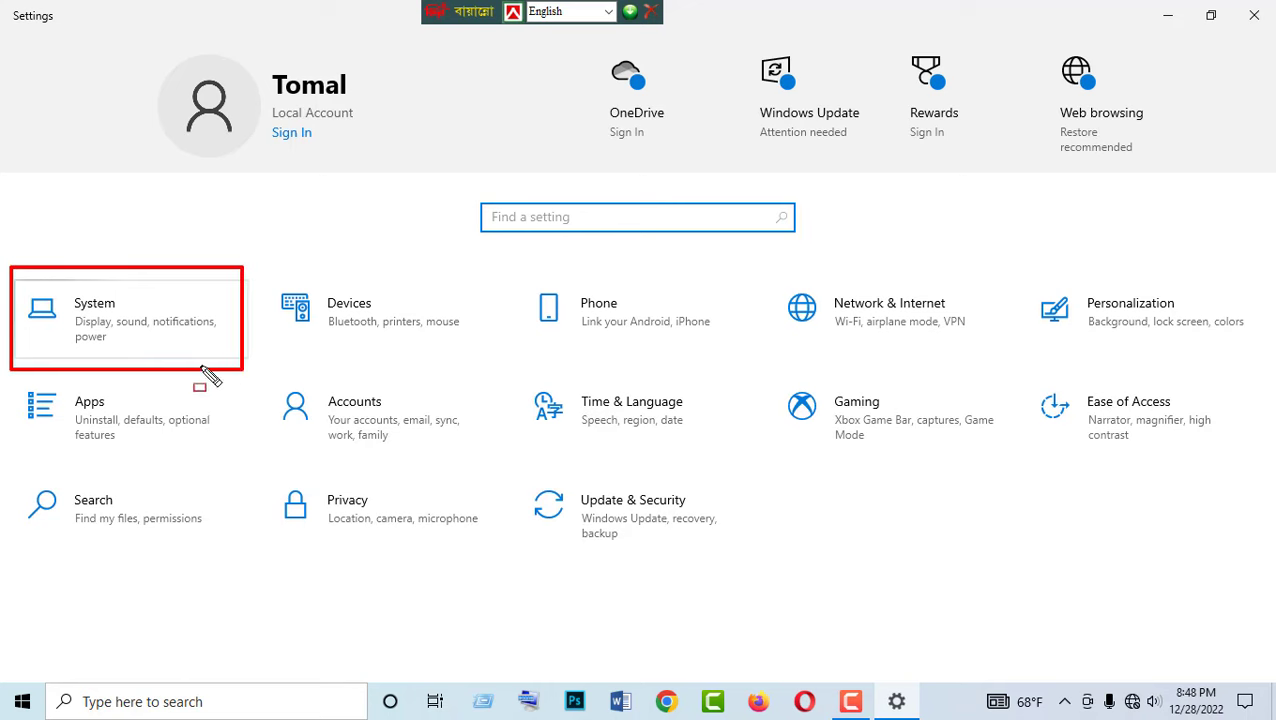
{"action": "left_click", "coordinate": [100, 330]}
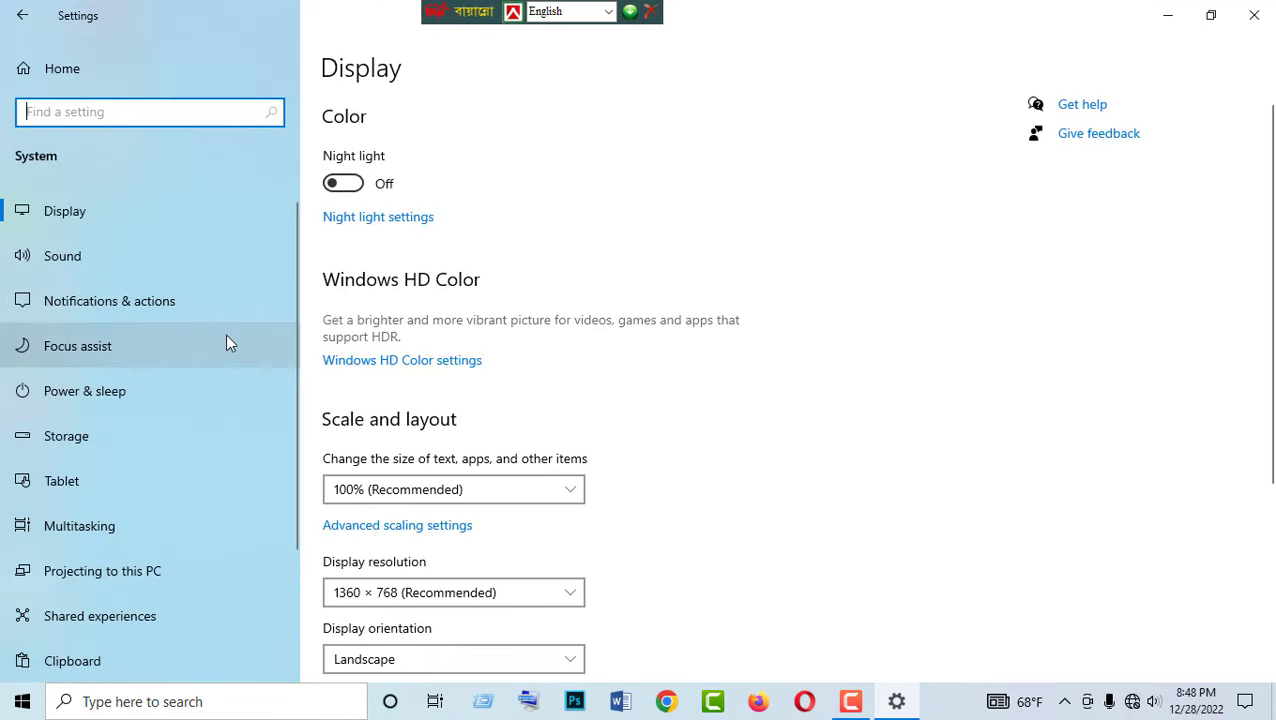
{"action": "mouse_move", "coordinate": [2, 364]}
{"action": "left_mouse_down"}
{"action": "mouse_move", "coordinate": [76, 411]}
{"action": "mouse_move", "coordinate": [211, 413]}
{"action": "left_mouse_up"}
{"action": "left_click", "coordinate": [83, 394]}
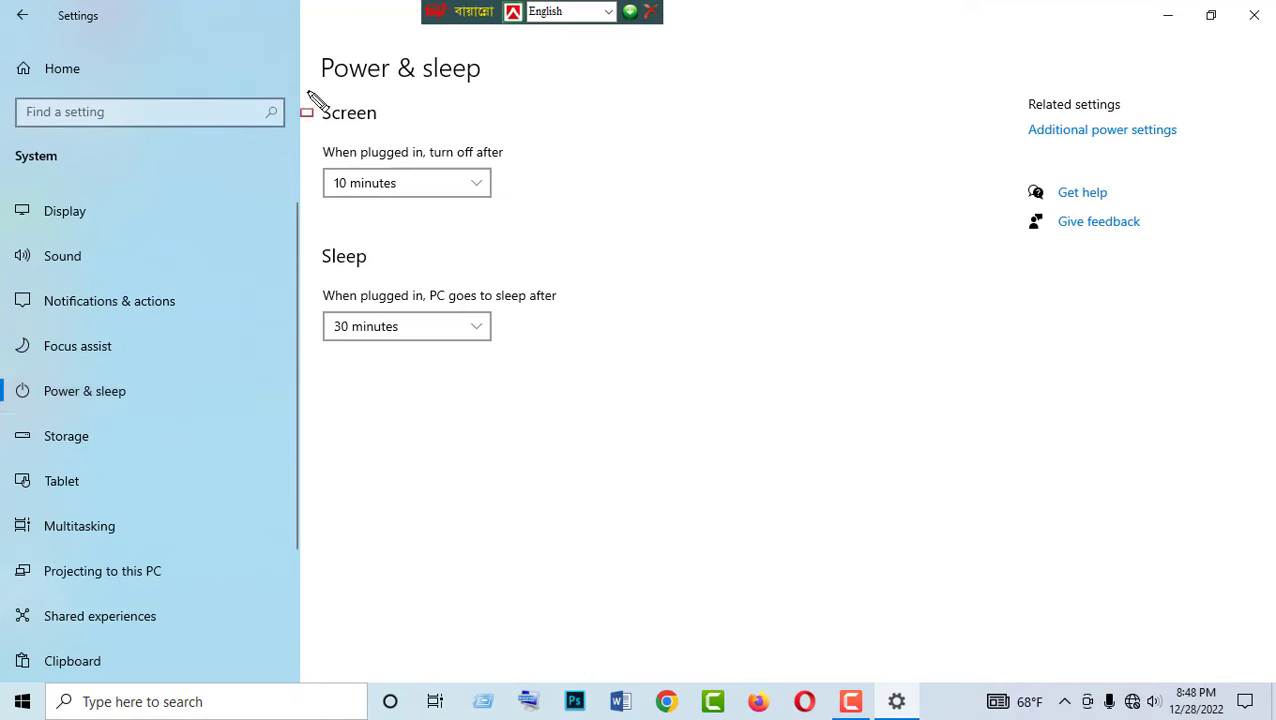
{"action": "mouse_move", "coordinate": [306, 92]}
{"action": "left_mouse_down"}
{"action": "mouse_move", "coordinate": [413, 208]}
{"action": "mouse_move", "coordinate": [530, 228]}
{"action": "mouse_move", "coordinate": [538, 244]}
{"action": "left_mouse_up"}
{"action": "mouse_move", "coordinate": [304, 229]}
{"action": "left_mouse_down"}
{"action": "mouse_move", "coordinate": [513, 365]}
{"action": "mouse_move", "coordinate": [600, 372]}
{"action": "left_mouse_up"}
Step: Set the plugged-in screen turn-off time to 30 minutes, and set it back to 10 minutes
{"action": "left_click", "coordinate": [481, 186]}
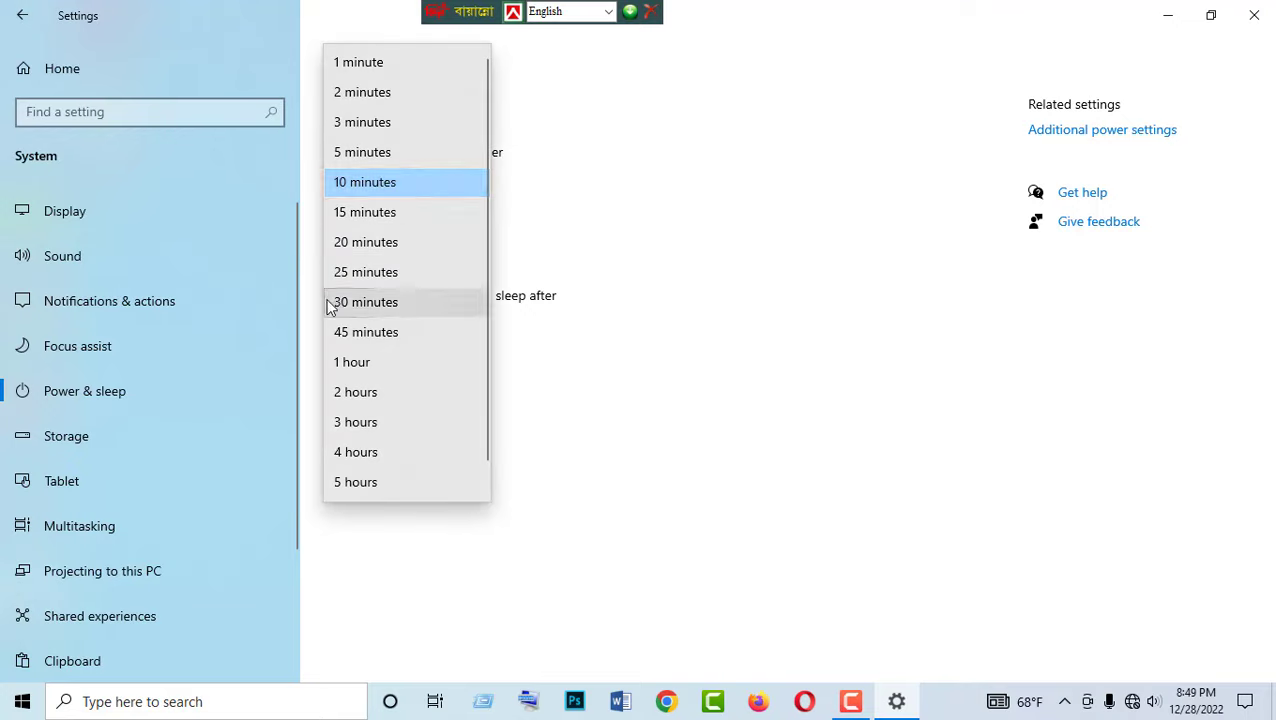
{"action": "left_click", "coordinate": [370, 305]}
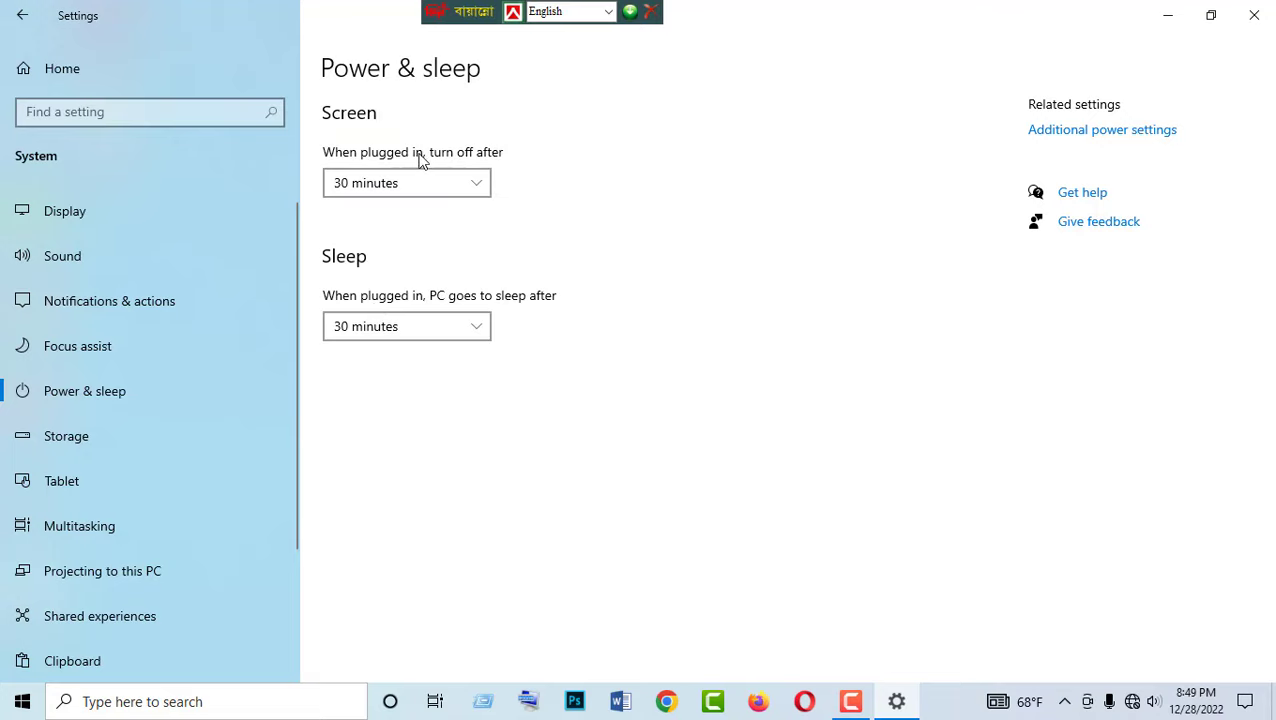
{"action": "left_click", "coordinate": [468, 189]}
{"action": "left_click", "coordinate": [376, 158]}
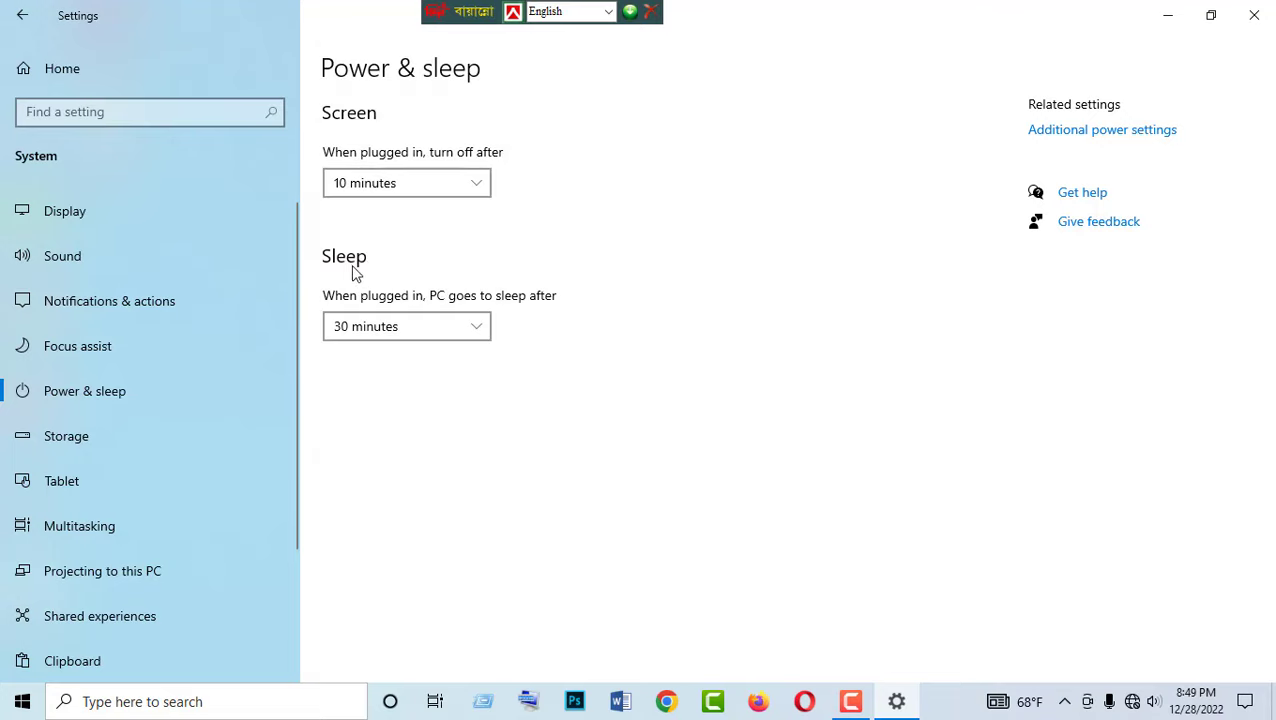
Step: View the available delays for putting the plugged-in PC to sleep, and close the choices without selecting one
{"action": "left_click_drag", "start_coordinate": [311, 234], "coordinate": [555, 374]}
{"action": "key", "text": "Escape"}
{"action": "left_click", "coordinate": [478, 327]}
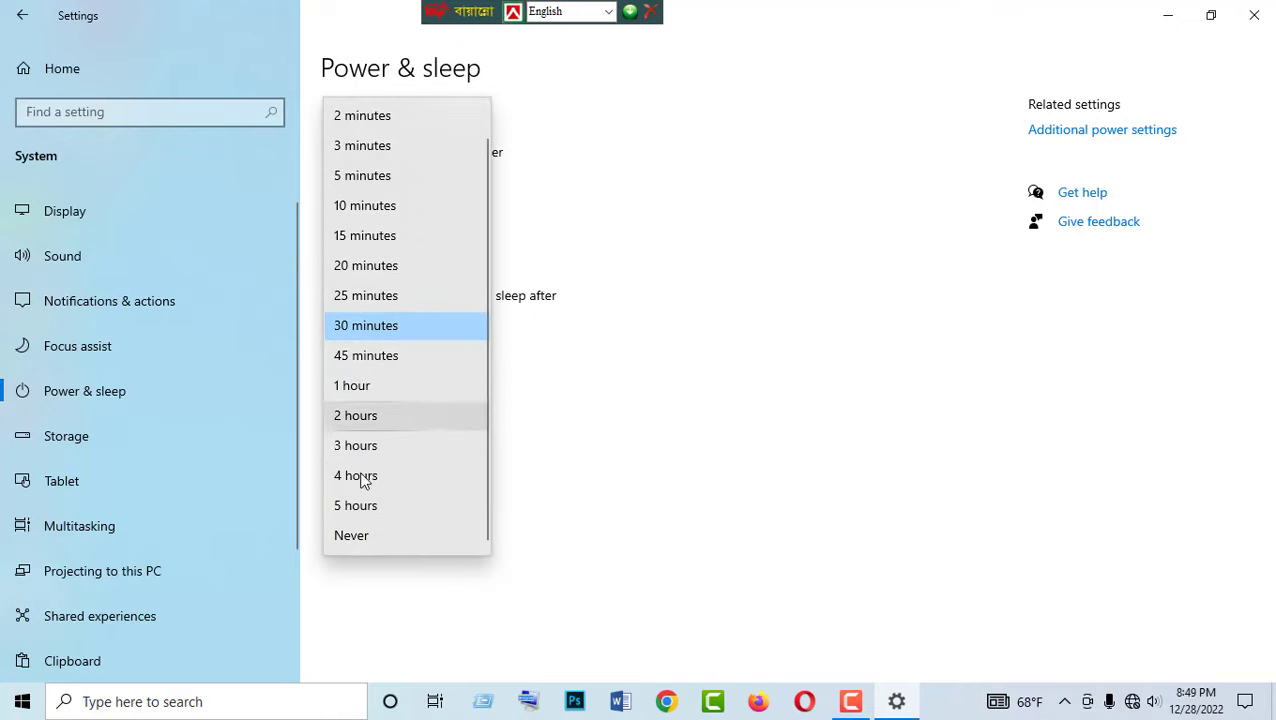
{"action": "left_click", "coordinate": [714, 412]}
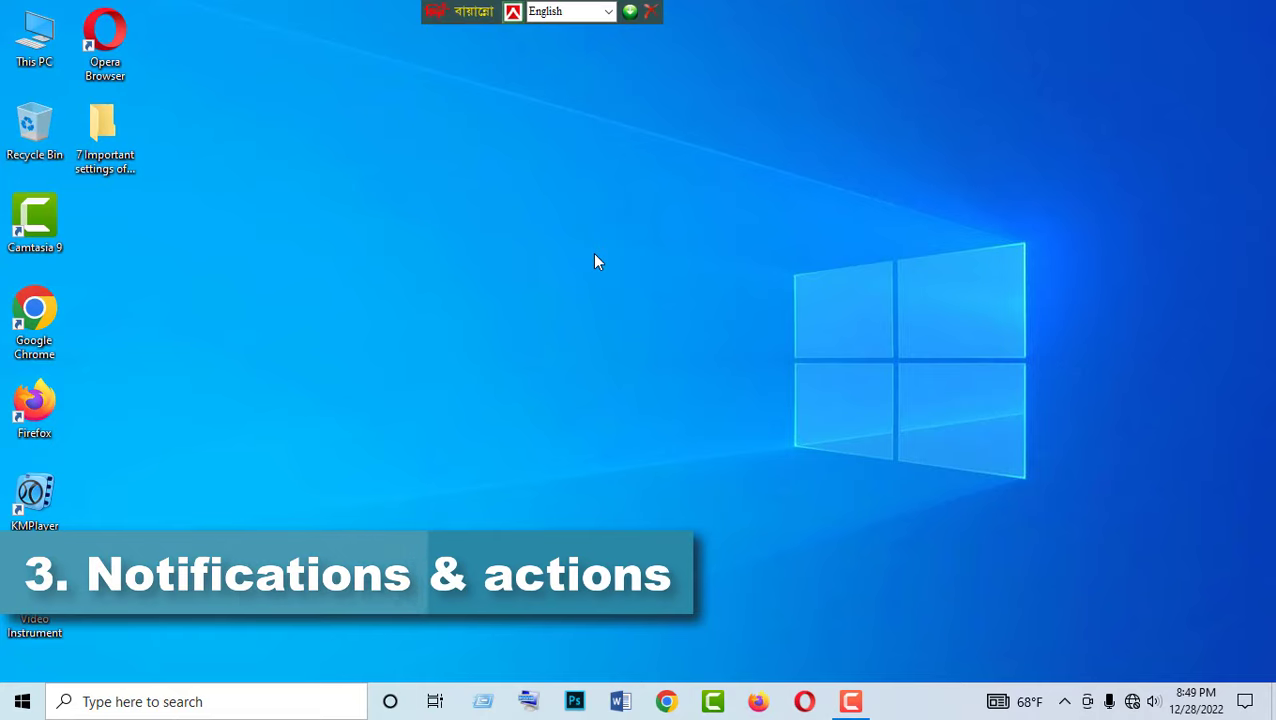
Step: Open the notification center from the desktop to examine its notifications area and quick actions
{"action": "left_click", "coordinate": [1243, 700]}
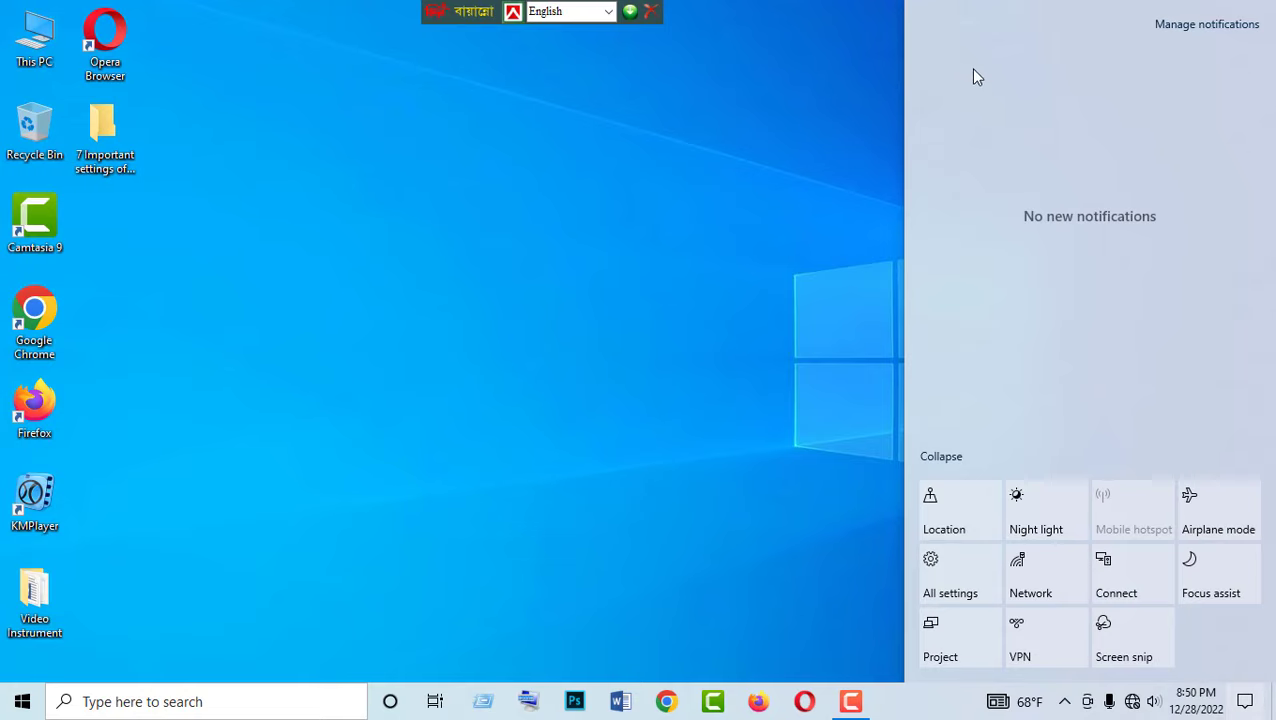
{"action": "left_click_drag", "start_coordinate": [925, 51], "coordinate": [1267, 410]}
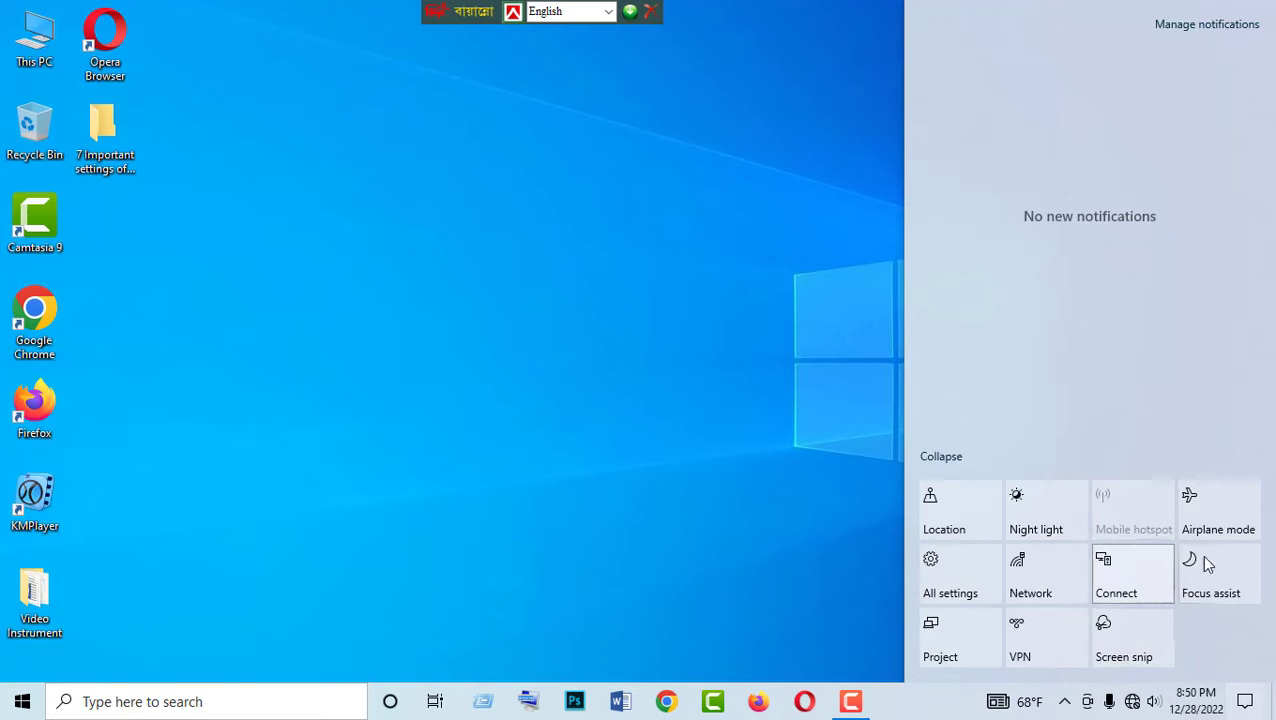
Step: Close the notification center and refresh the desktop
{"action": "left_click", "coordinate": [564, 313]}
{"action": "right_click", "coordinate": [470, 219]}
{"action": "left_click", "coordinate": [512, 276]}
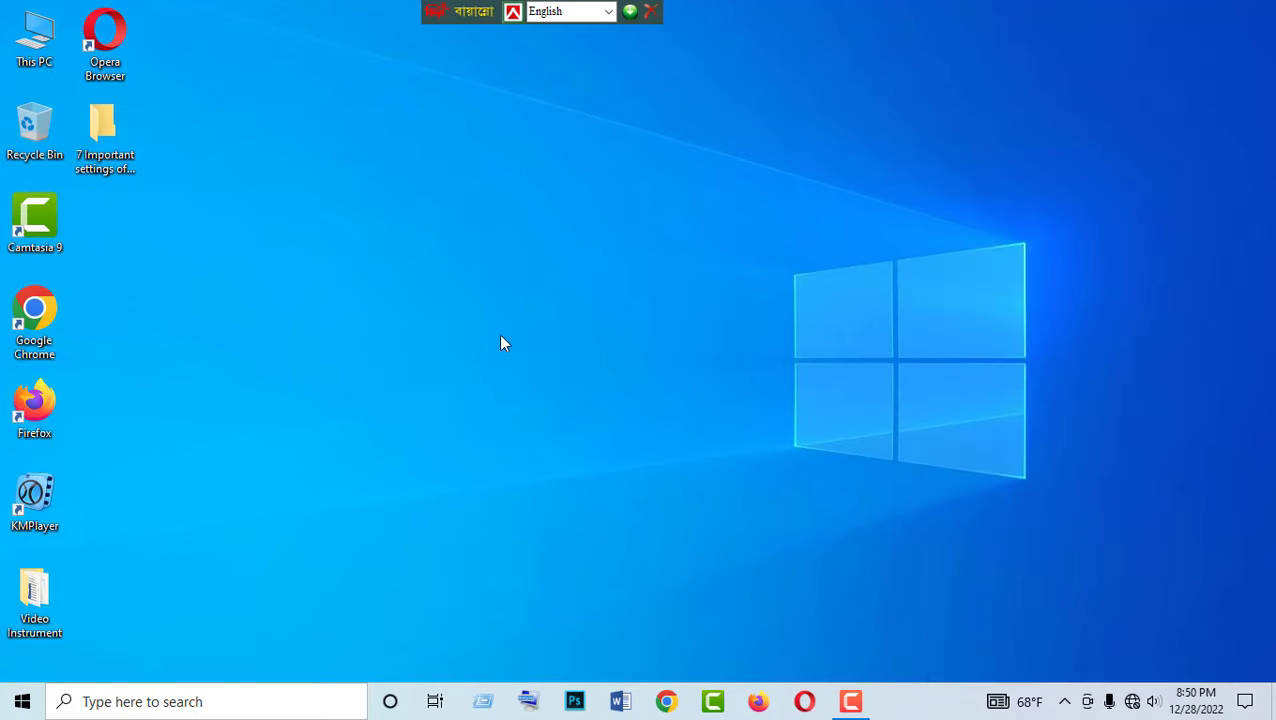
Step: Open the Notifications & actions page within the System category of Windows Settings
{"action": "left_click", "coordinate": [22, 701]}
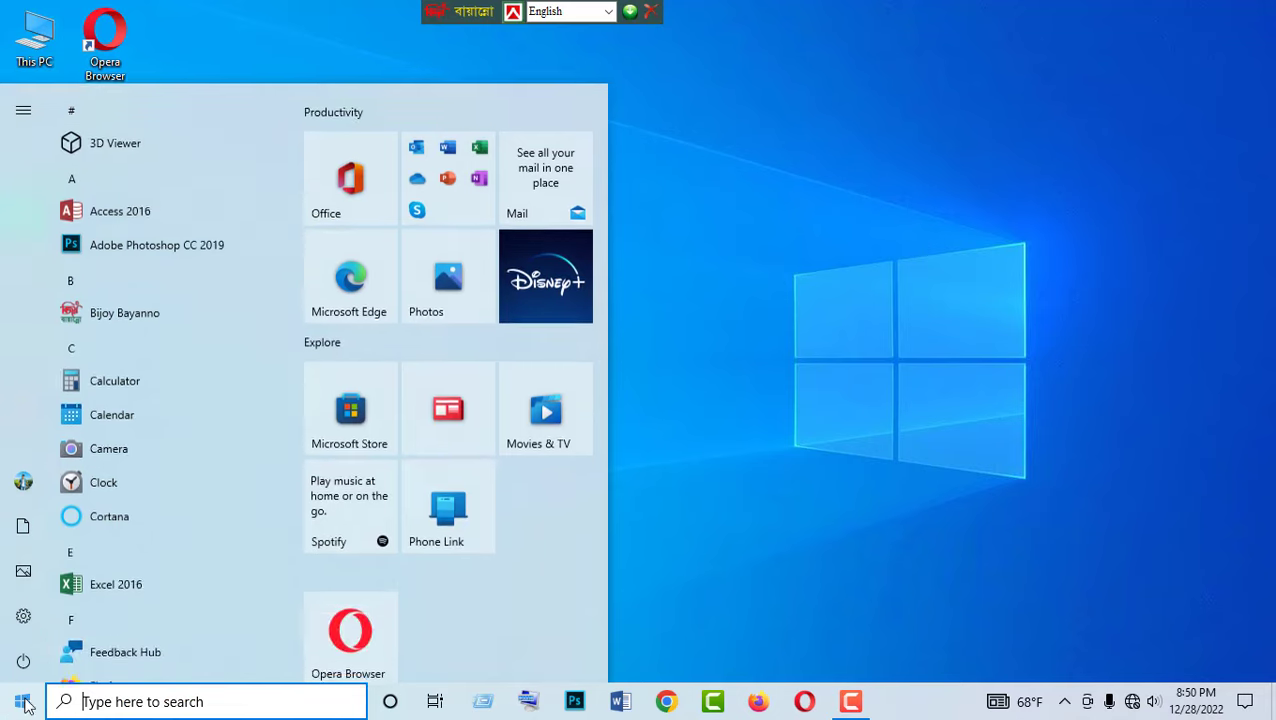
{"action": "left_click", "coordinate": [33, 620]}
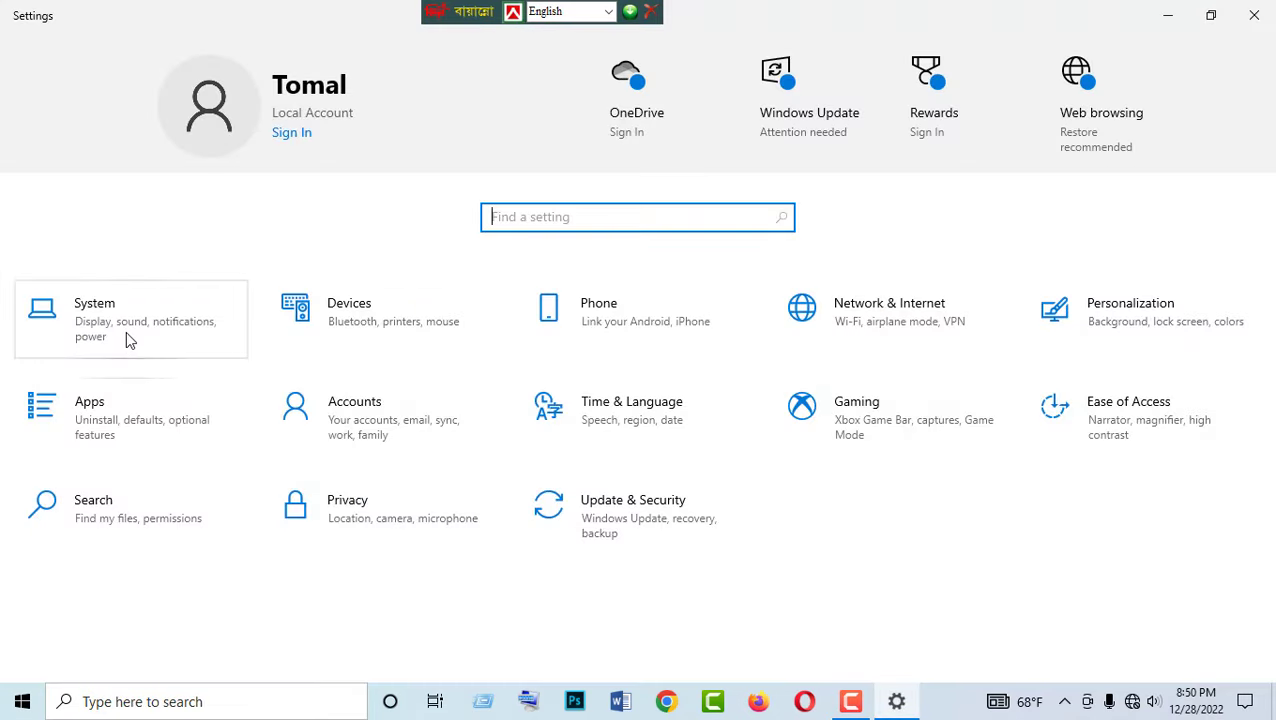
{"action": "left_click", "coordinate": [124, 338]}
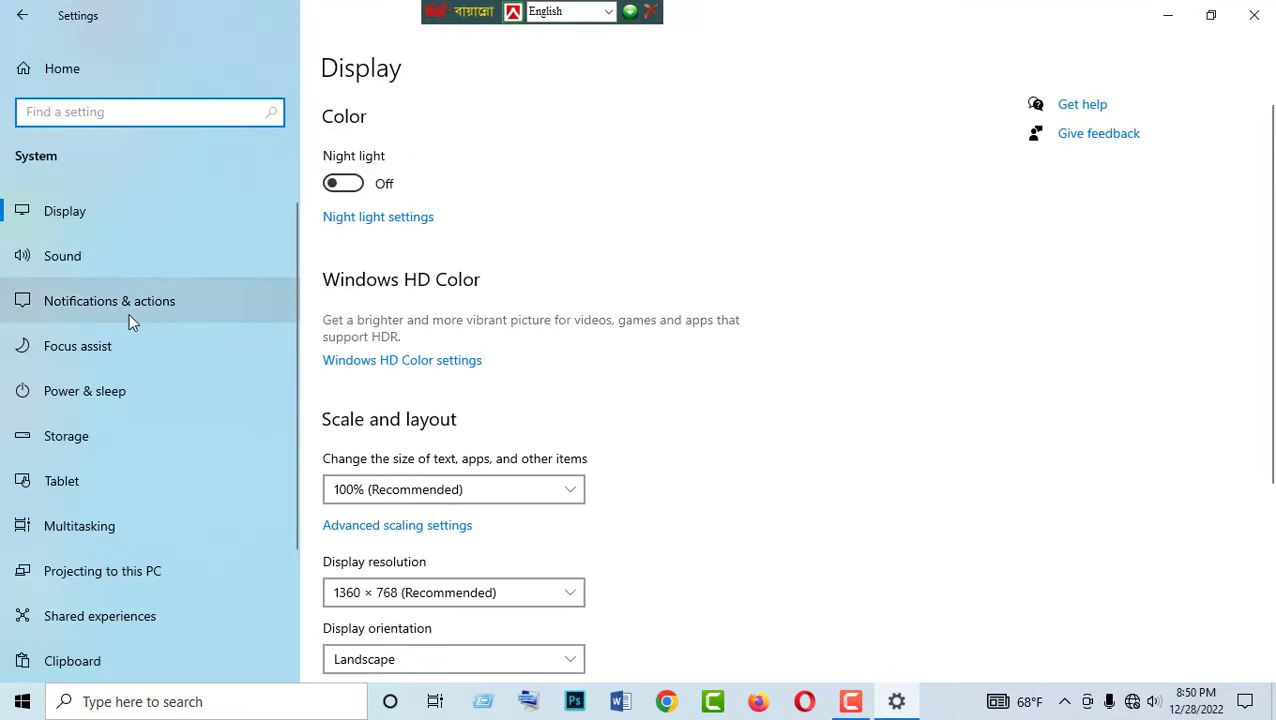
{"action": "mouse_move", "coordinate": [5, 275]}
{"action": "left_mouse_down"}
{"action": "mouse_move", "coordinate": [105, 336]}
{"action": "mouse_move", "coordinate": [250, 333]}
{"action": "left_mouse_up"}
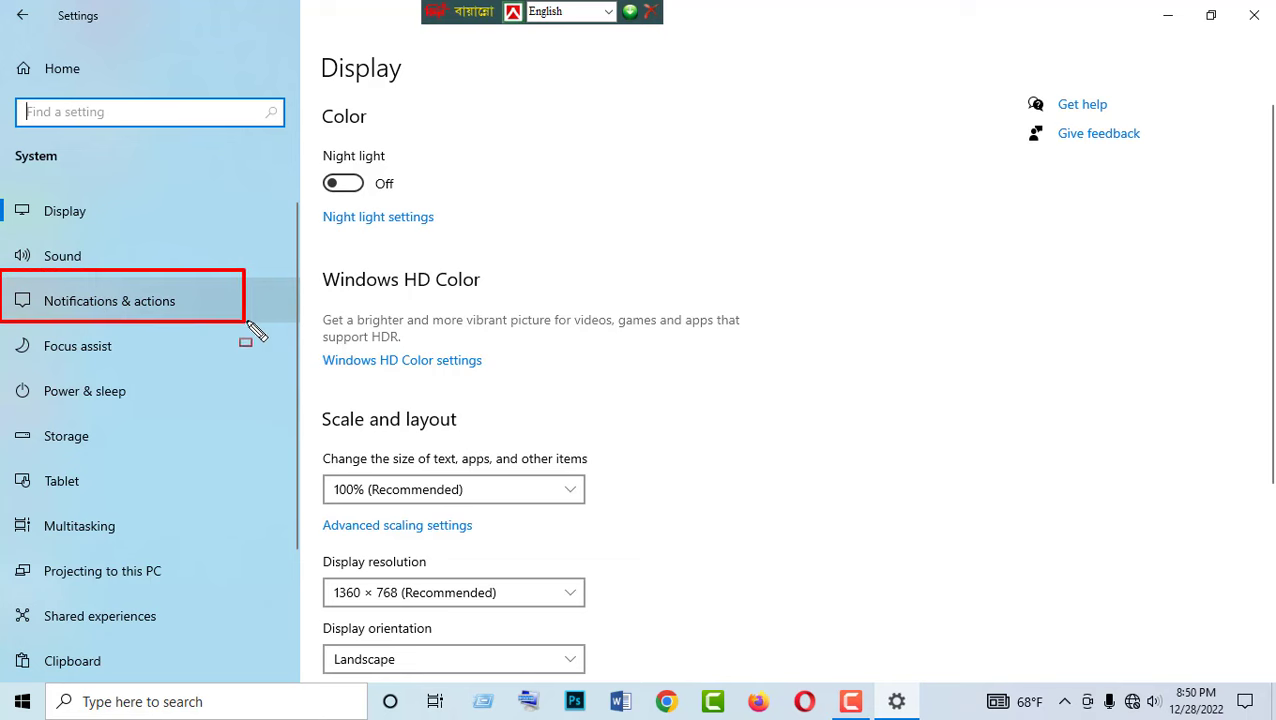
{"action": "left_click", "coordinate": [111, 303]}
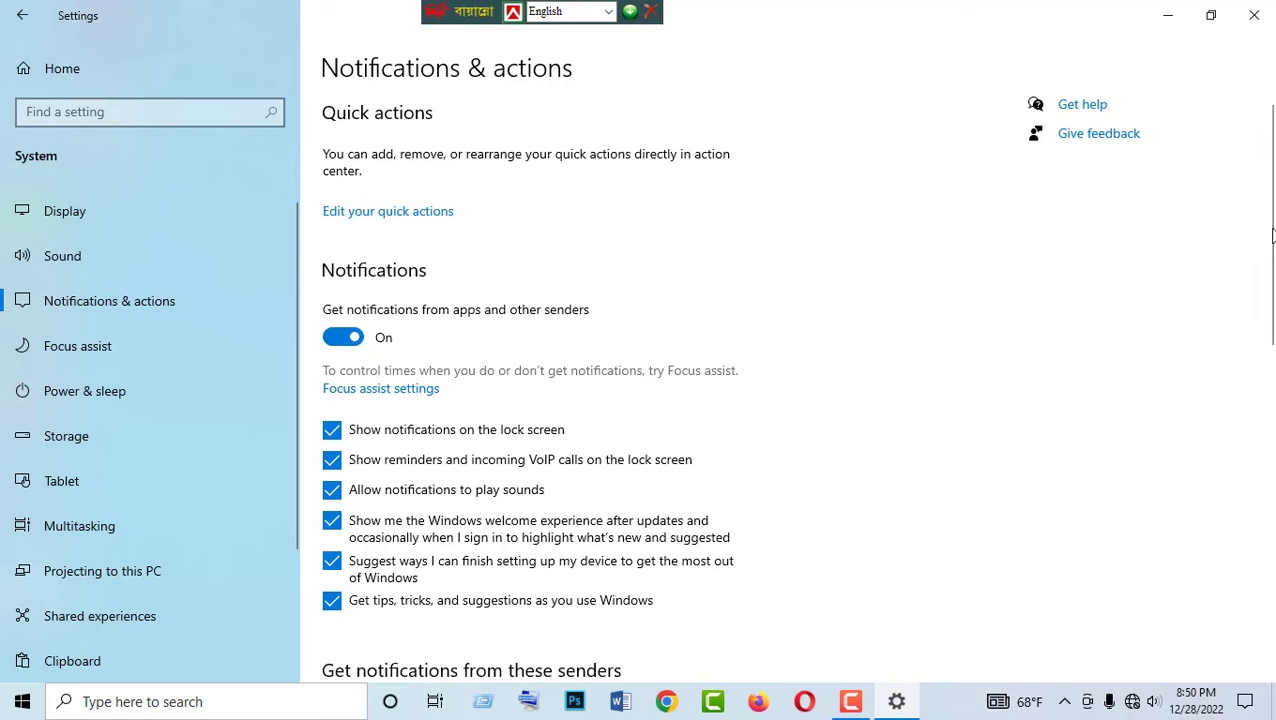
{"action": "scroll", "coordinate": [408, 227], "scroll_direction": "down", "scroll_amount": 1}
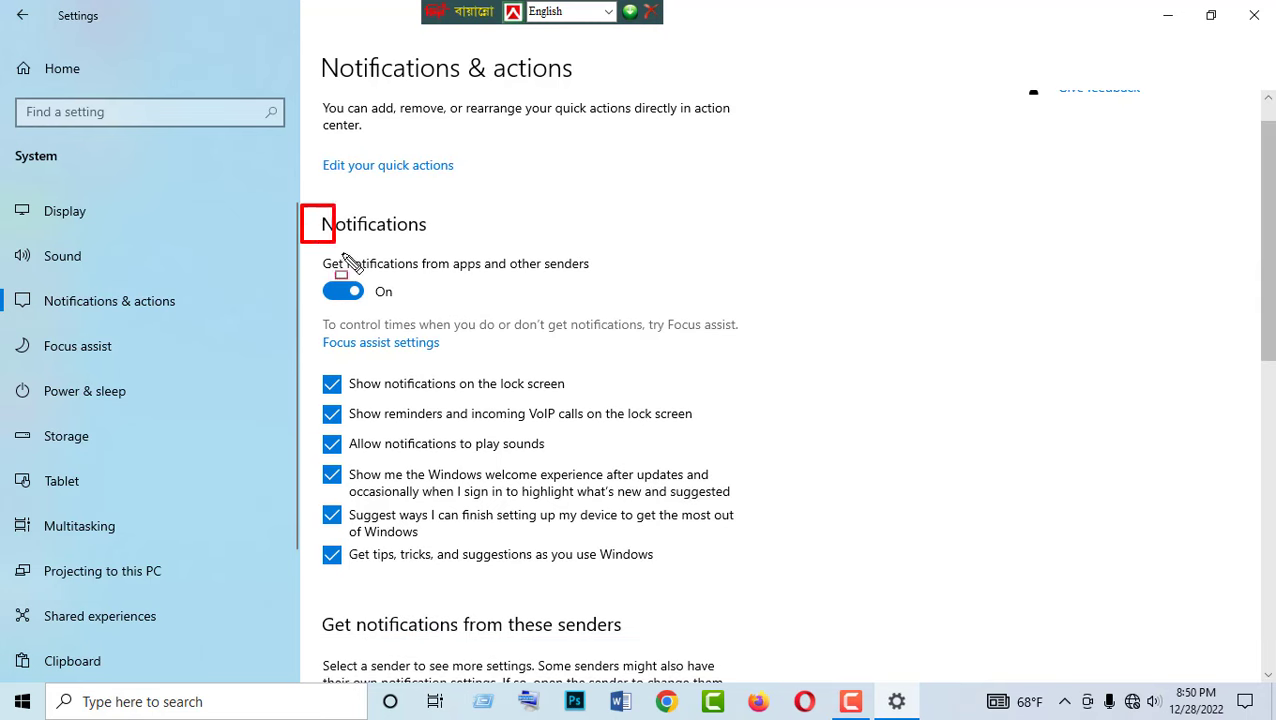
Step: Turn off notifications from apps and other senders, and check the notification center
{"action": "mouse_move", "coordinate": [342, 256]}
{"action": "left_mouse_down"}
{"action": "mouse_move", "coordinate": [470, 322]}
{"action": "mouse_move", "coordinate": [645, 332]}
{"action": "left_mouse_up"}
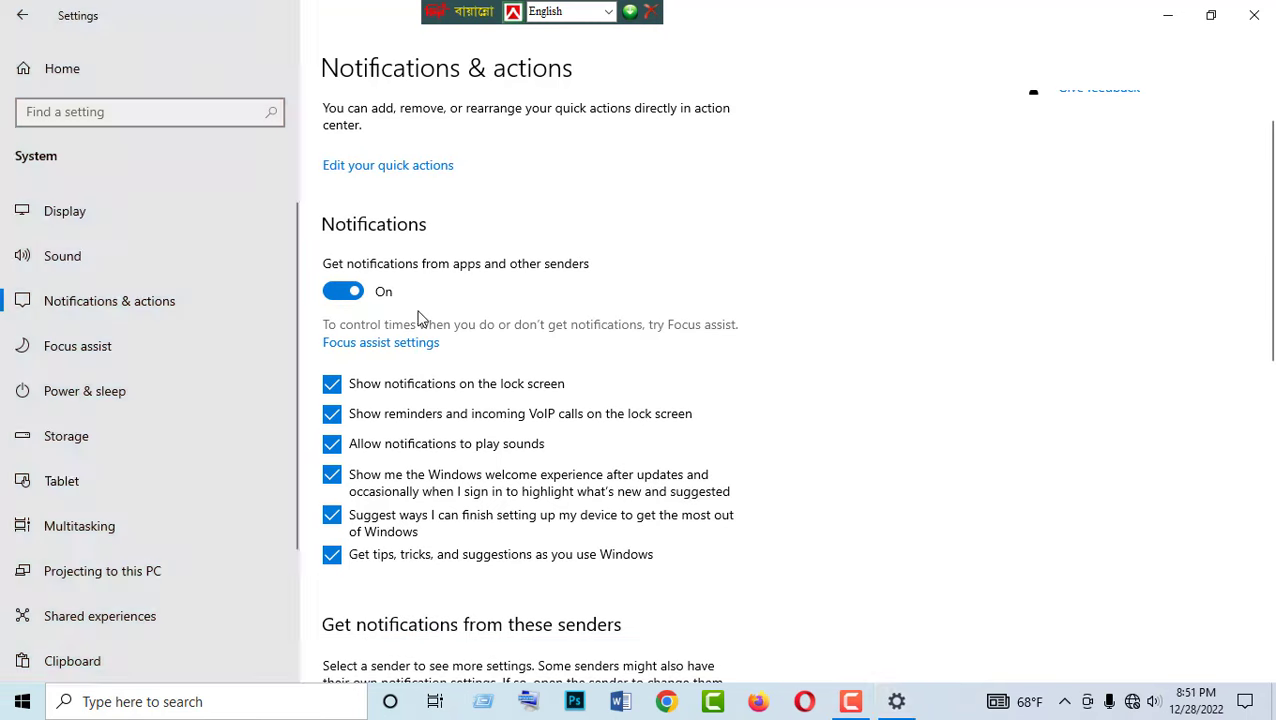
{"action": "left_click", "coordinate": [352, 298]}
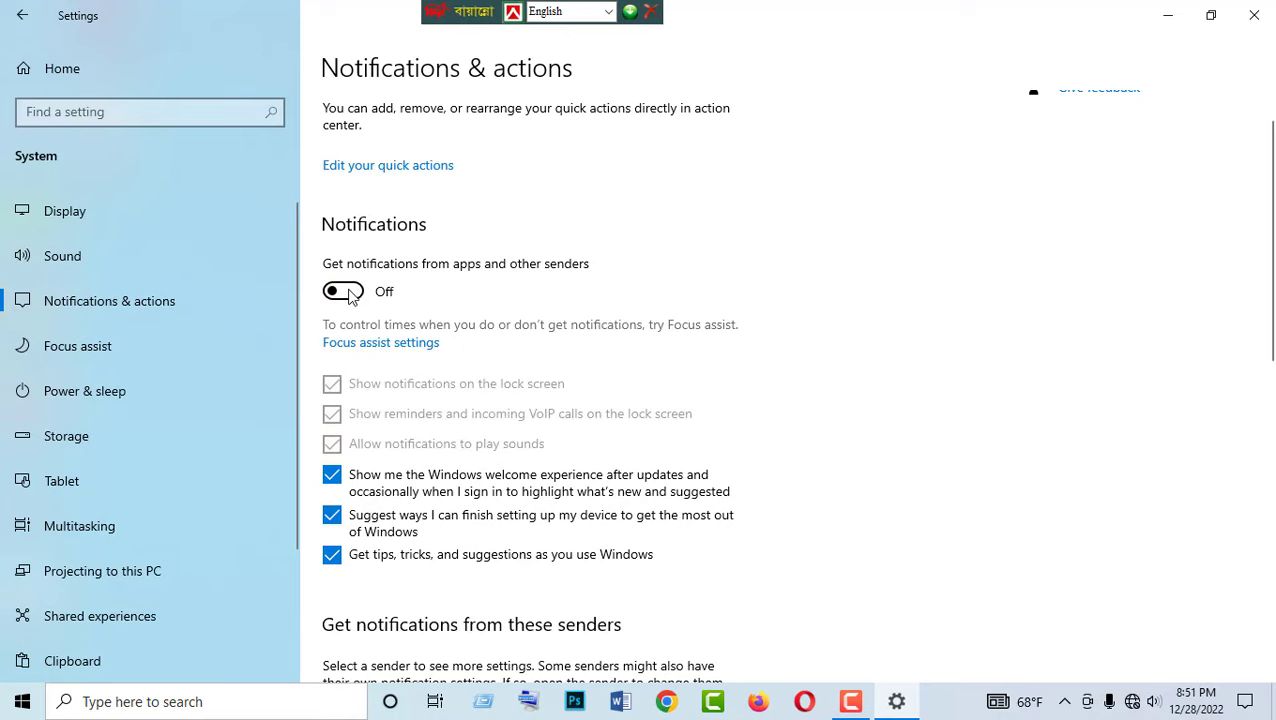
{"action": "left_click", "coordinate": [1246, 710]}
{"action": "left_click", "coordinate": [1160, 584]}
{"action": "left_click_drag", "start_coordinate": [1040, 480], "coordinate": [1268, 683]}
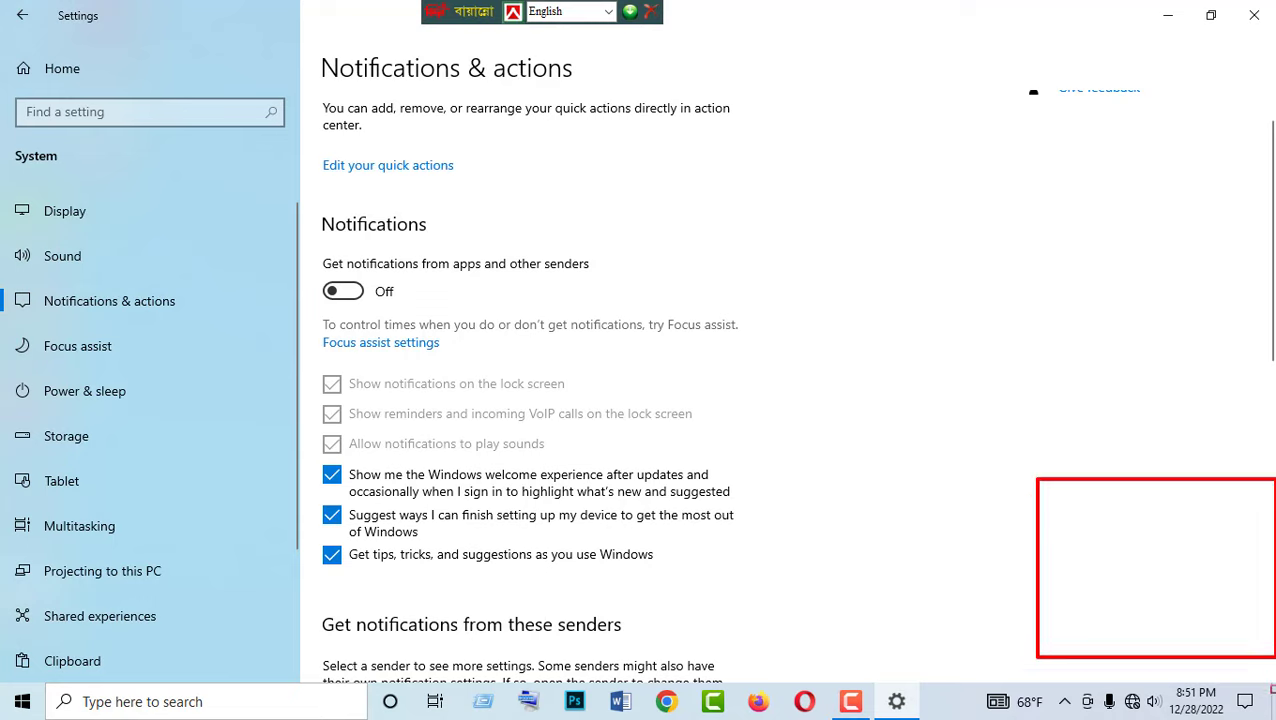
{"action": "left_click", "coordinate": [1246, 701]}
{"action": "left_click", "coordinate": [870, 16]}
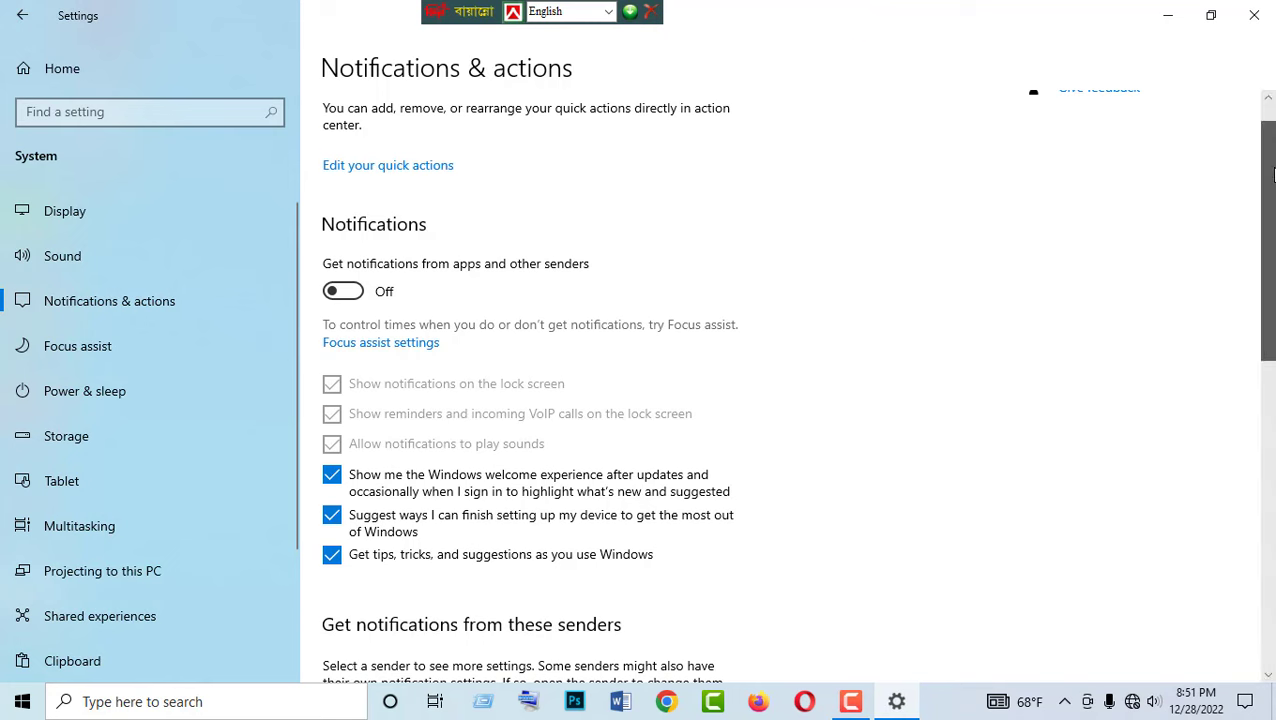
Step: Turn Microsoft Edge's notifications off and back on in the list of notification senders
{"action": "left_click_drag", "start_coordinate": [1272, 198], "coordinate": [1272, 170]}
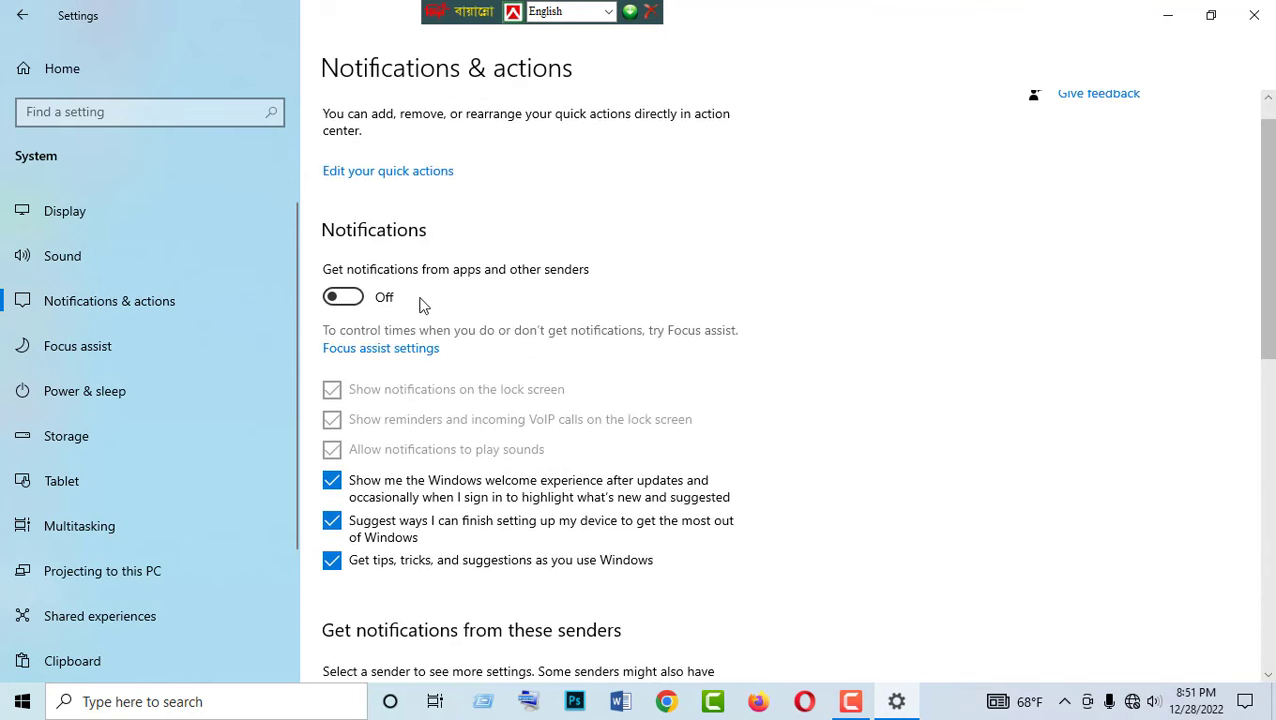
{"action": "left_click_drag", "start_coordinate": [1268, 232], "coordinate": [1264, 441]}
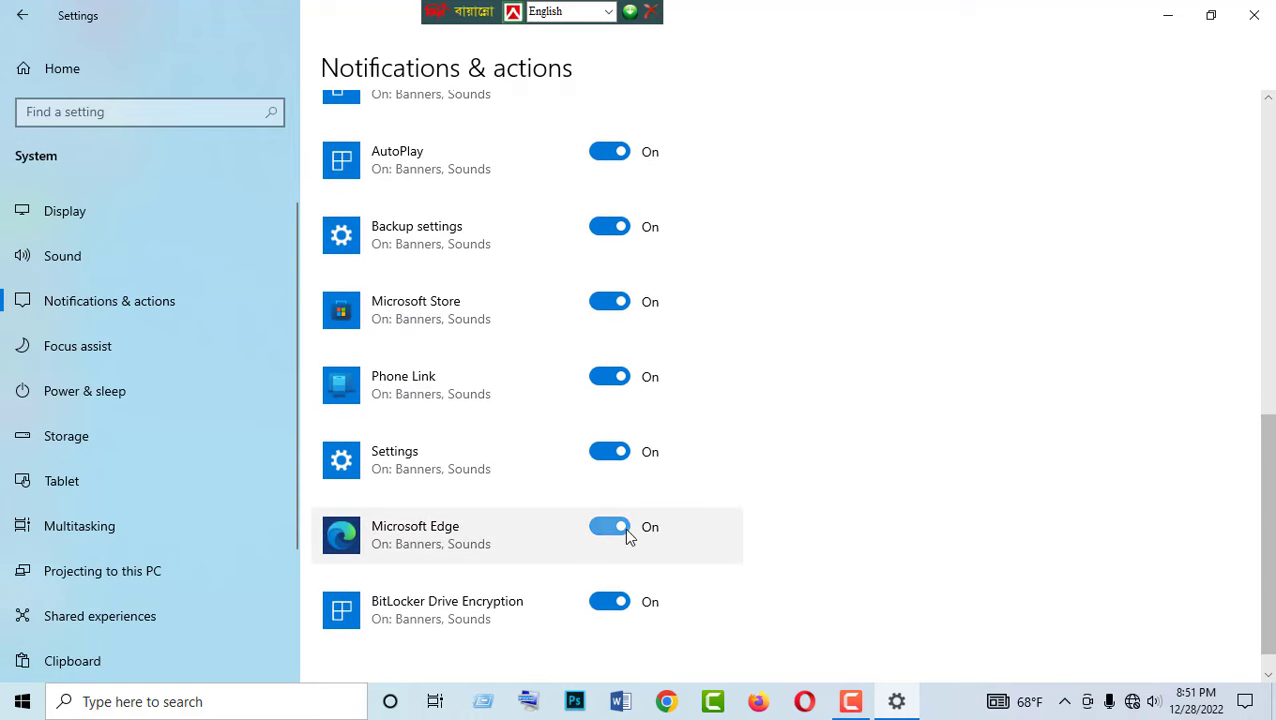
{"action": "left_click", "coordinate": [619, 529]}
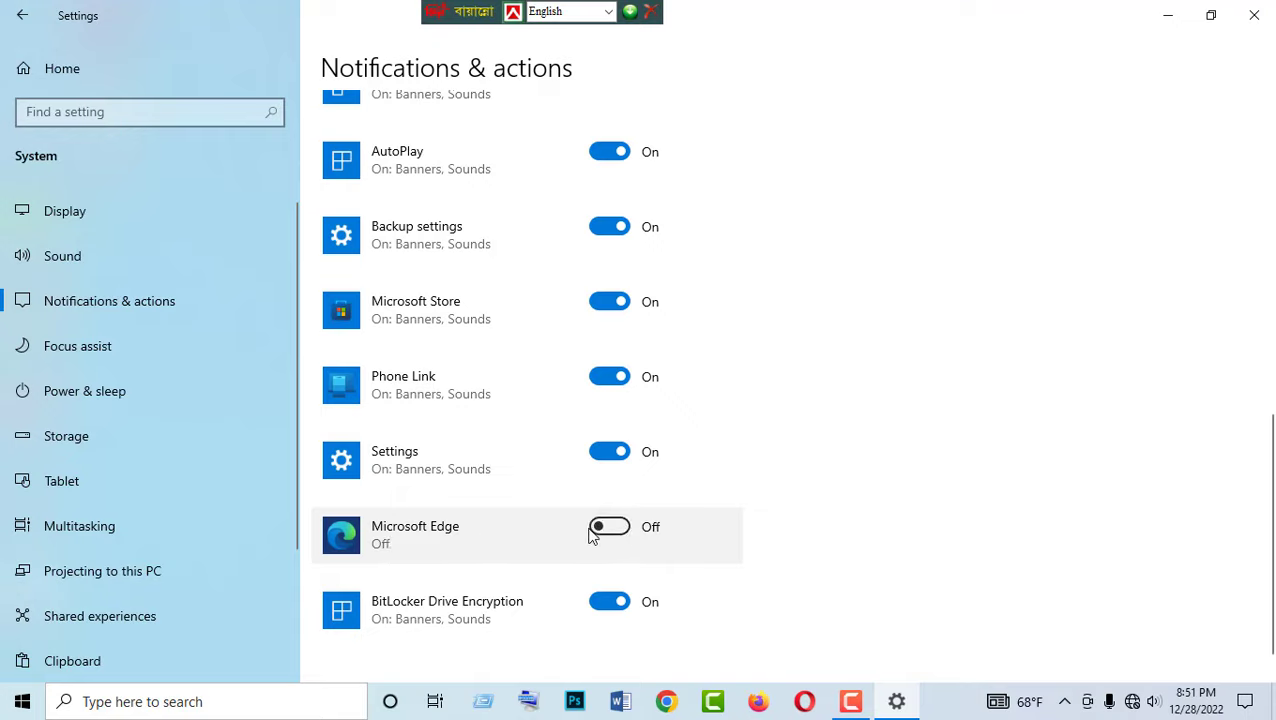
{"action": "left_click", "coordinate": [614, 530]}
{"action": "mouse_move", "coordinate": [1274, 522]}
{"action": "left_mouse_down"}
{"action": "mouse_move", "coordinate": [1270, 300]}
{"action": "mouse_move", "coordinate": [1272, 345]}
{"action": "left_mouse_up"}
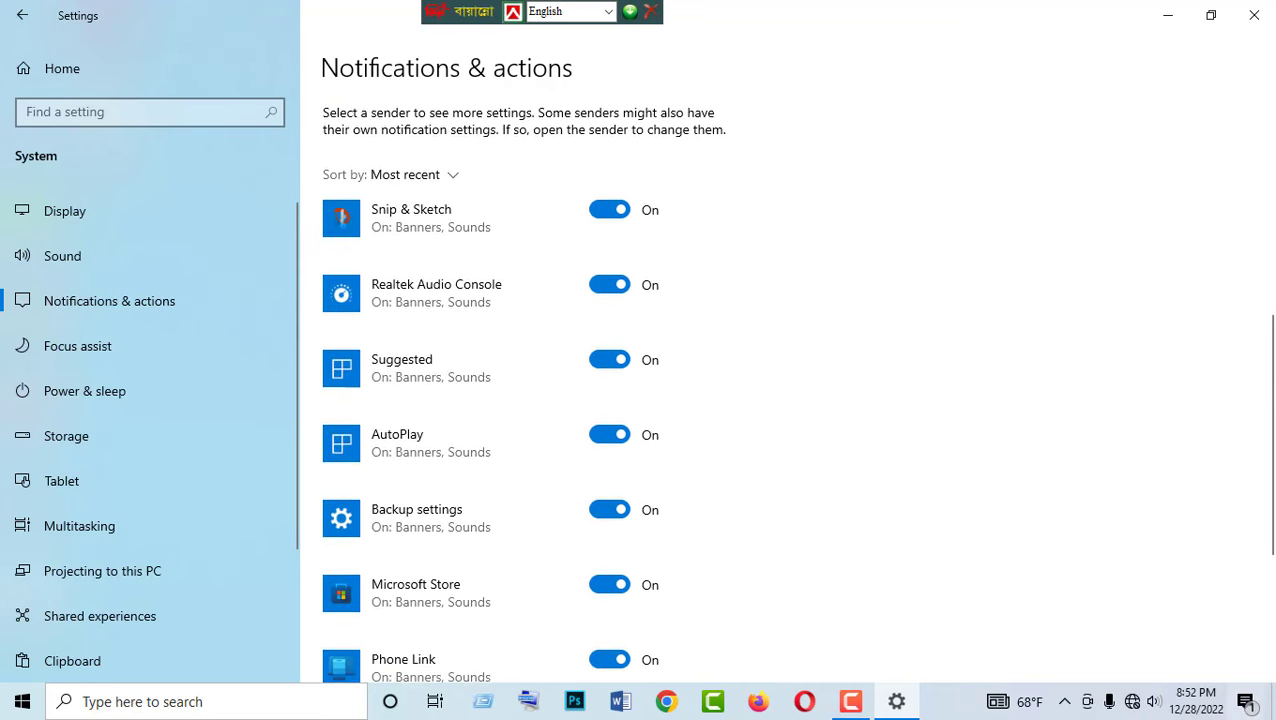
{"action": "left_click_drag", "start_coordinate": [1266, 415], "coordinate": [1274, 152]}
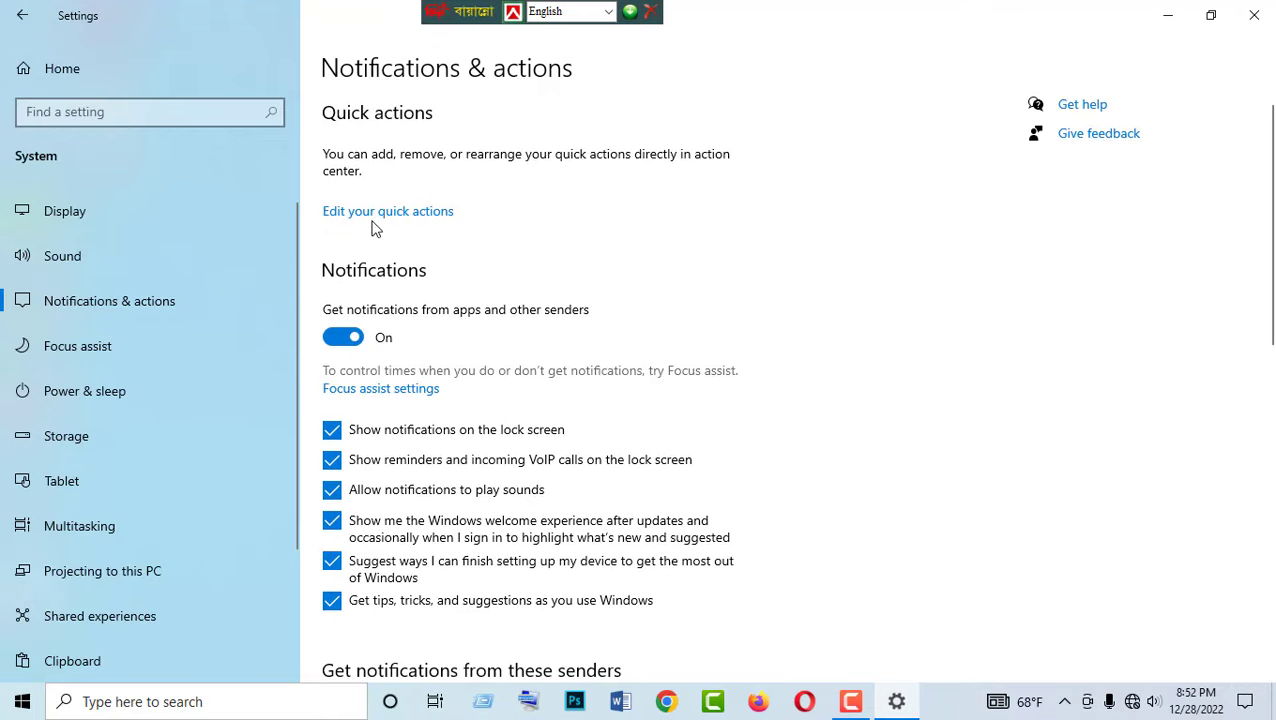
Step: Open the quick actions for editing from the Notifications & actions page, and swap the Project tile with VPN
{"action": "left_click_drag", "start_coordinate": [352, 230], "coordinate": [490, 245]}
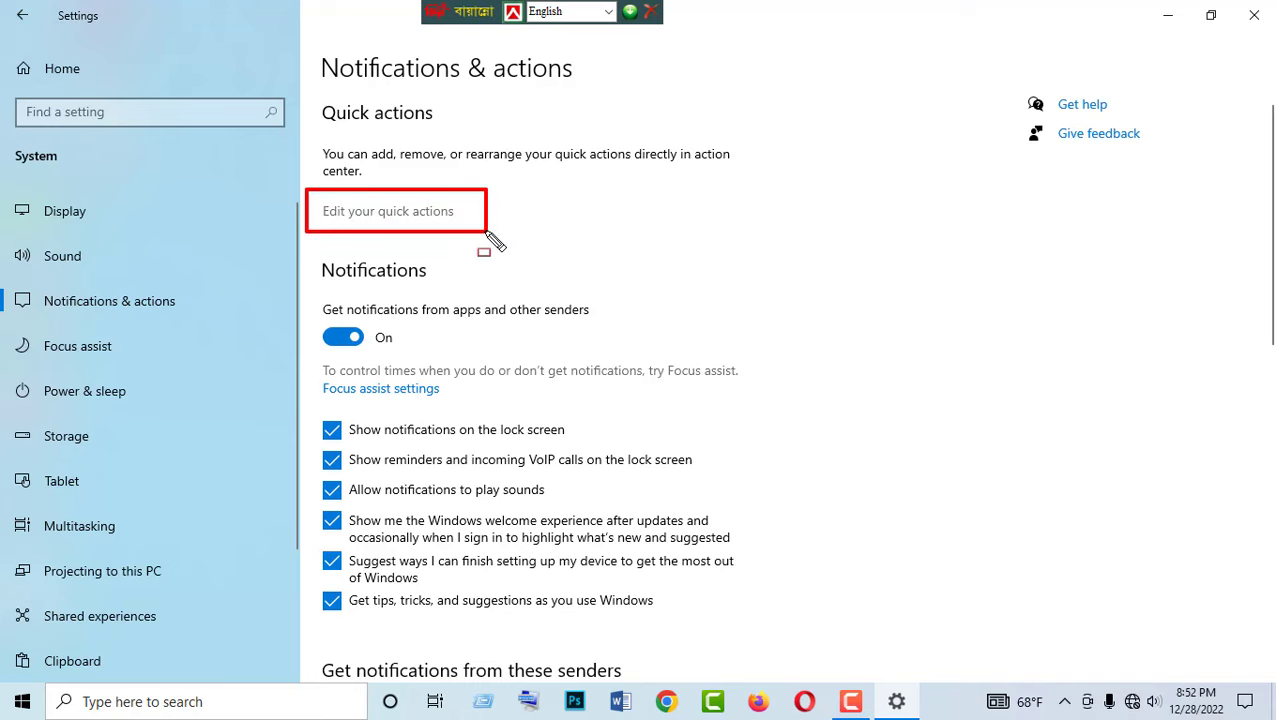
{"action": "key", "text": "Escape"}
{"action": "left_click", "coordinate": [1245, 701]}
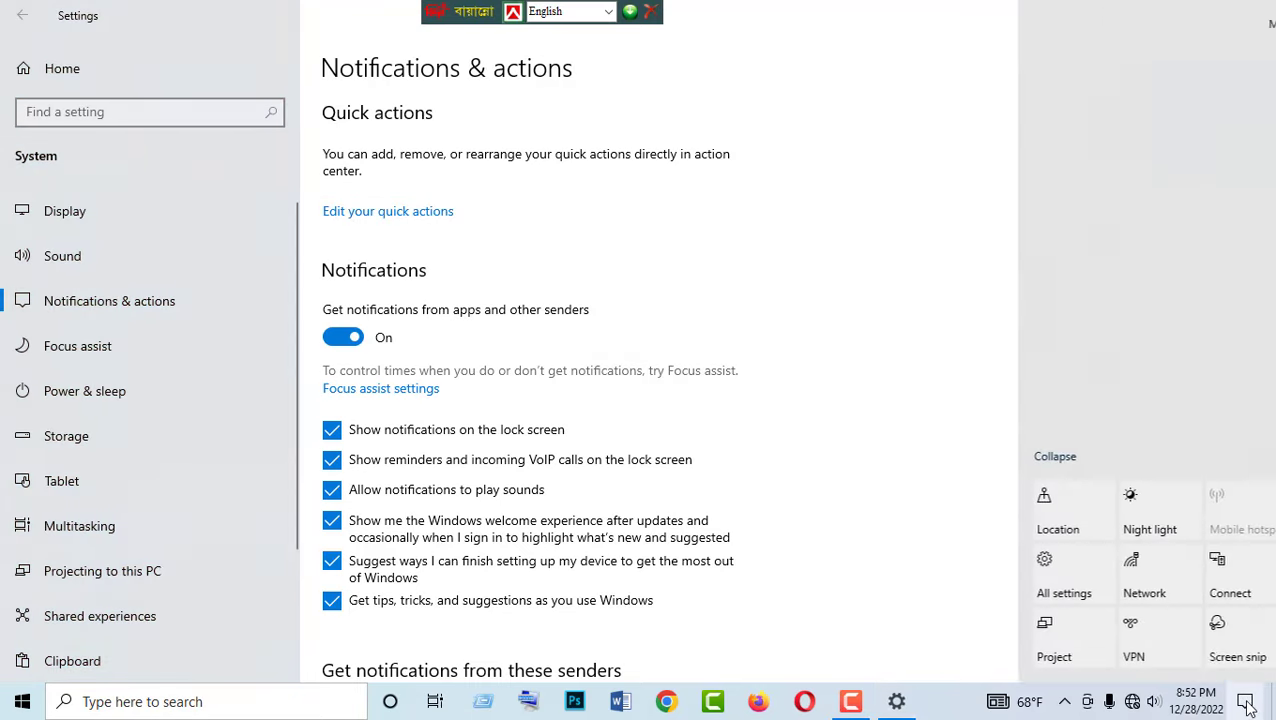
{"action": "left_click", "coordinate": [1246, 704]}
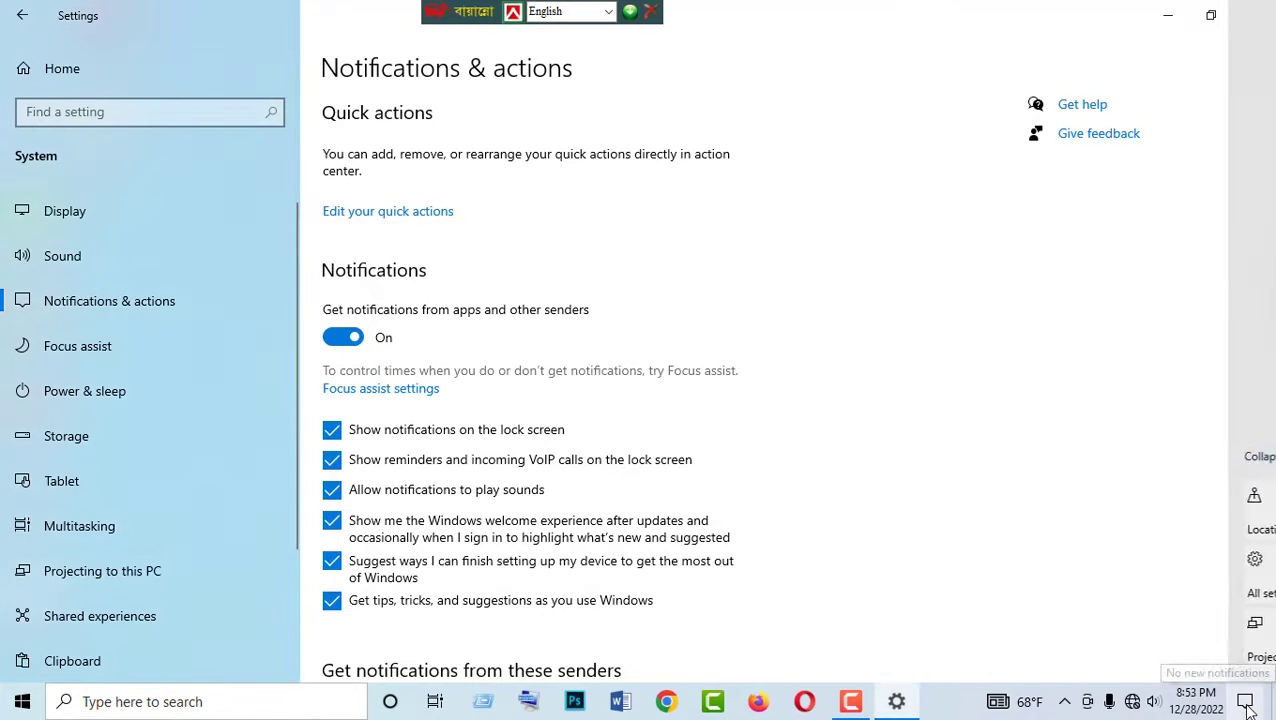
{"action": "left_click", "coordinate": [410, 220]}
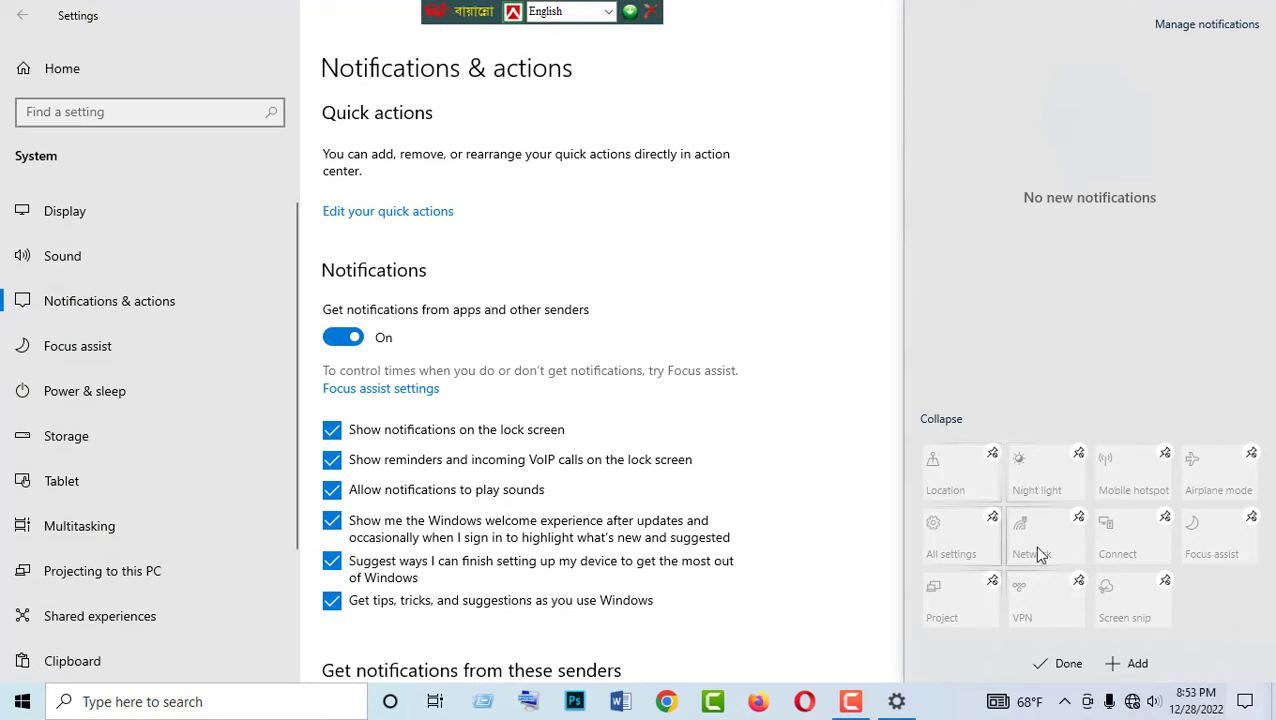
{"action": "left_click_drag", "start_coordinate": [953, 606], "coordinate": [1011, 608]}
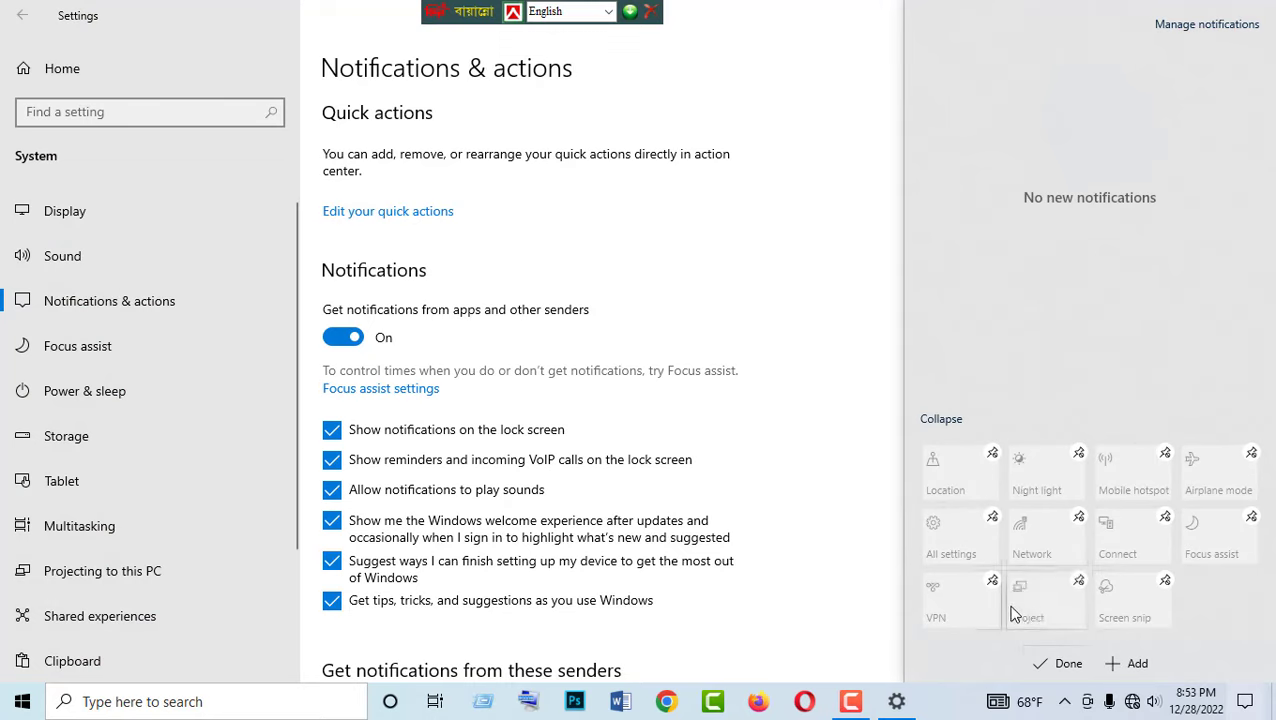
Step: Add the Wi-Fi quick action, unpin it again, and finish editing the quick actions
{"action": "left_click", "coordinate": [1137, 663]}
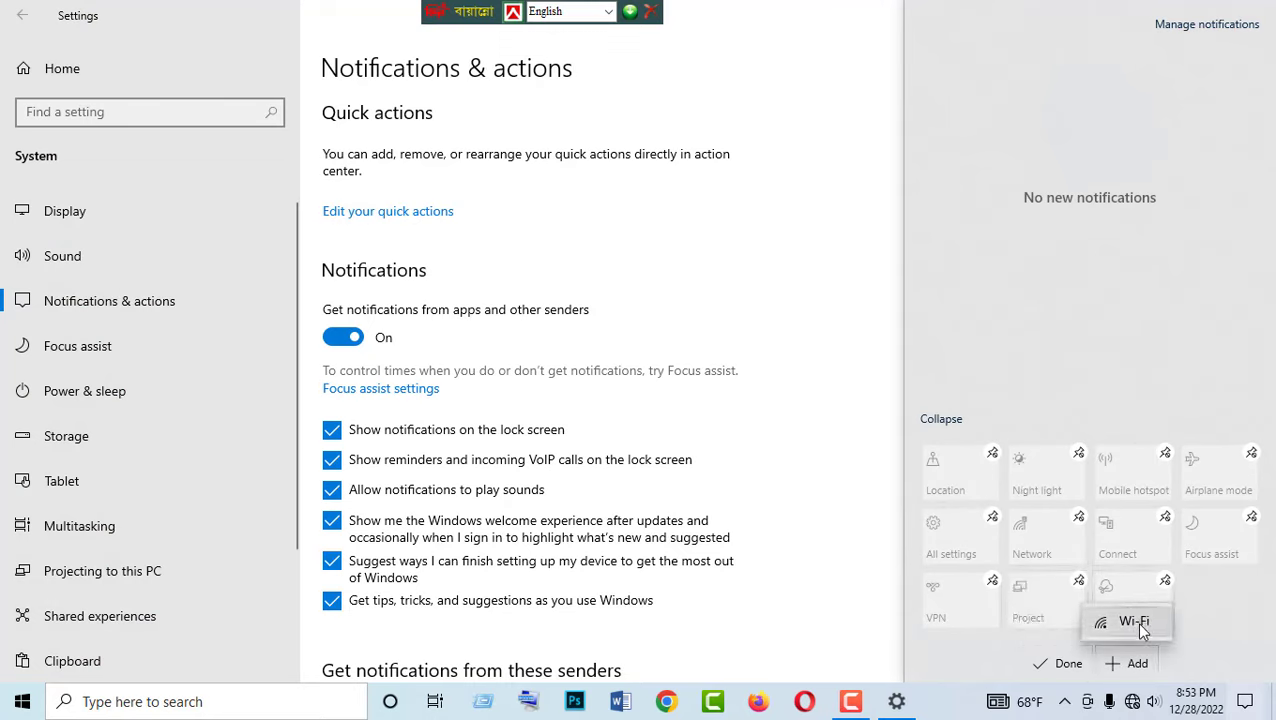
{"action": "left_click", "coordinate": [1134, 622]}
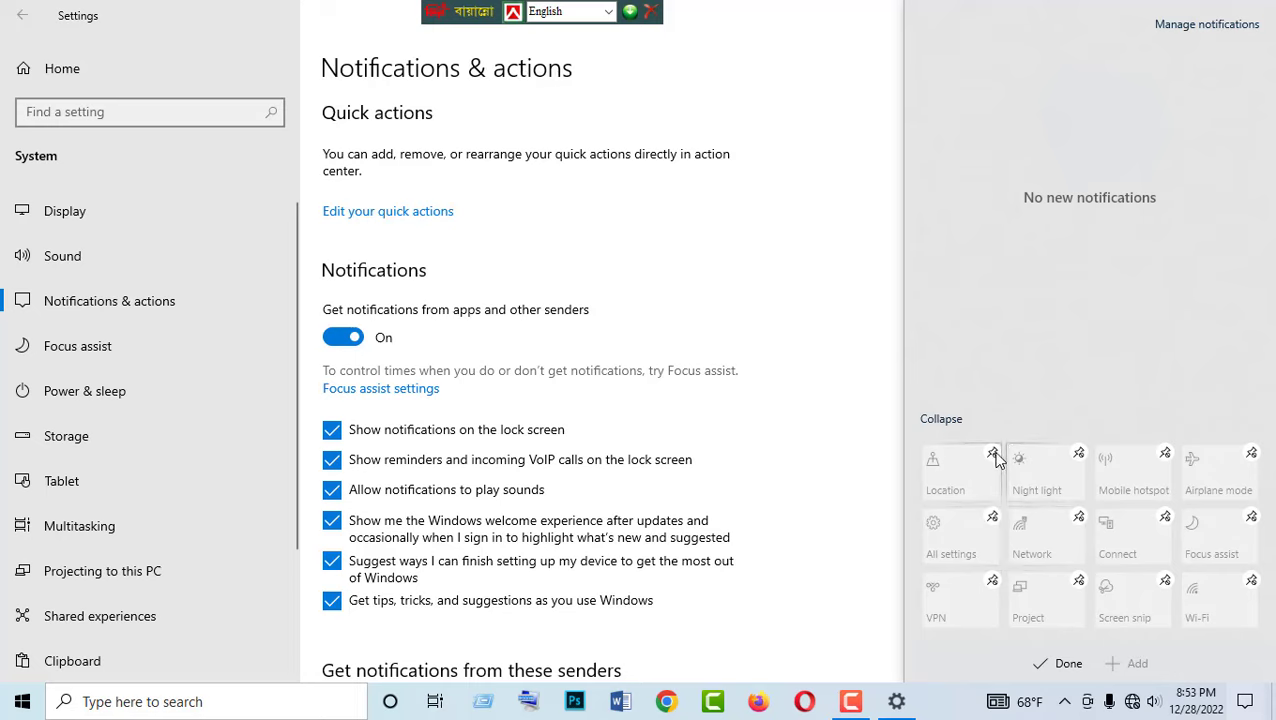
{"action": "left_click", "coordinate": [1252, 582]}
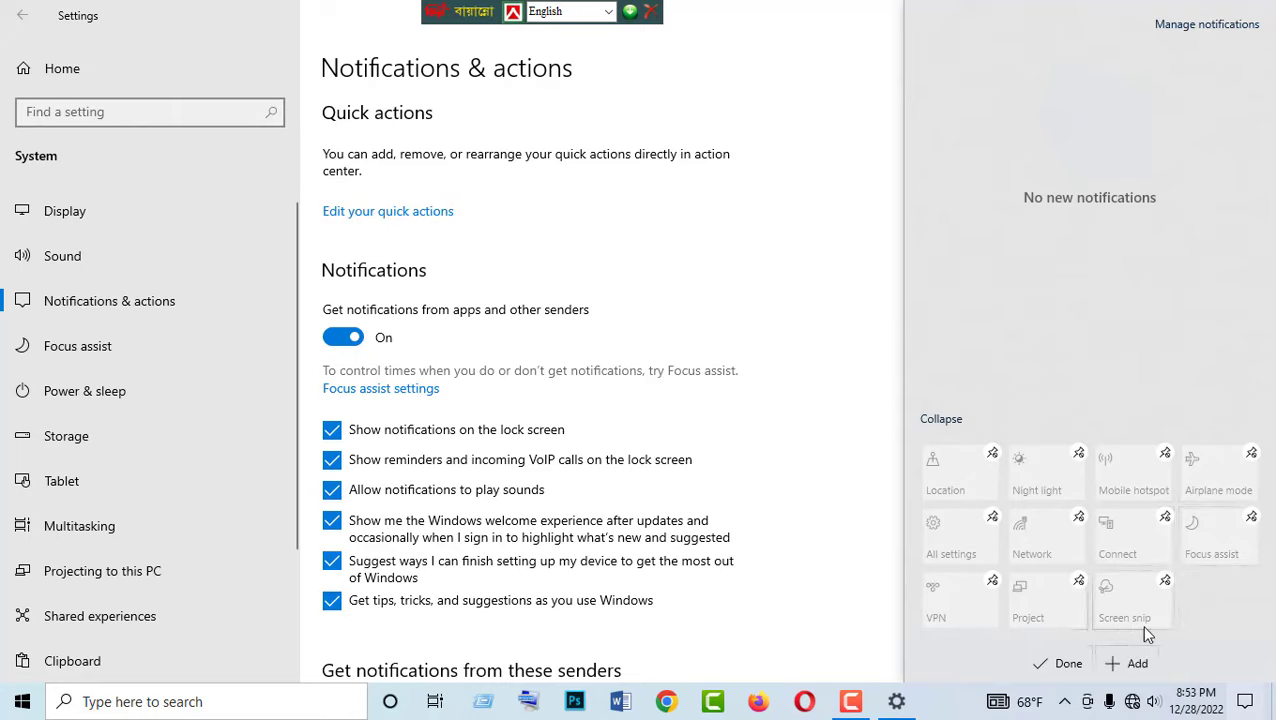
{"action": "left_click", "coordinate": [1060, 663]}
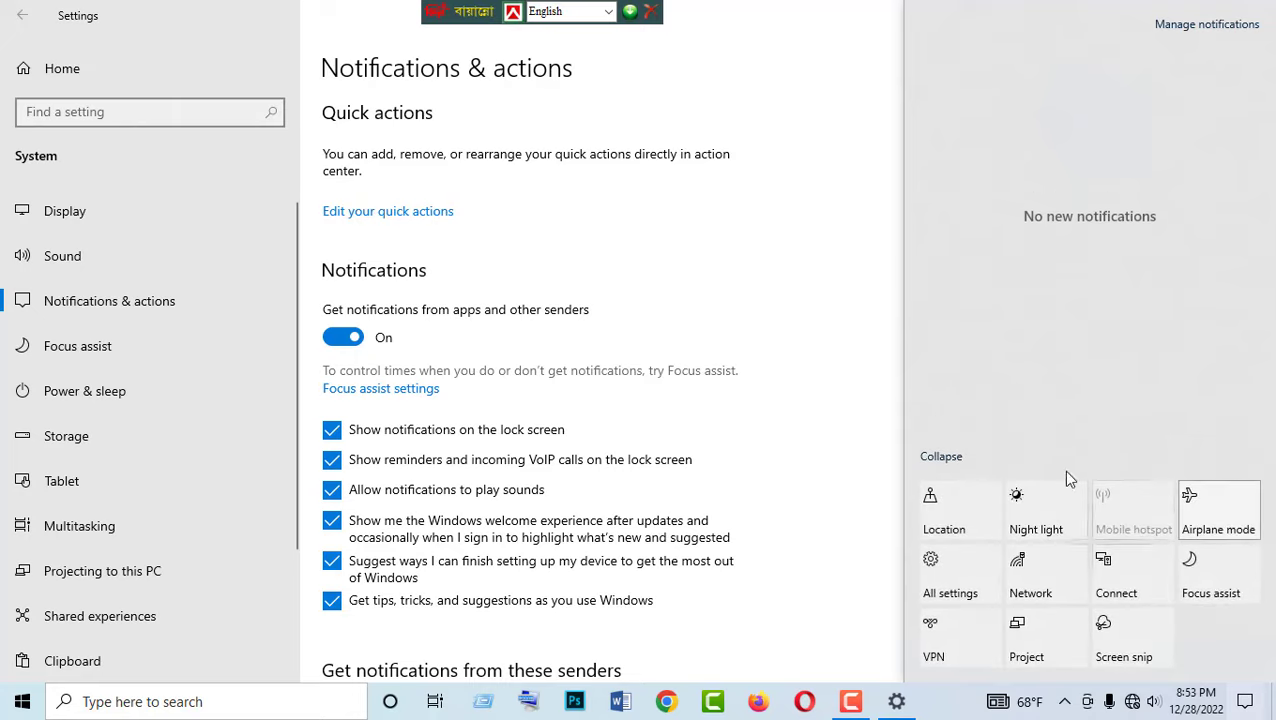
{"action": "left_click", "coordinate": [1245, 703]}
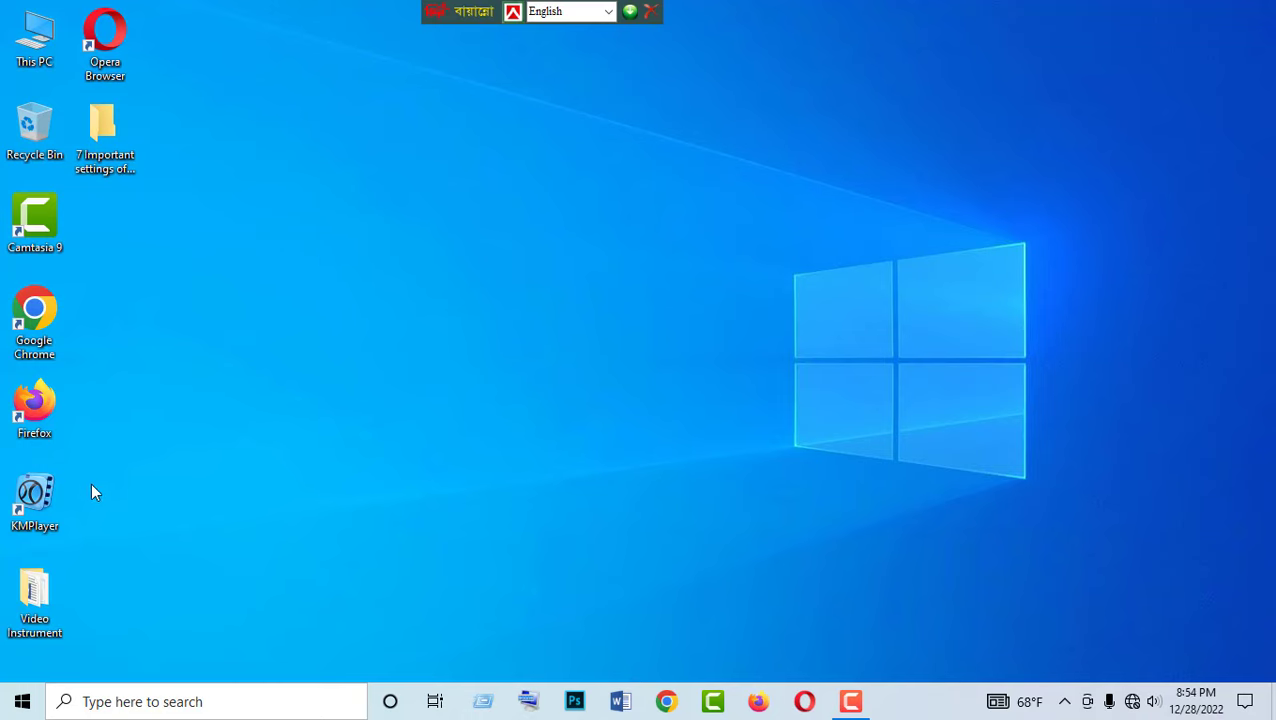
Step: Reopen Windows Settings and go to the Display page within the System category
{"action": "left_click", "coordinate": [20, 703]}
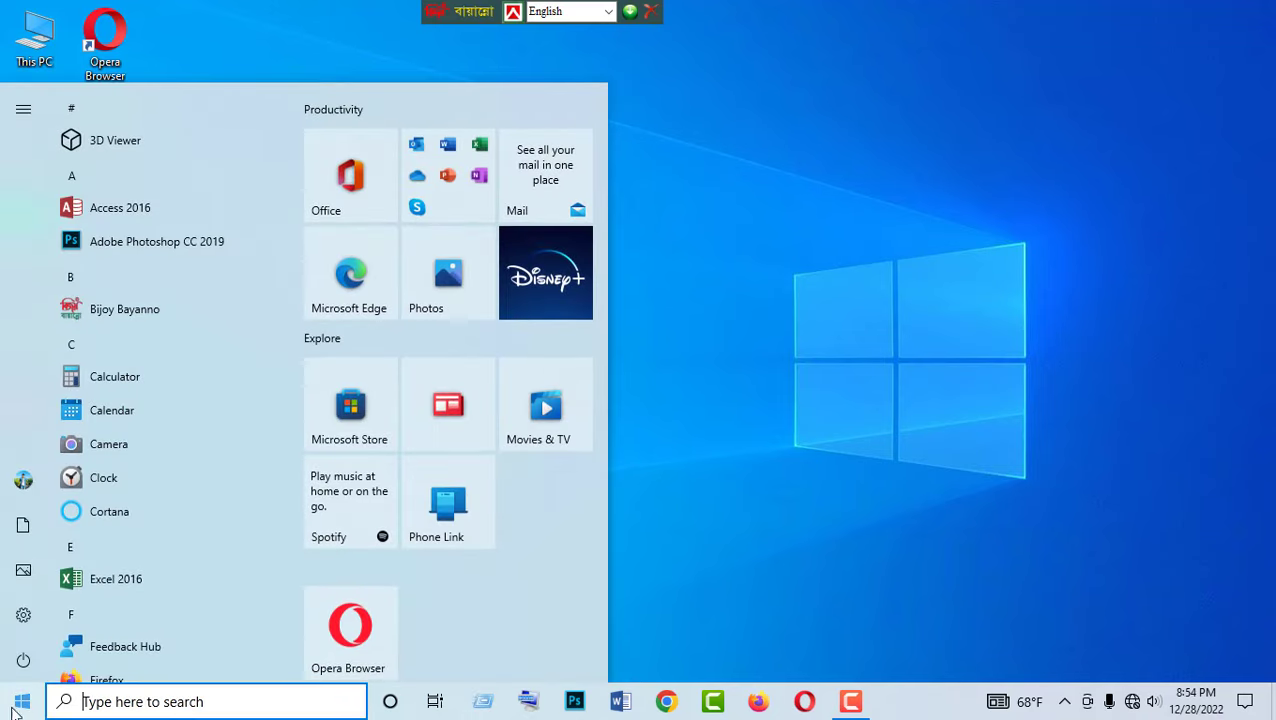
{"action": "left_click", "coordinate": [24, 613]}
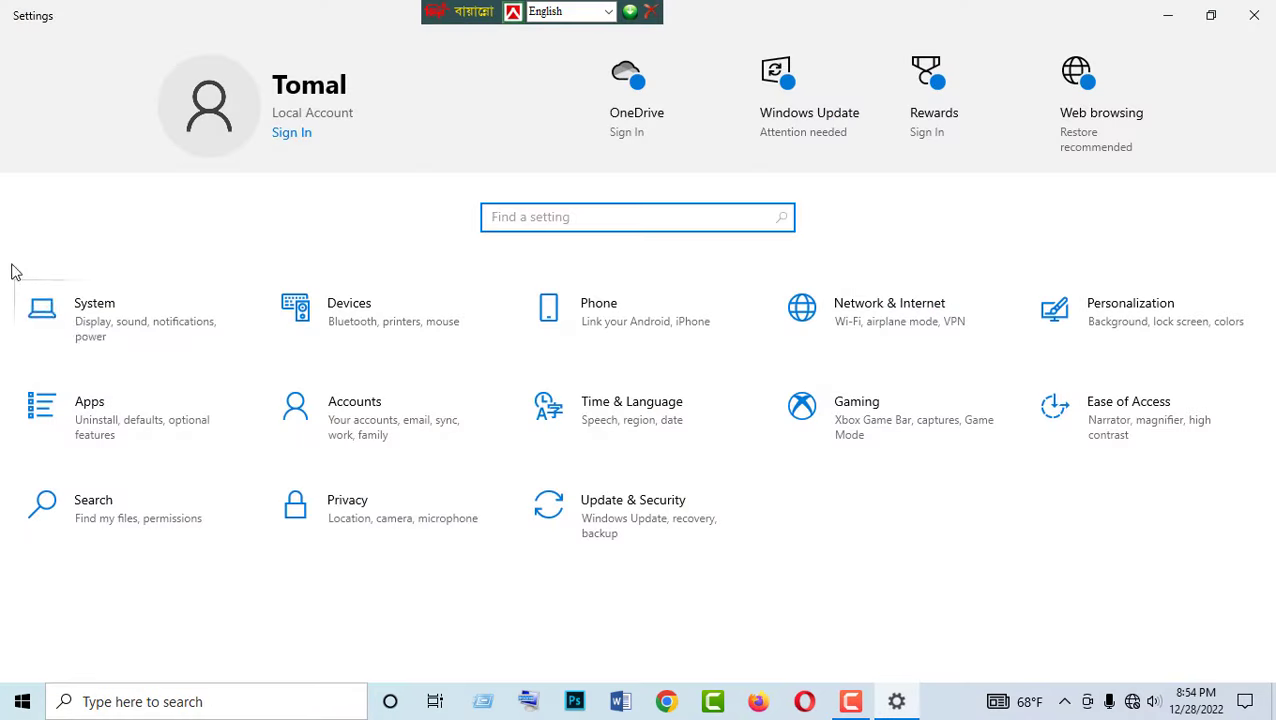
{"action": "left_click", "coordinate": [100, 324]}
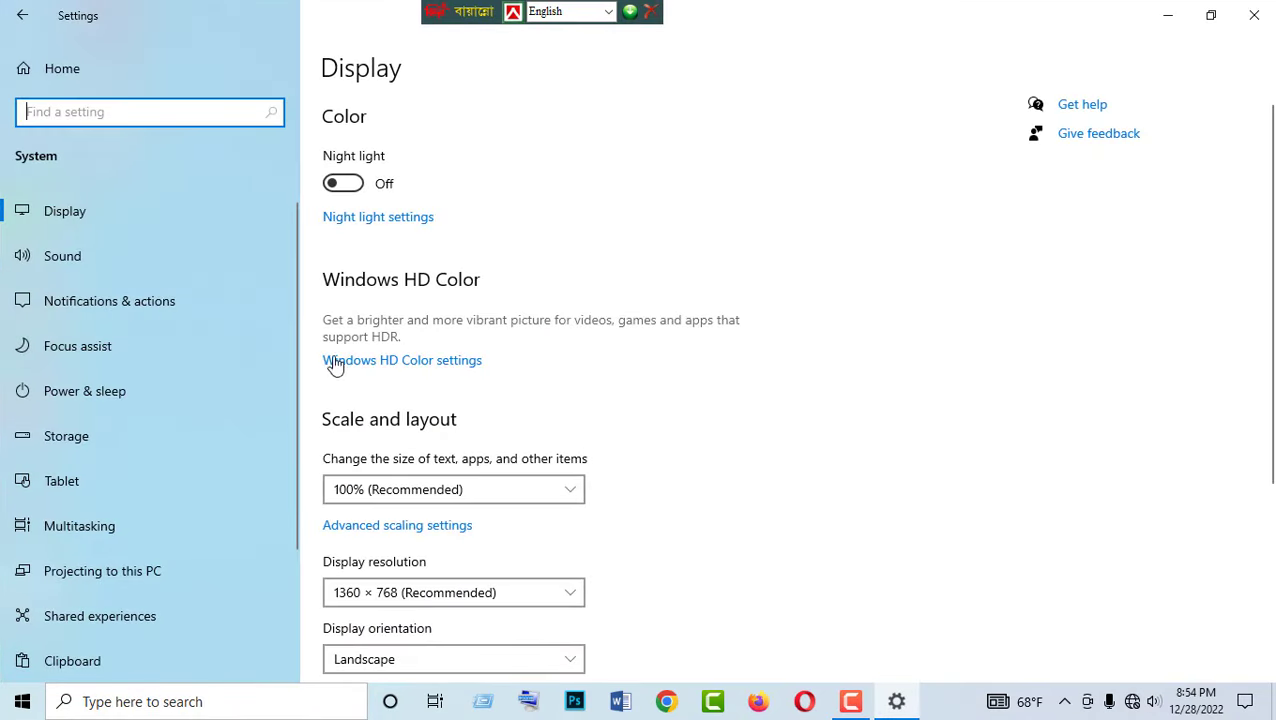
{"action": "left_click", "coordinate": [57, 207]}
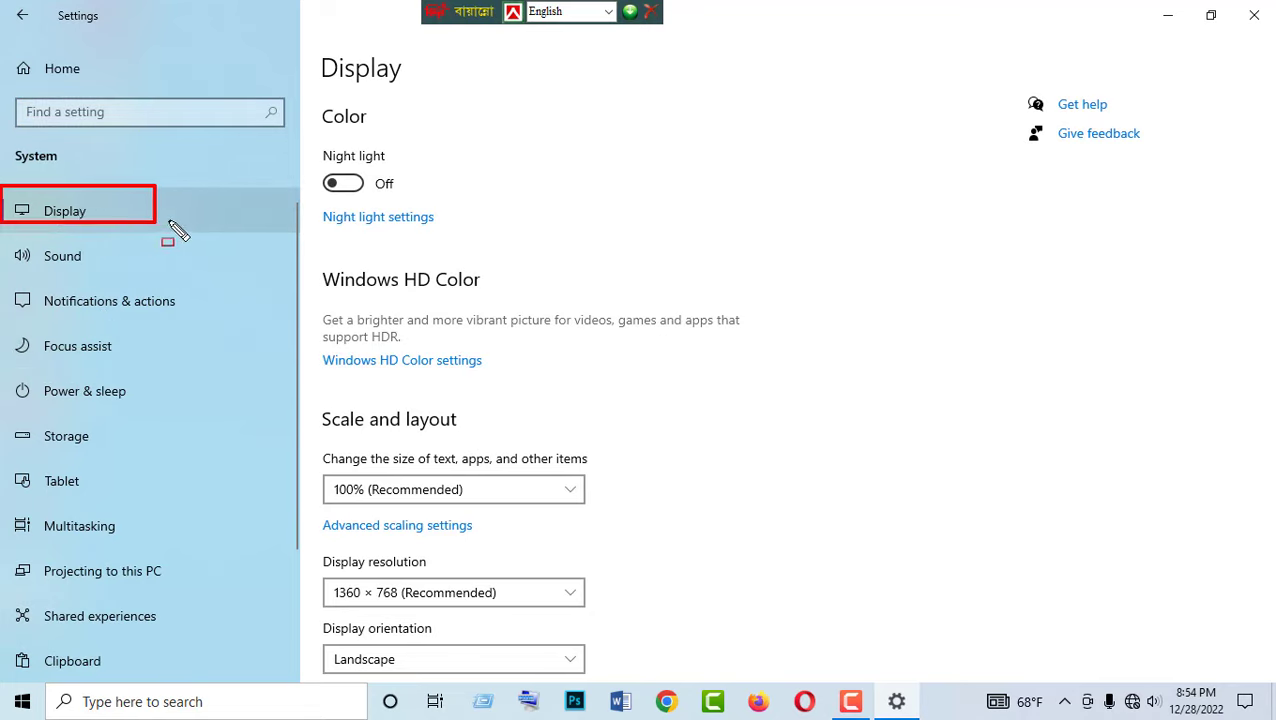
Step: Set the size of text, apps, and other items to 125% under Scale and layout
{"action": "scroll", "coordinate": [335, 245], "scroll_direction": "down", "scroll_amount": 3}
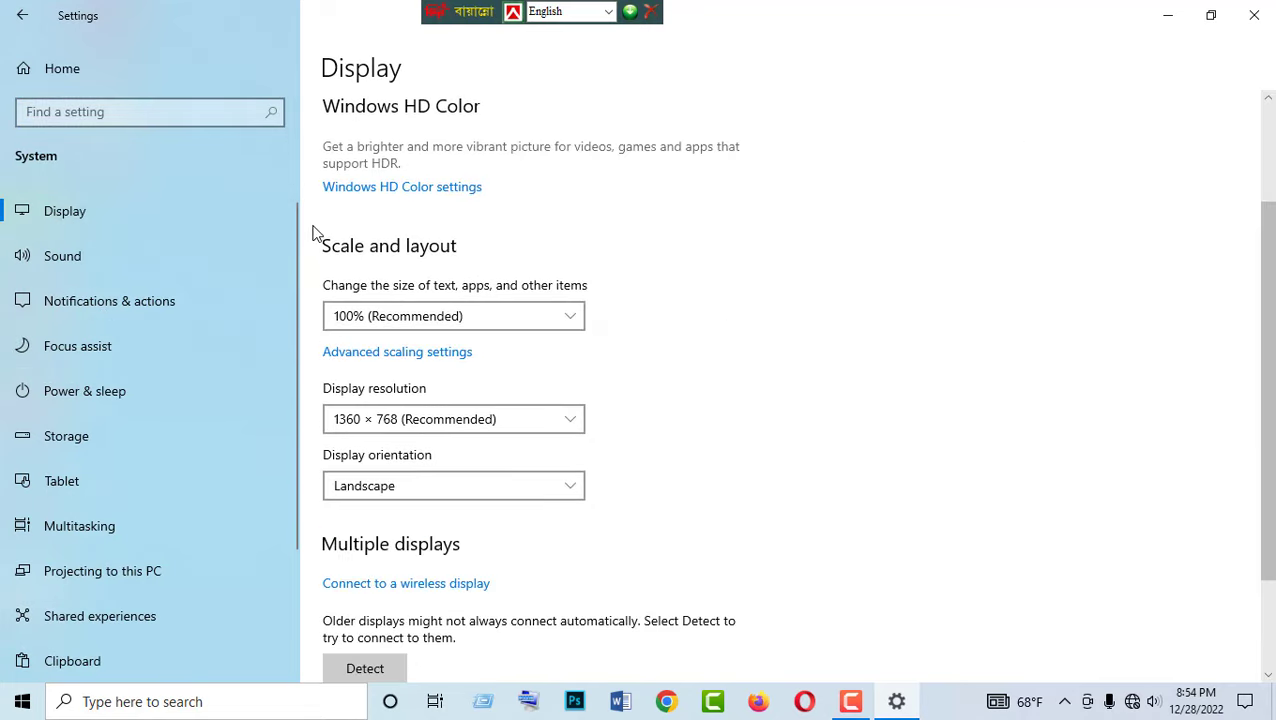
{"action": "mouse_move", "coordinate": [312, 232]}
{"action": "left_mouse_down"}
{"action": "mouse_move", "coordinate": [379, 342]}
{"action": "mouse_move", "coordinate": [618, 362]}
{"action": "mouse_move", "coordinate": [630, 350]}
{"action": "left_mouse_up"}
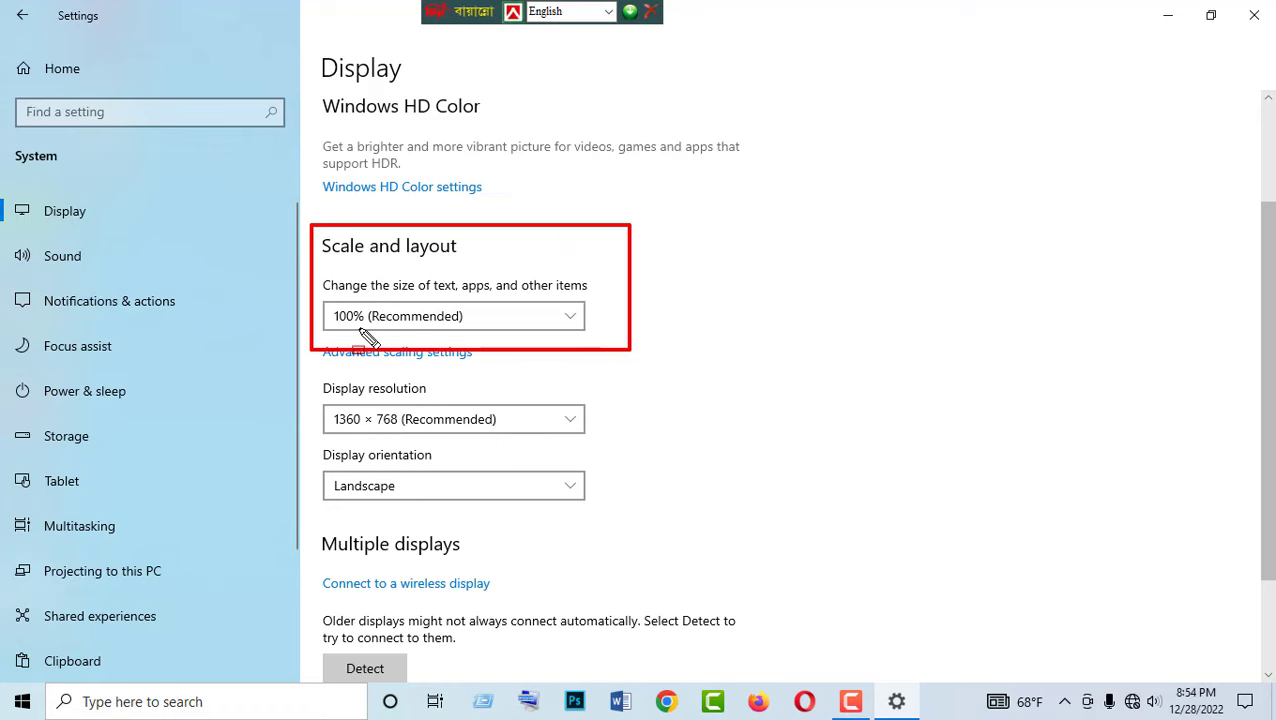
{"action": "left_click", "coordinate": [575, 316]}
{"action": "left_click", "coordinate": [377, 345]}
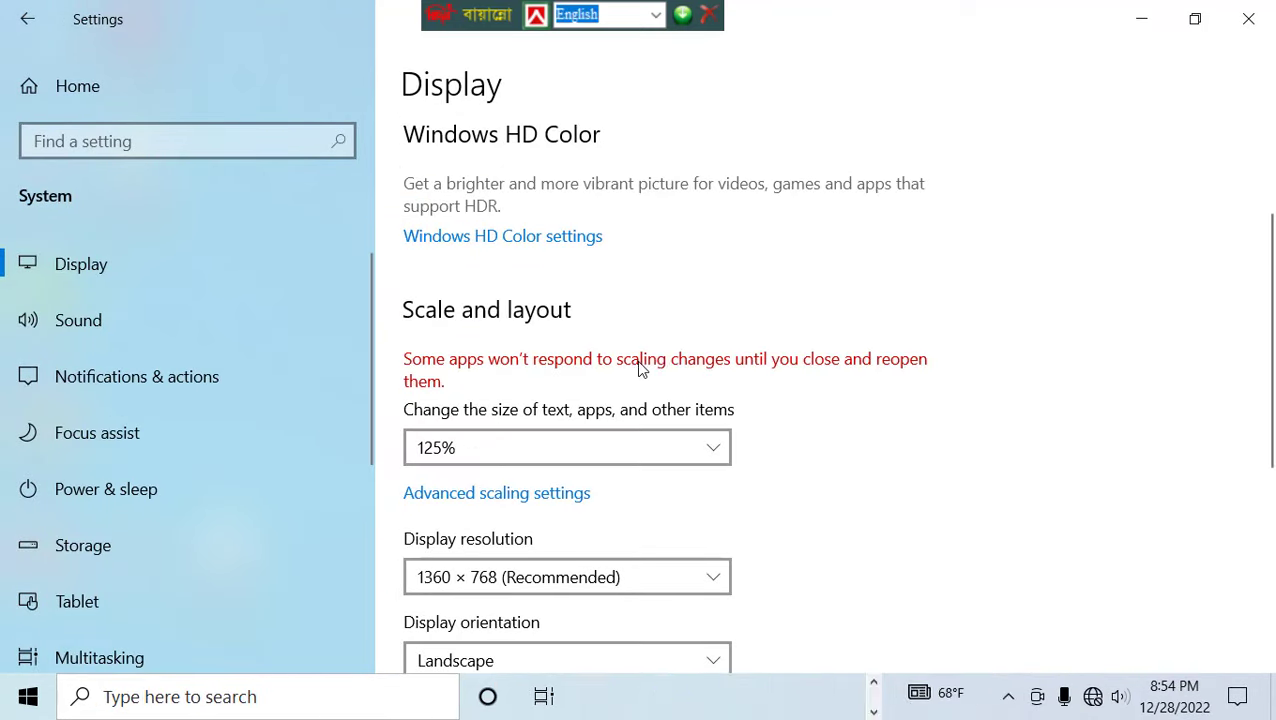
Step: Minimize the Settings window and refresh the desktop to examine the size of its icons and text
{"action": "left_click", "coordinate": [1141, 19]}
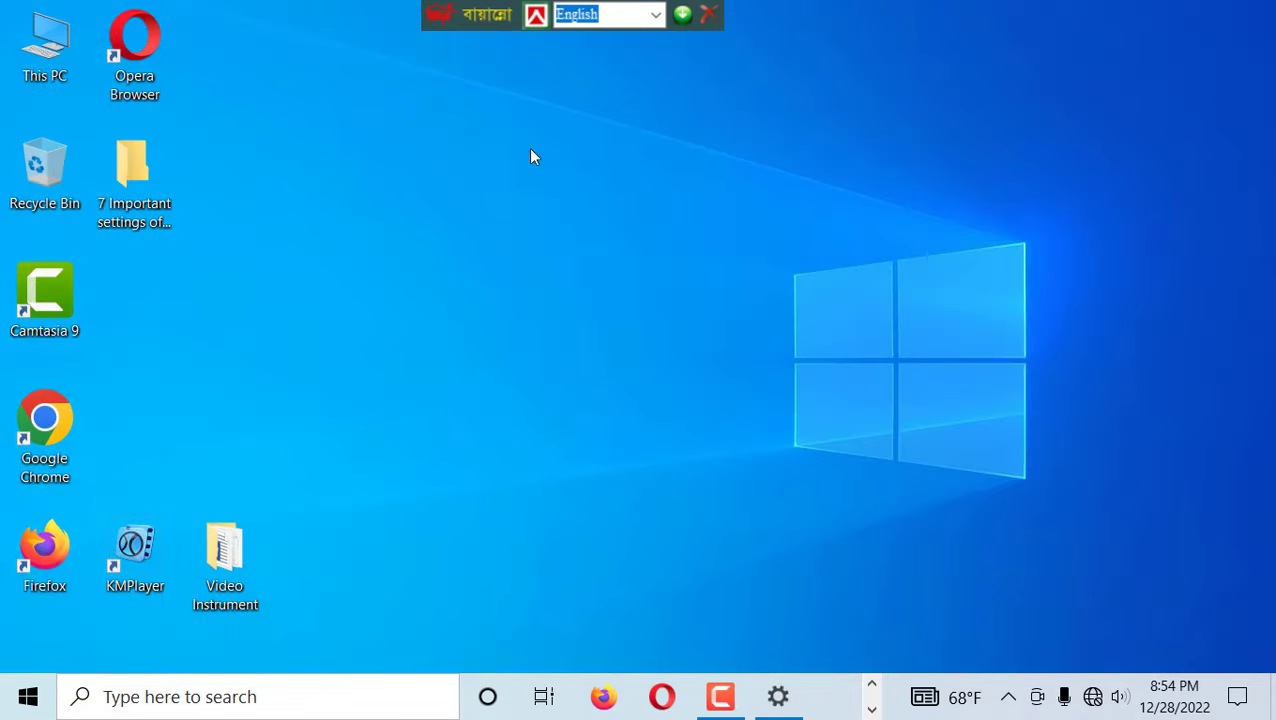
{"action": "right_click", "coordinate": [530, 156]}
{"action": "left_click", "coordinate": [540, 218]}
{"action": "right_click", "coordinate": [346, 216]}
{"action": "left_click", "coordinate": [410, 289]}
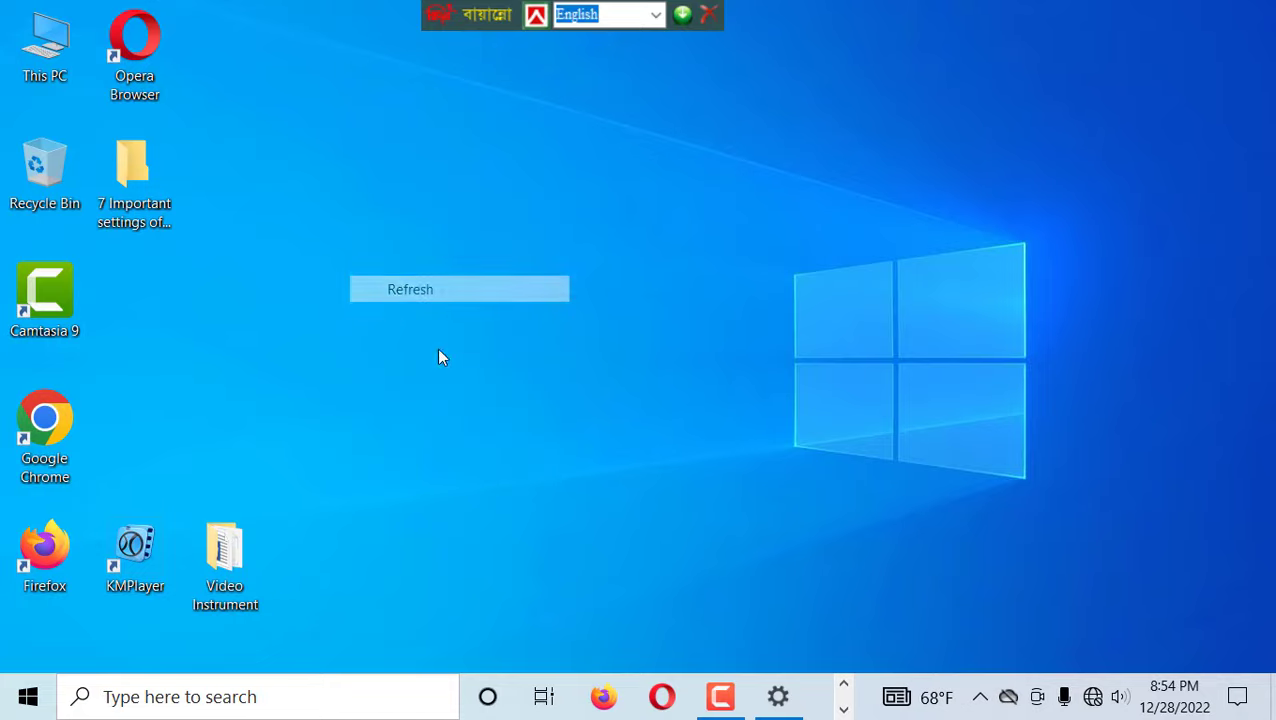
Step: Return to the Settings window and set the size of text, apps, and other items to 100% (Recommended)
{"action": "left_click", "coordinate": [778, 697]}
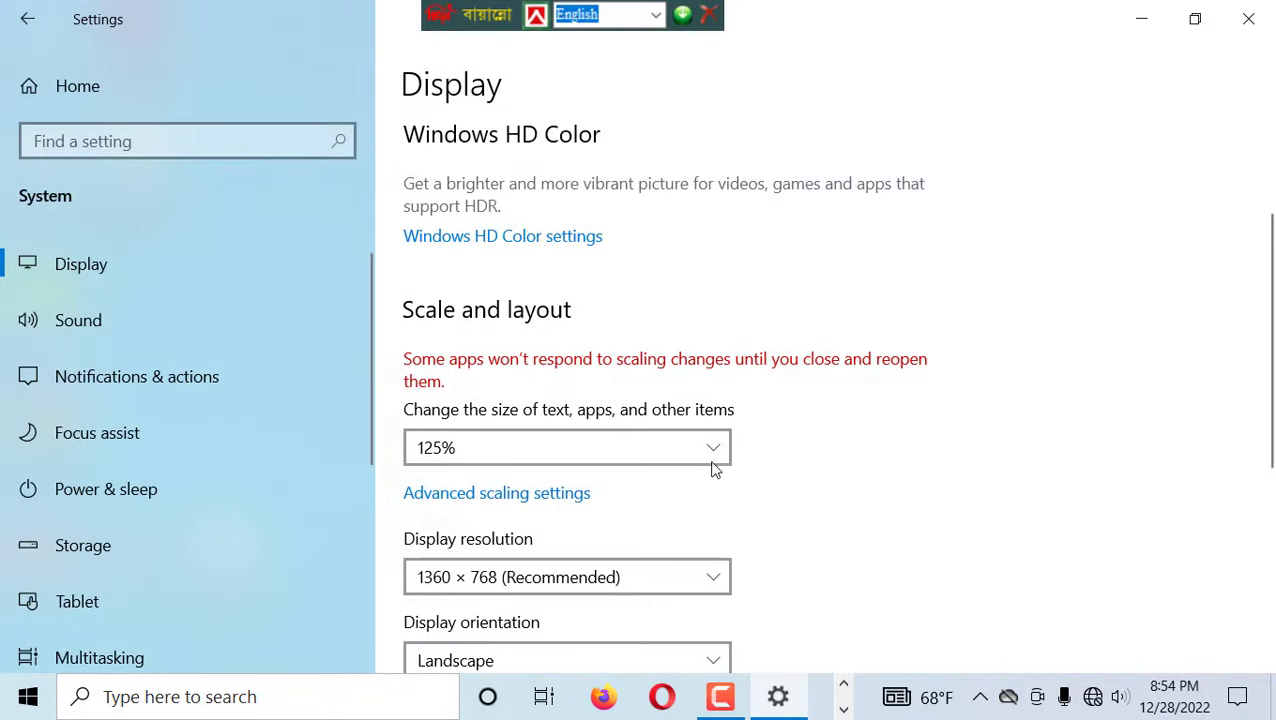
{"action": "left_click", "coordinate": [712, 462]}
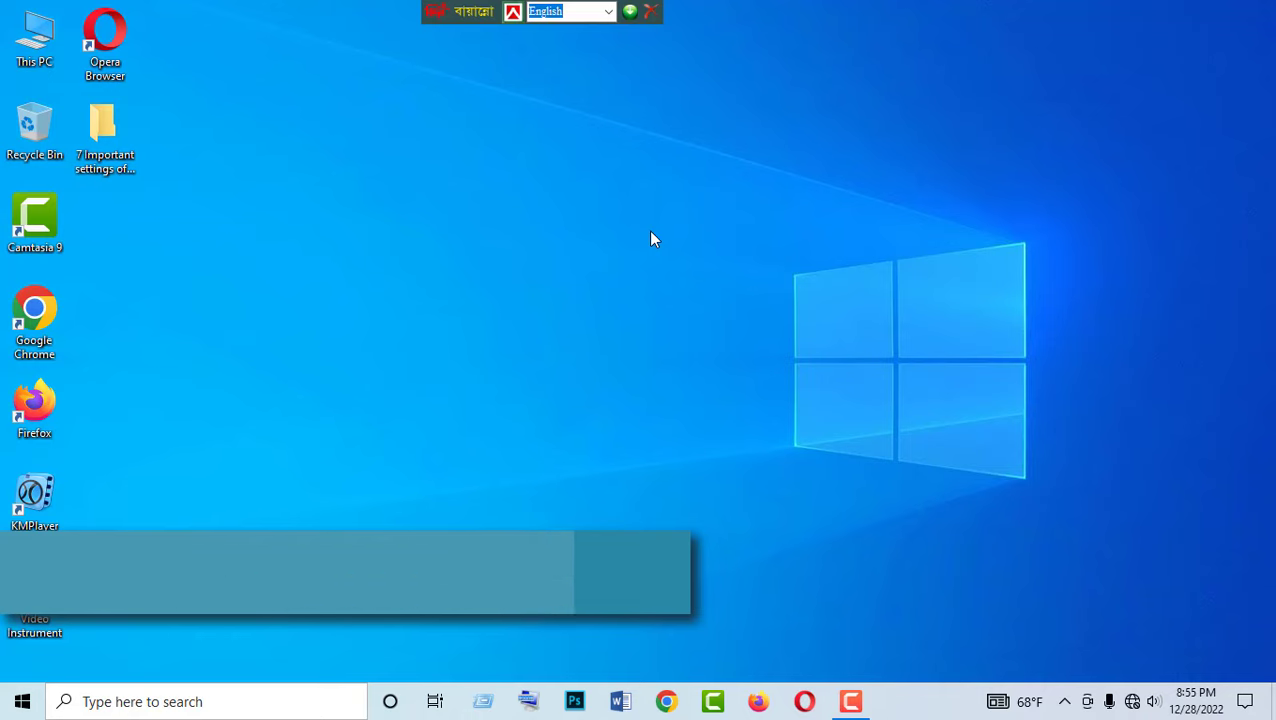
Step: Examine the free space on the drives in This PC, close it, and refresh the desktop
{"action": "double_click", "coordinate": [57, 46]}
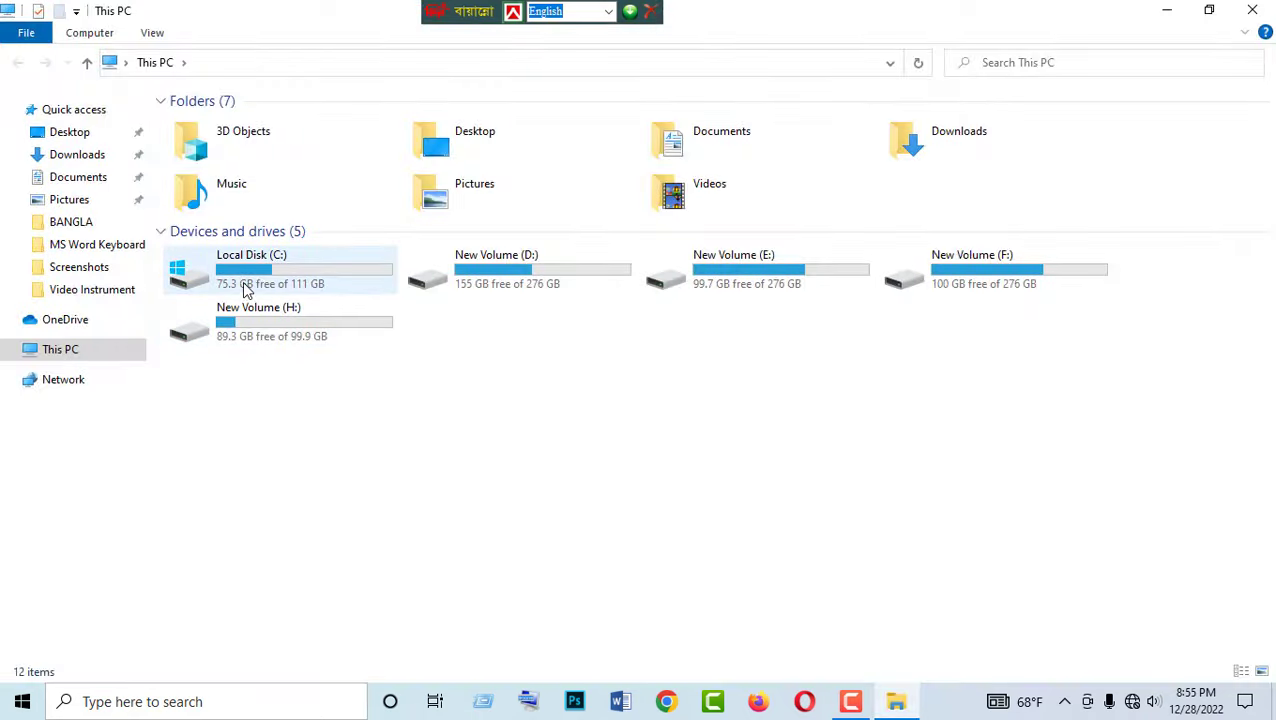
{"action": "left_click", "coordinate": [1252, 10]}
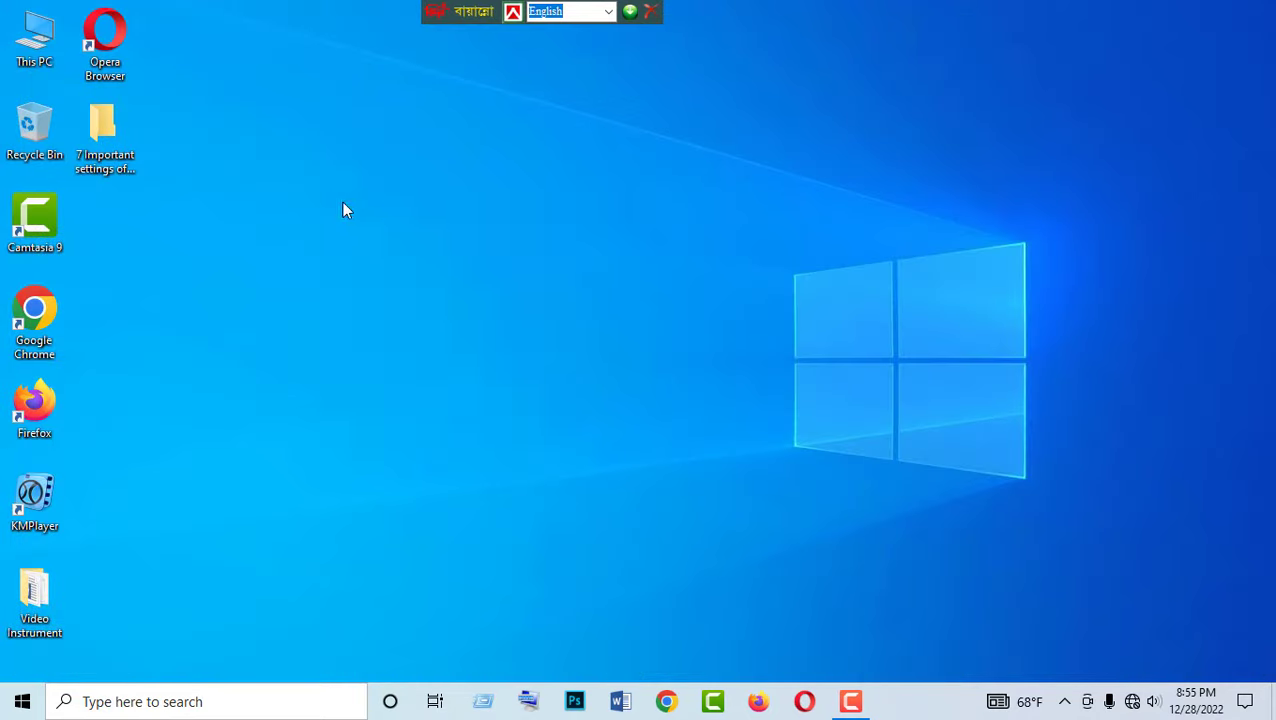
{"action": "right_click", "coordinate": [342, 201]}
{"action": "right_click", "coordinate": [363, 221]}
{"action": "left_click", "coordinate": [403, 280]}
Step: Open Windows Settings and go to the Storage page within the System category
{"action": "left_click", "coordinate": [22, 704]}
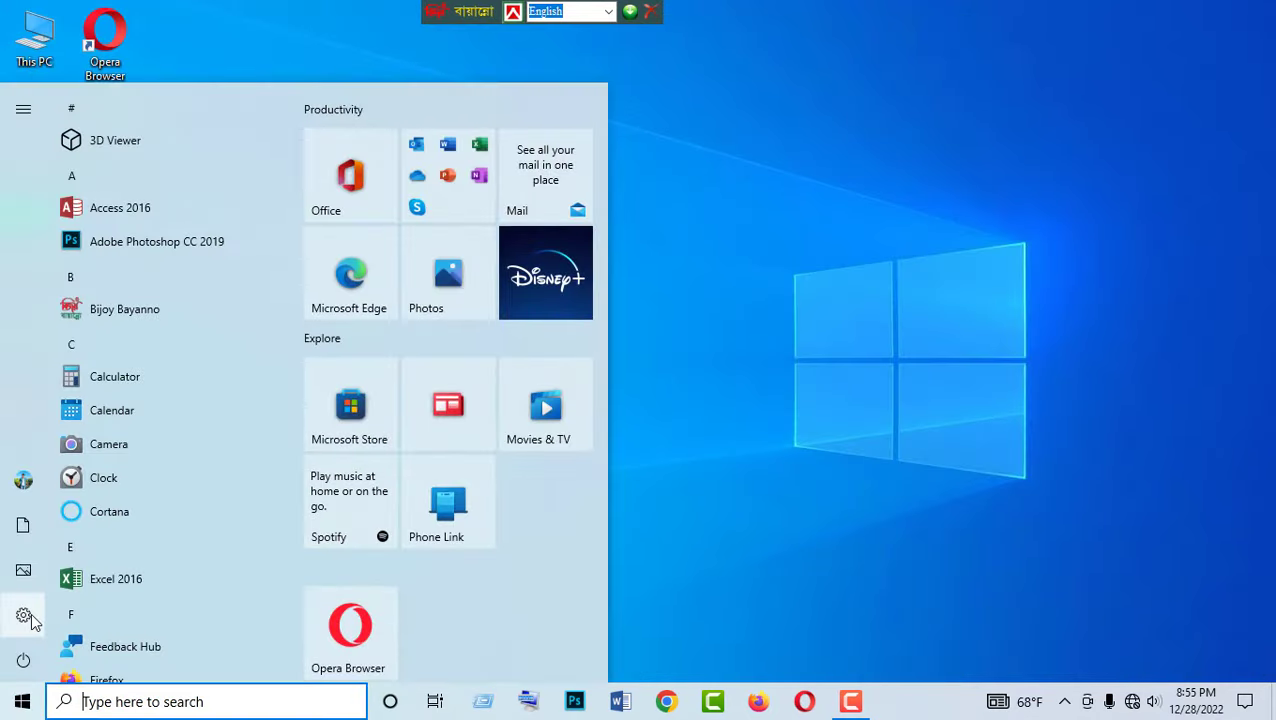
{"action": "left_click", "coordinate": [24, 615]}
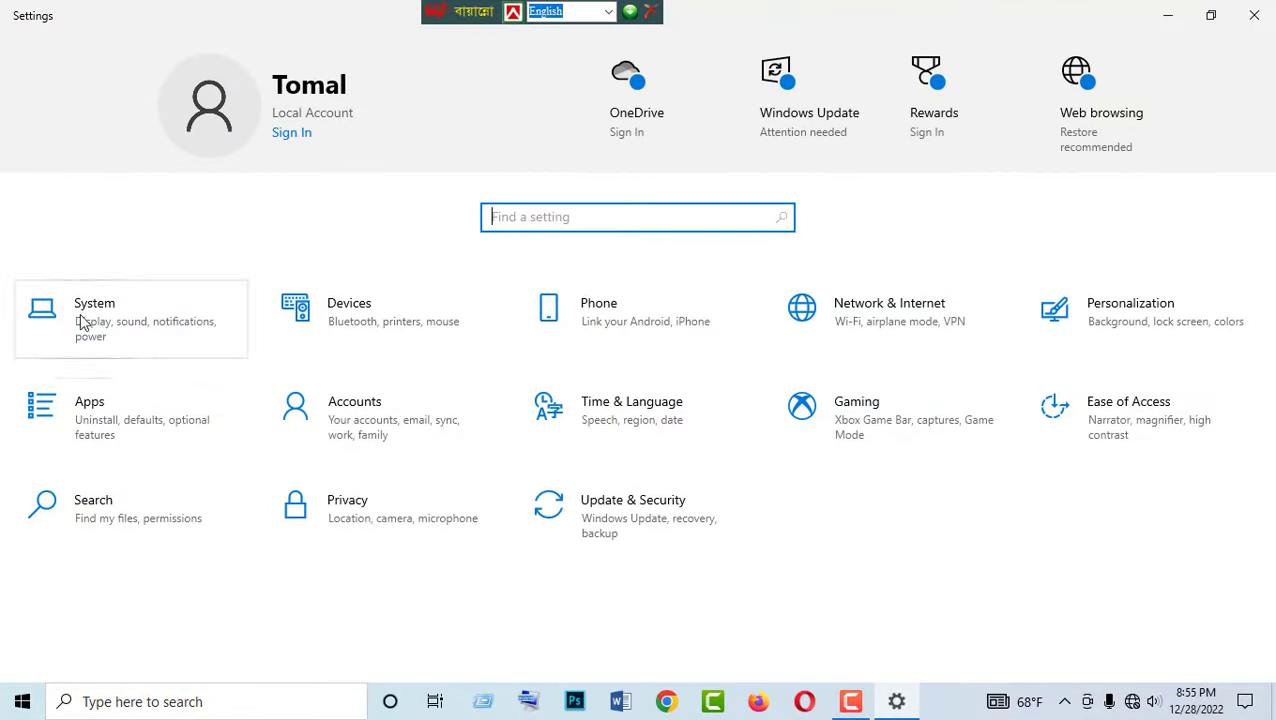
{"action": "left_click_drag", "start_coordinate": [8, 262], "coordinate": [236, 372]}
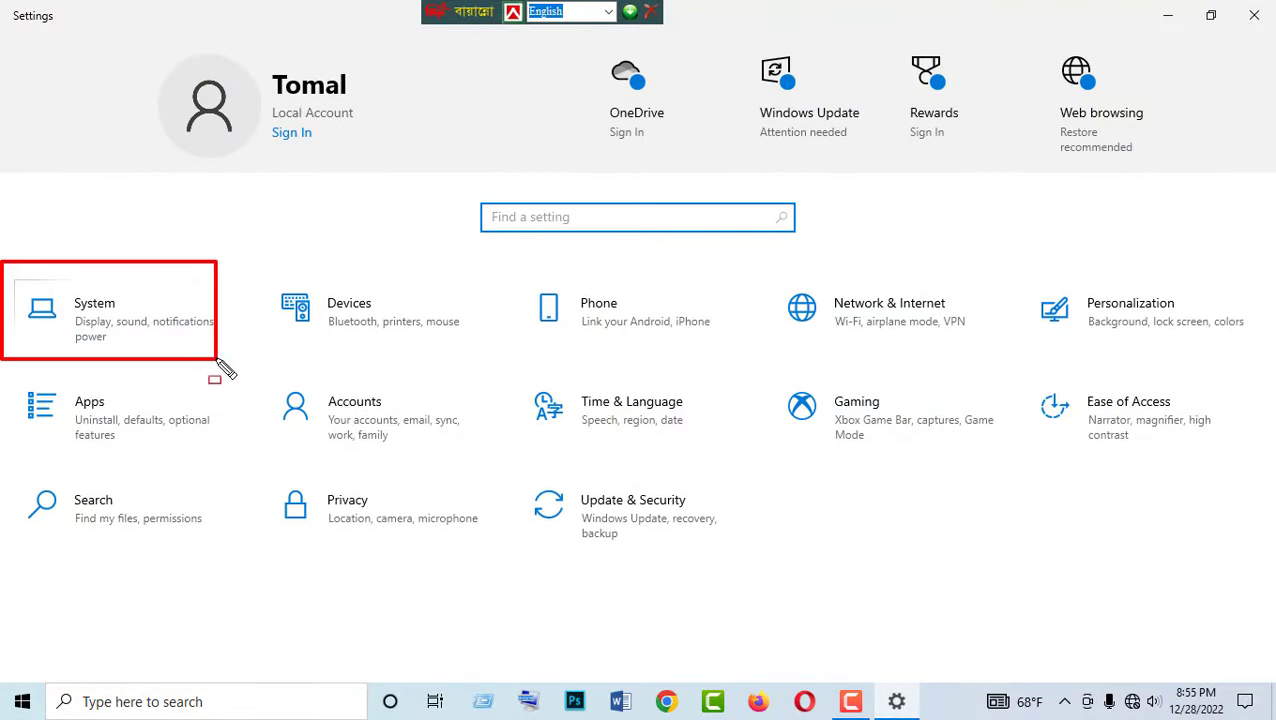
{"action": "left_click", "coordinate": [108, 316]}
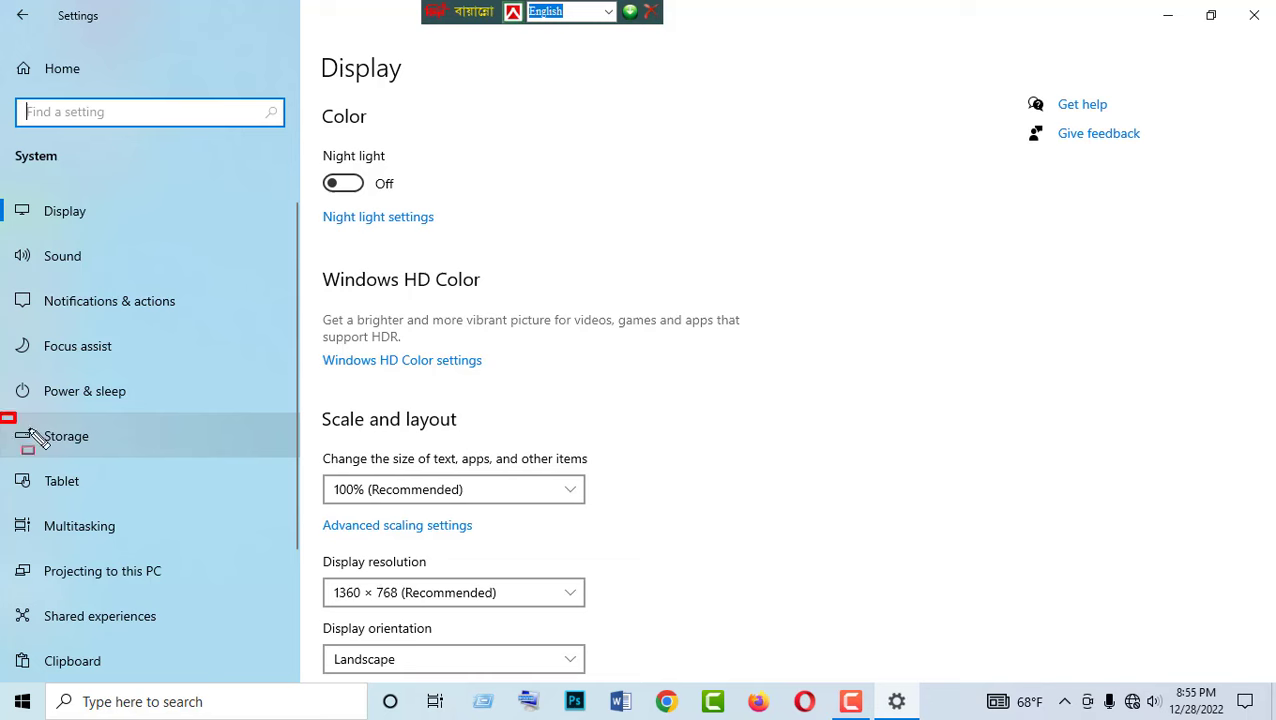
{"action": "left_click_drag", "start_coordinate": [28, 432], "coordinate": [271, 460]}
{"action": "left_click", "coordinate": [61, 437]}
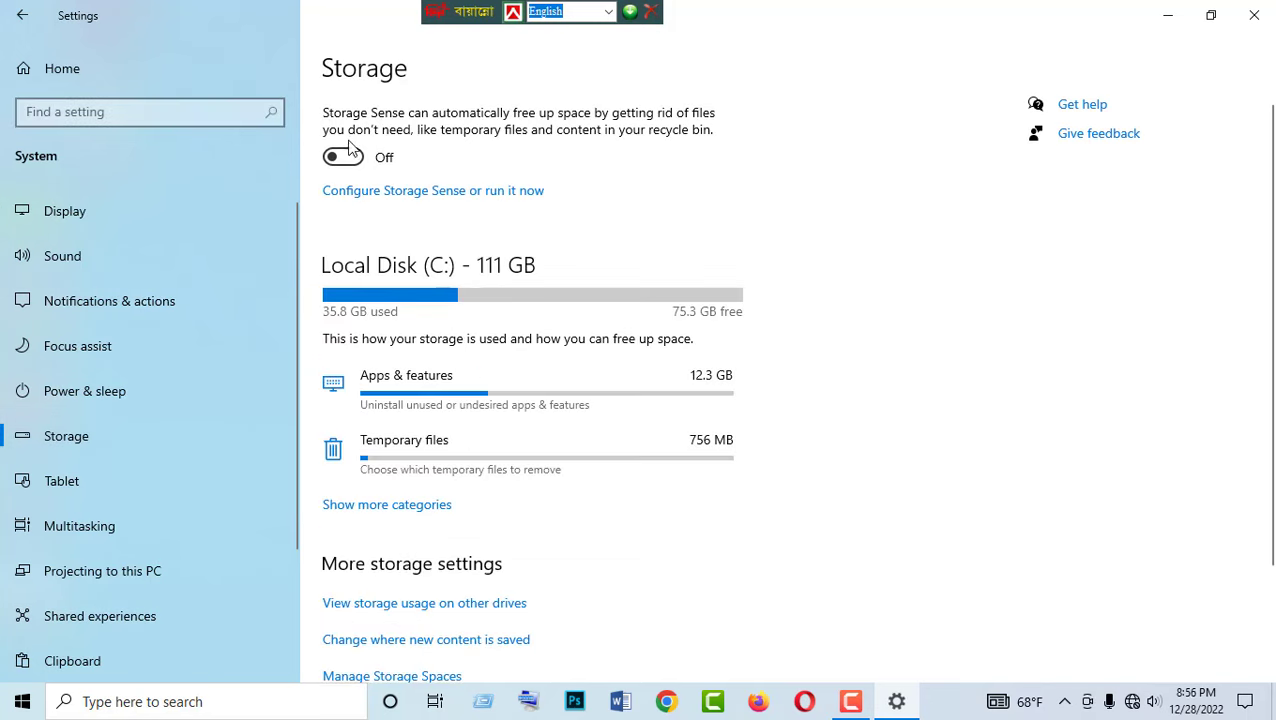
Step: Turn on Storage Sense and open the page for configuring it or running it now
{"action": "mouse_move", "coordinate": [305, 42]}
{"action": "left_mouse_down"}
{"action": "mouse_move", "coordinate": [362, 162]}
{"action": "mouse_move", "coordinate": [477, 190]}
{"action": "mouse_move", "coordinate": [650, 192]}
{"action": "mouse_move", "coordinate": [662, 209]}
{"action": "left_mouse_up"}
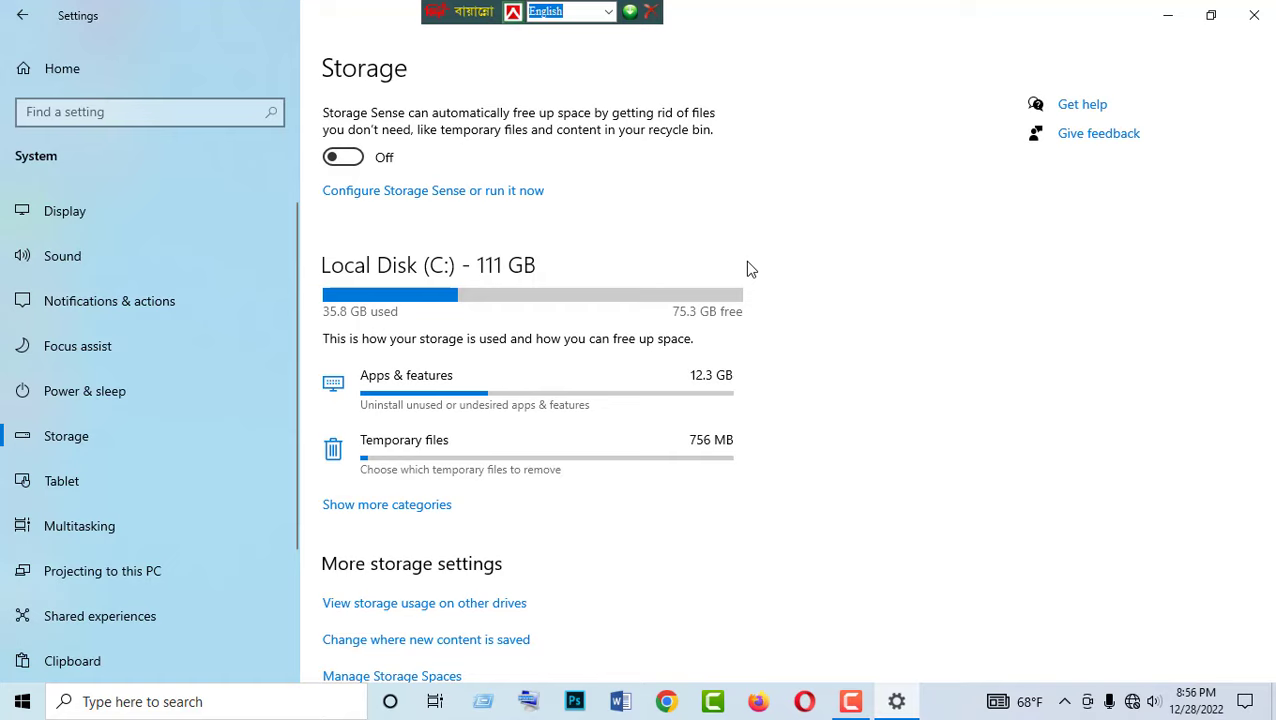
{"action": "left_click", "coordinate": [355, 165]}
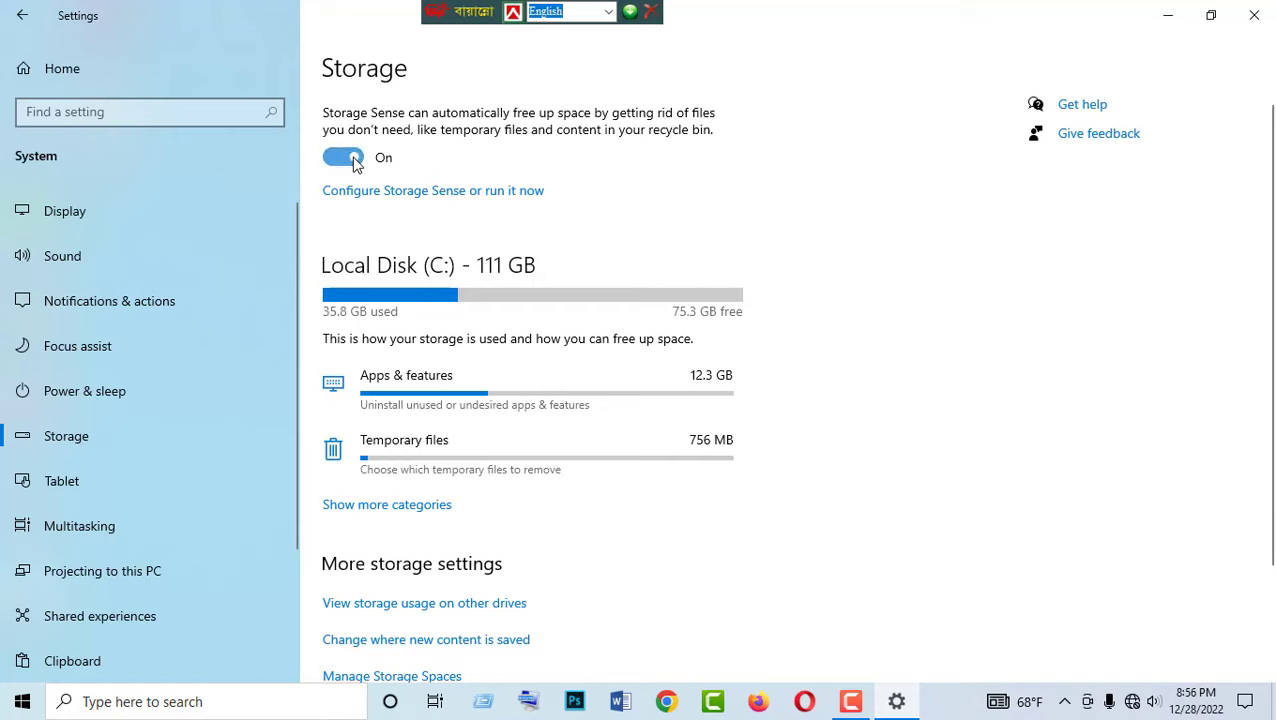
{"action": "mouse_move", "coordinate": [310, 178]}
{"action": "left_mouse_down"}
{"action": "mouse_move", "coordinate": [362, 205]}
{"action": "mouse_move", "coordinate": [527, 218]}
{"action": "left_mouse_up"}
{"action": "left_click", "coordinate": [467, 190]}
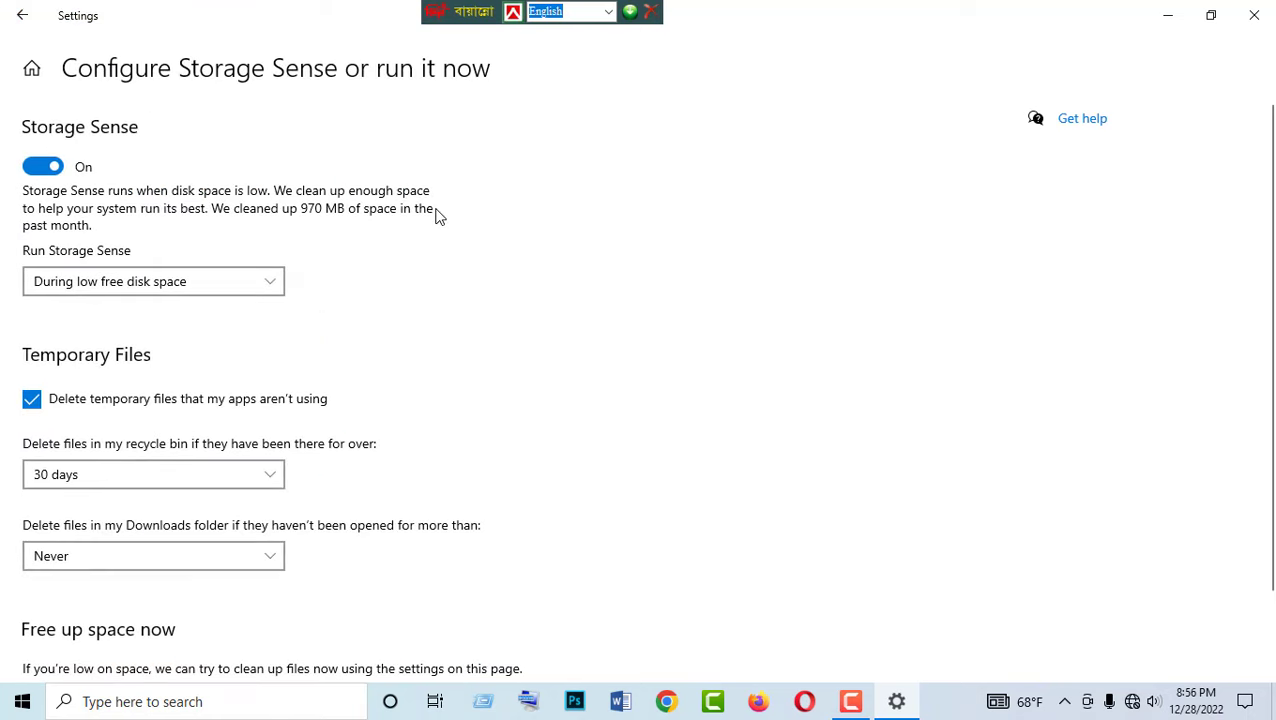
Step: Set Run Storage Sense to During low free disk space, reviewing the other schedule options
{"action": "mouse_move", "coordinate": [4, 239]}
{"action": "left_mouse_down"}
{"action": "mouse_move", "coordinate": [202, 300]}
{"action": "mouse_move", "coordinate": [330, 302]}
{"action": "left_mouse_up"}
{"action": "left_click", "coordinate": [110, 281]}
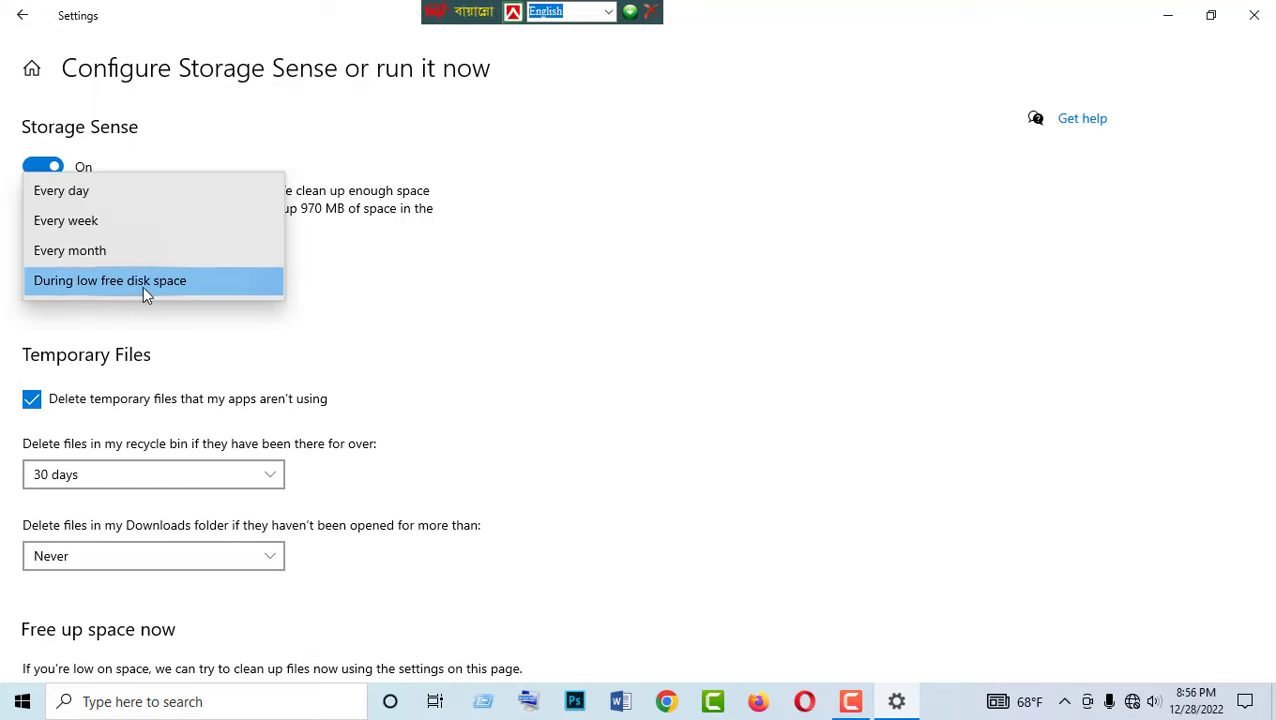
{"action": "left_click", "coordinate": [193, 288]}
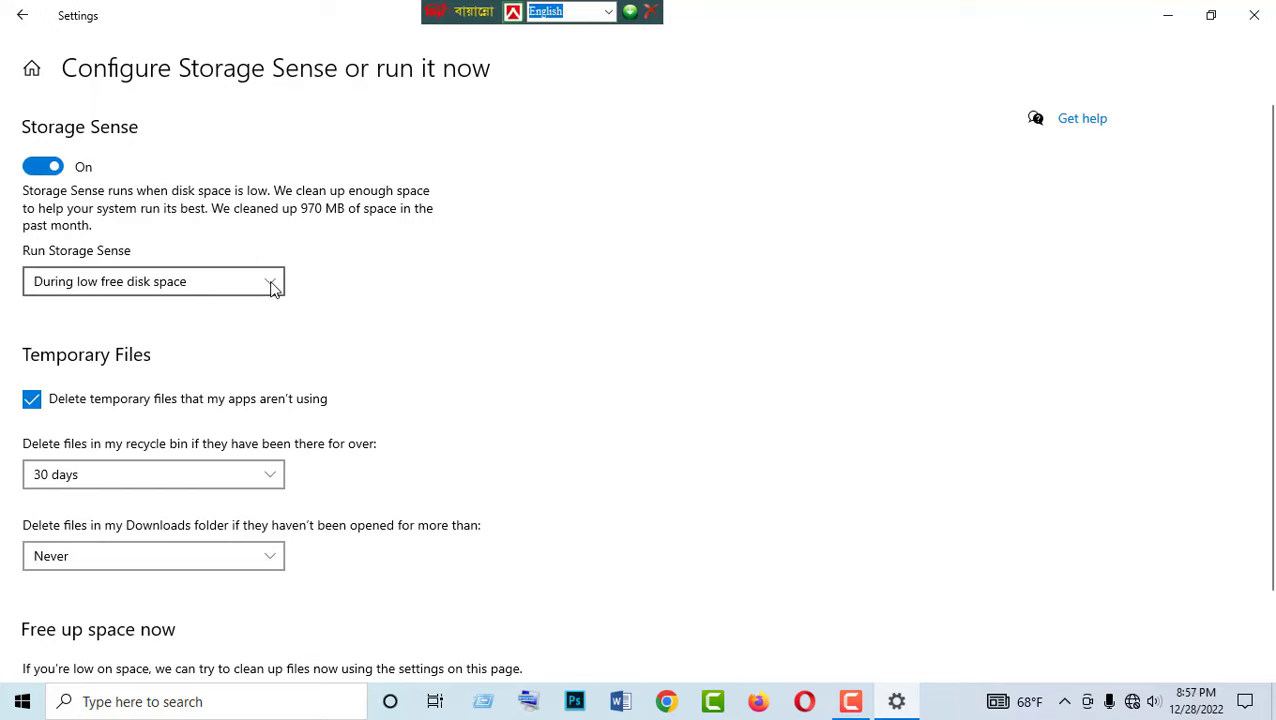
{"action": "left_click", "coordinate": [273, 280]}
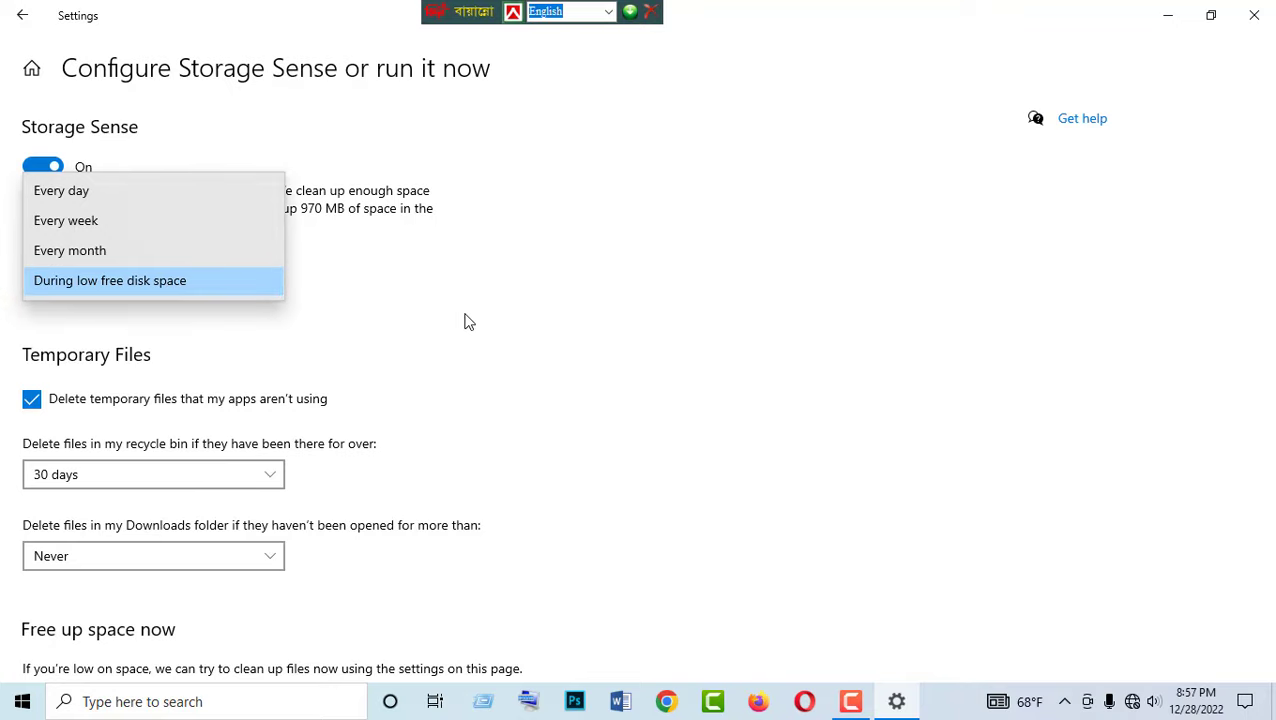
{"action": "left_click", "coordinate": [182, 319]}
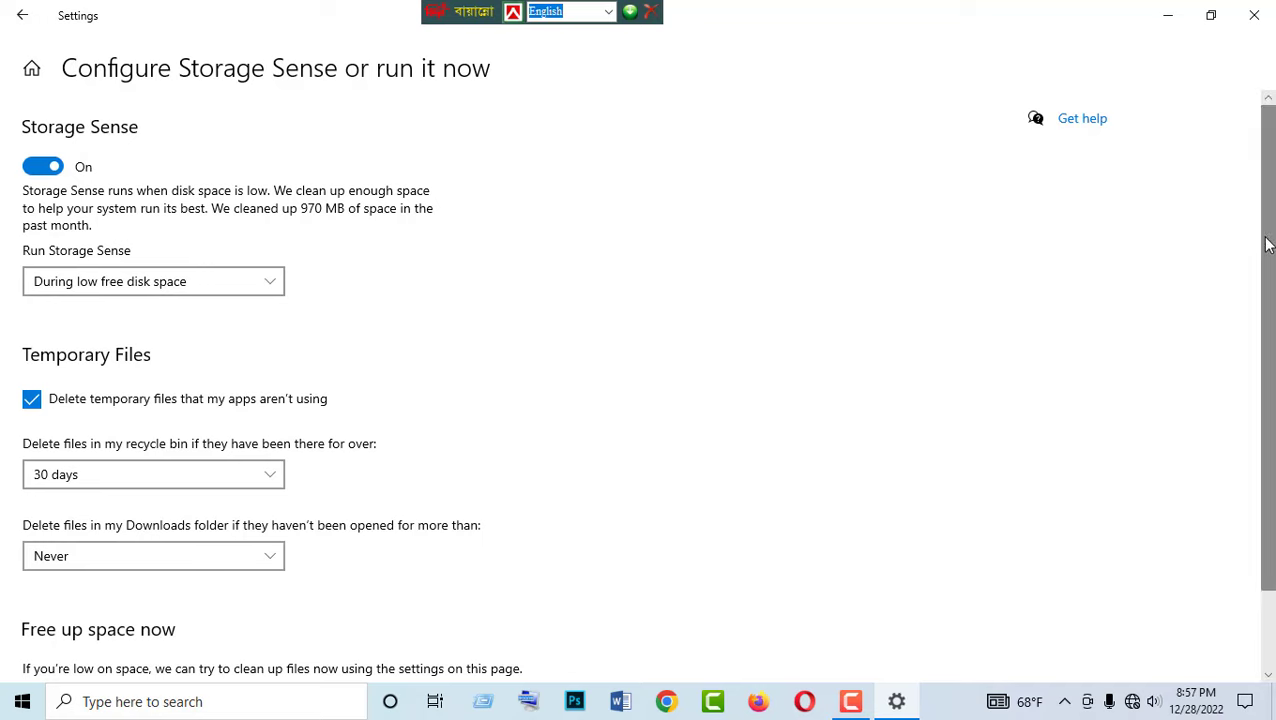
Step: Turn the option to delete temporary files that apps aren't using off and on again
{"action": "left_click_drag", "start_coordinate": [1268, 245], "coordinate": [1266, 300]}
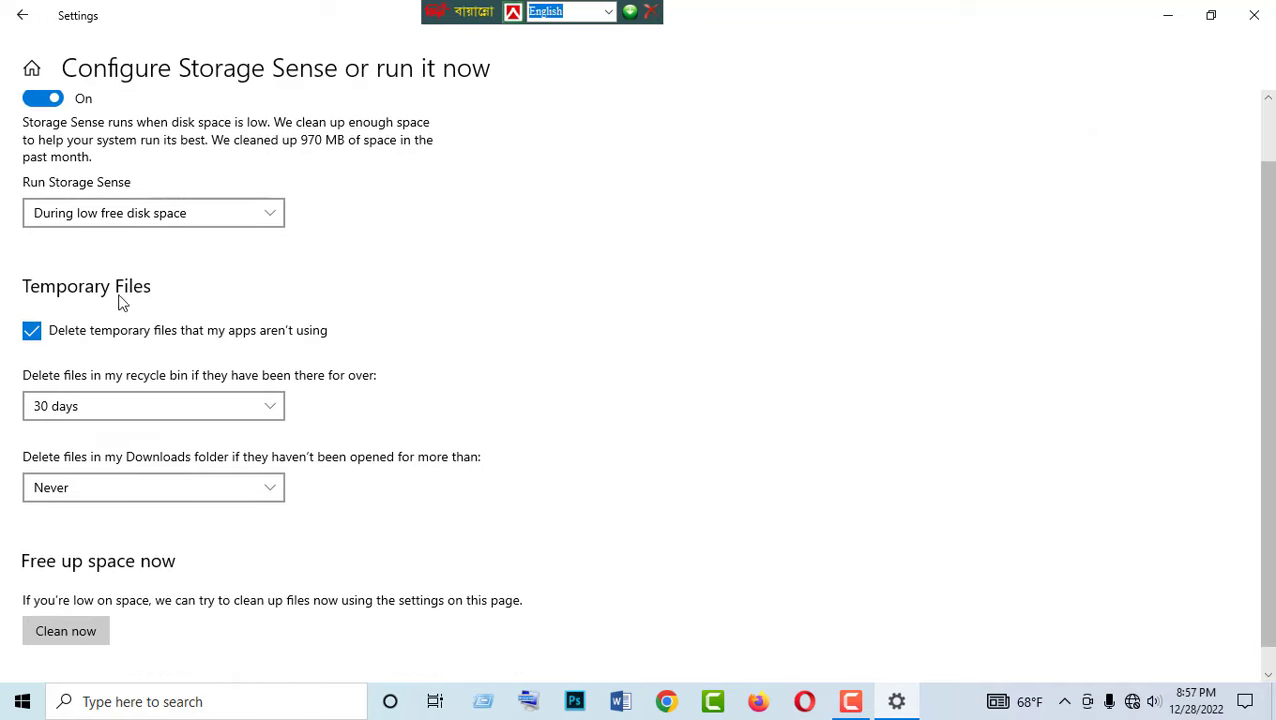
{"action": "left_click", "coordinate": [33, 333]}
{"action": "left_click", "coordinate": [33, 334]}
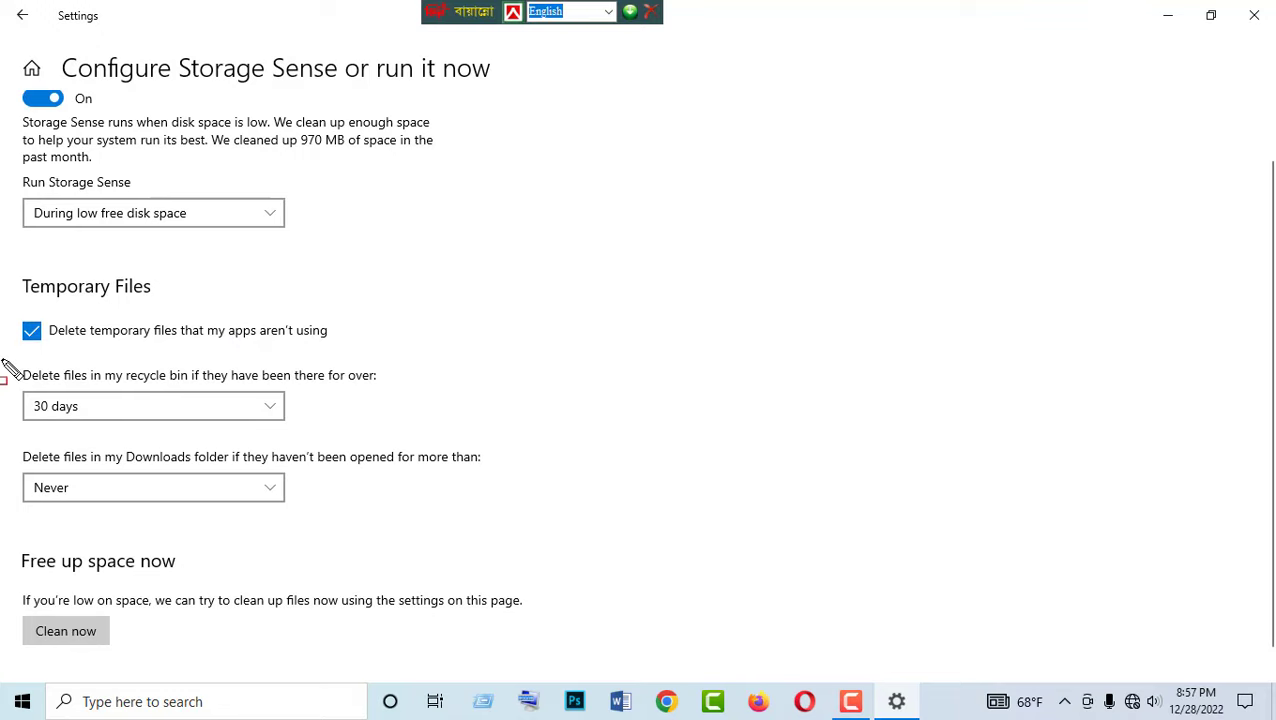
Step: Review the time options for deleting files from the recycle bin and close the list
{"action": "mouse_move", "coordinate": [2, 358]}
{"action": "left_mouse_down"}
{"action": "mouse_move", "coordinate": [105, 425]}
{"action": "mouse_move", "coordinate": [410, 438]}
{"action": "left_mouse_up"}
{"action": "key", "text": "Escape"}
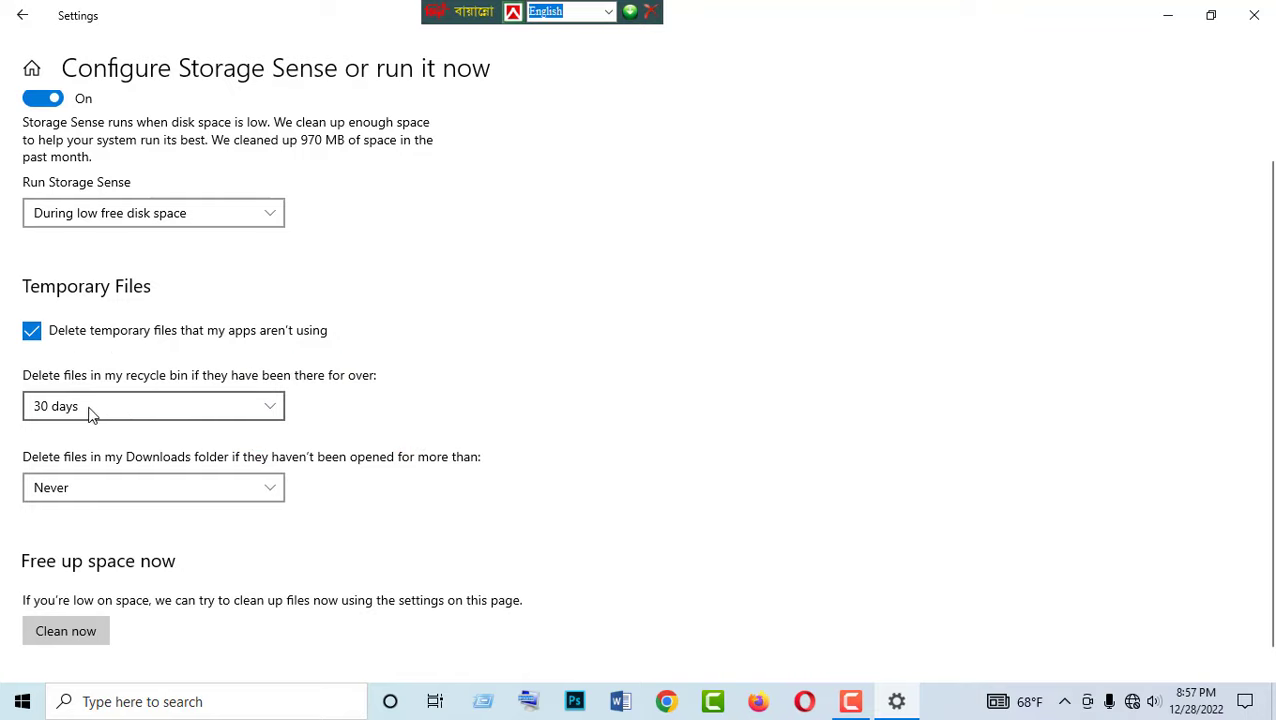
{"action": "left_click", "coordinate": [264, 410]}
{"action": "left_click", "coordinate": [383, 388]}
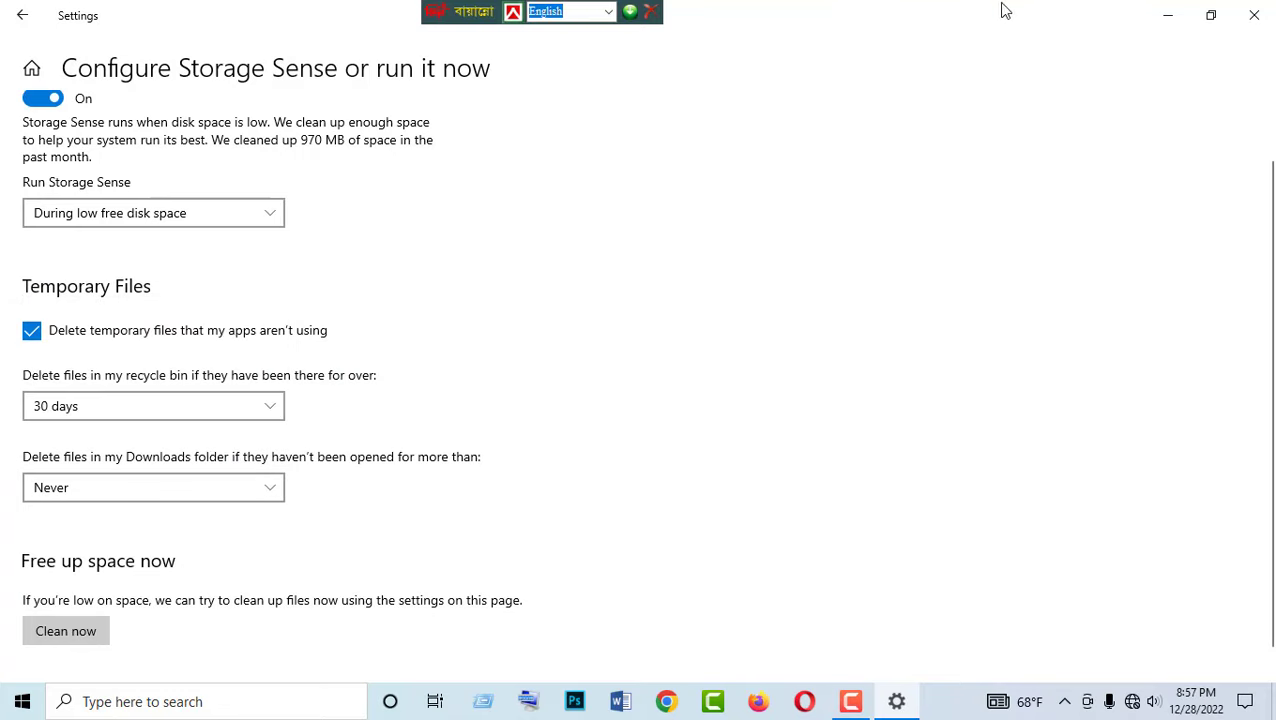
Step: Minimize Settings to look inside the Recycle Bin on the desktop, close it, and refresh the desktop
{"action": "left_click", "coordinate": [1166, 16]}
{"action": "right_click", "coordinate": [604, 205]}
{"action": "left_click", "coordinate": [639, 254]}
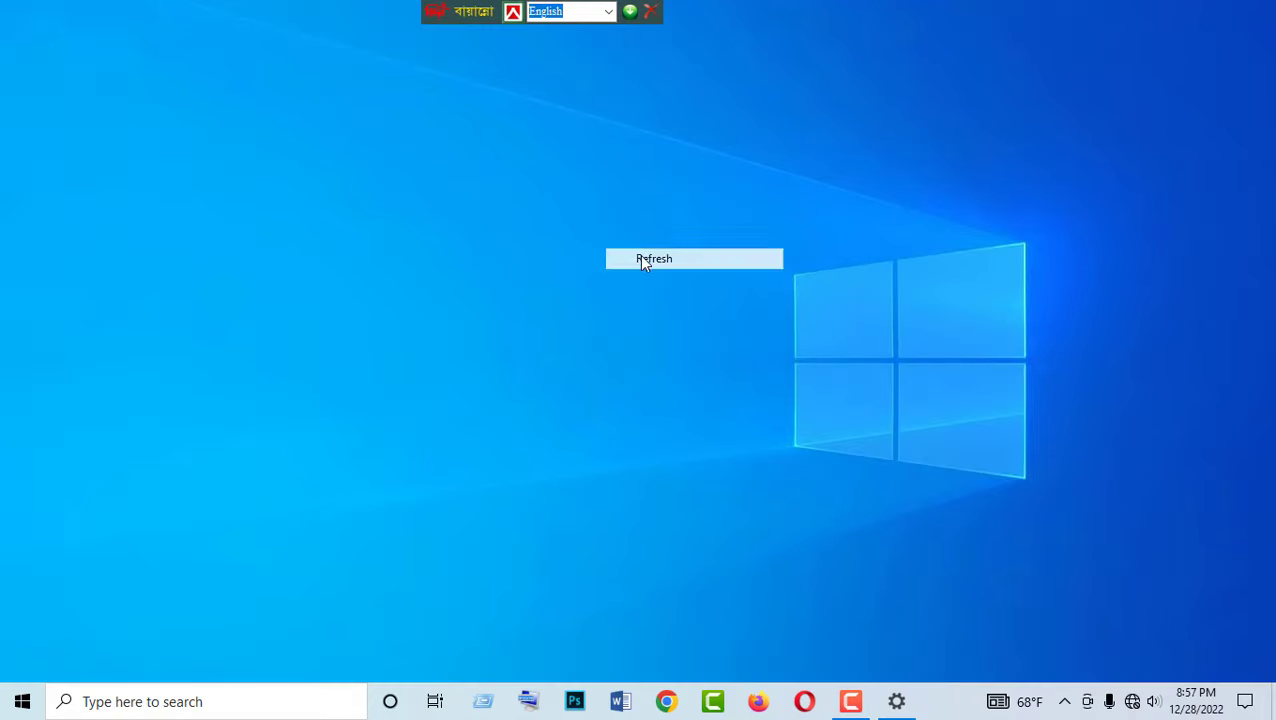
{"action": "double_click", "coordinate": [40, 157]}
{"action": "key", "text": "alt+F4"}
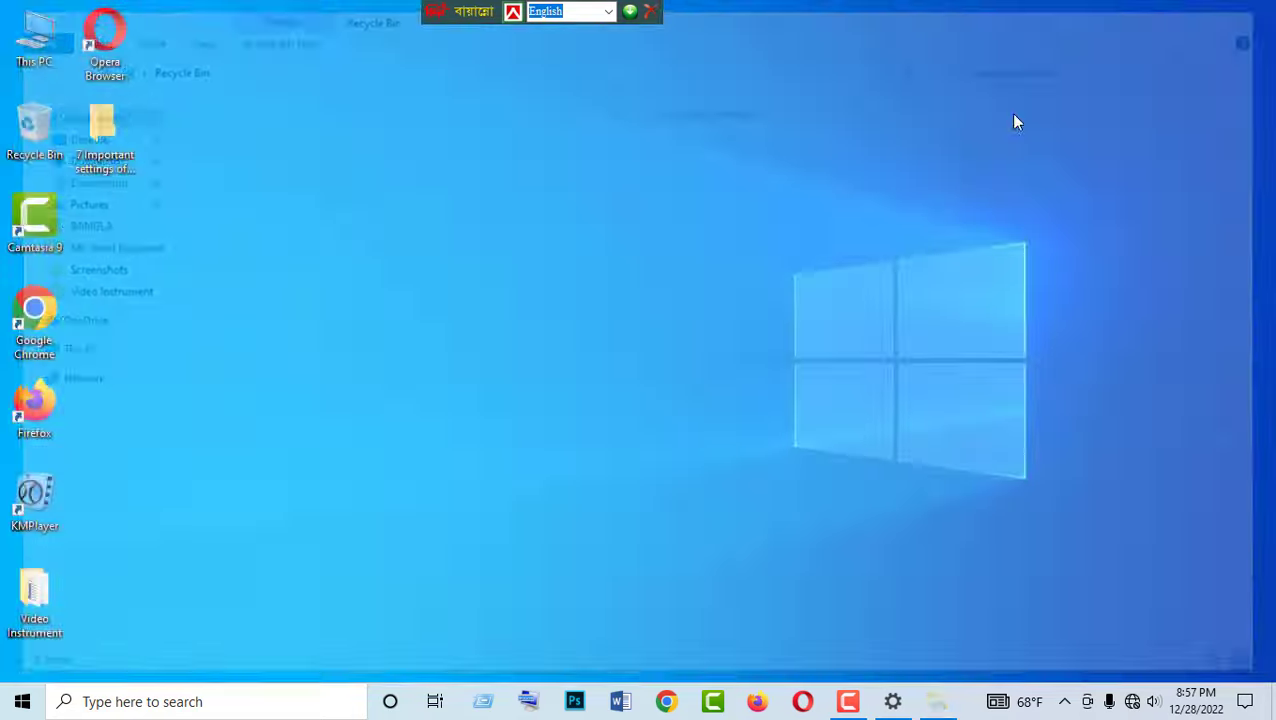
{"action": "right_click", "coordinate": [487, 181]}
{"action": "left_click", "coordinate": [524, 236]}
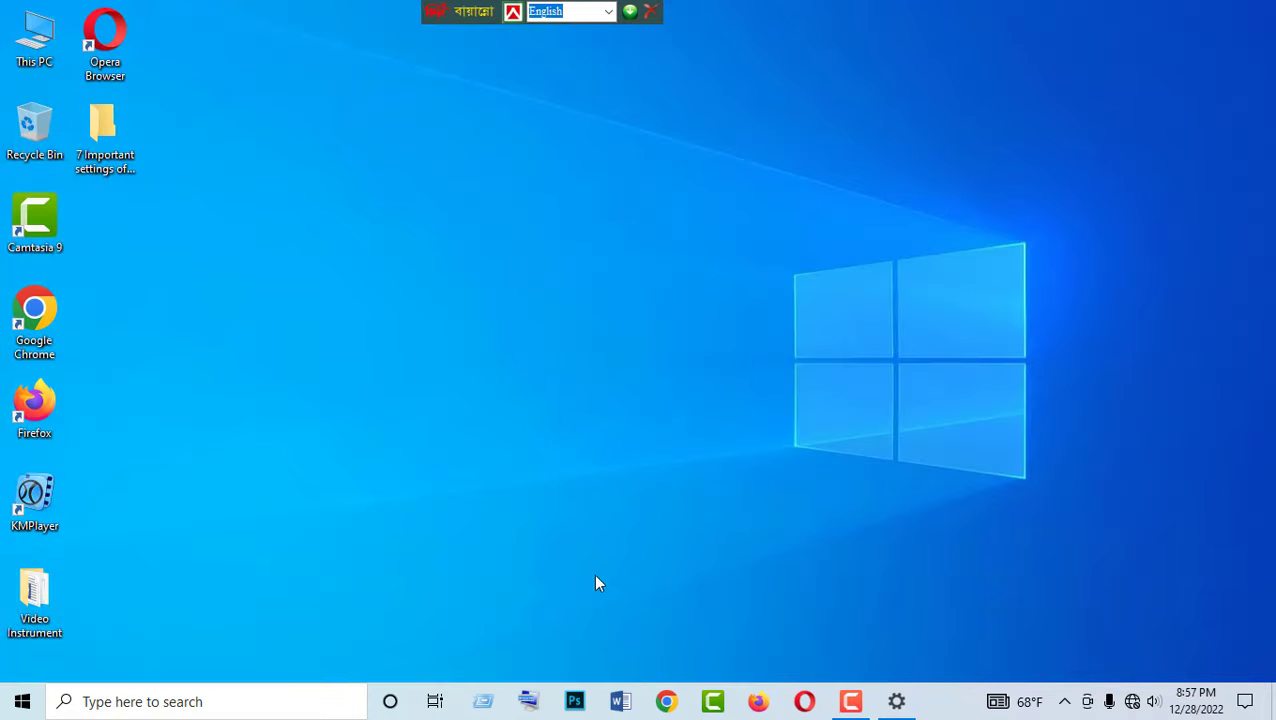
Step: Return to Settings and select 30 days for deleting files in the recycle bin
{"action": "left_click", "coordinate": [897, 701]}
{"action": "left_click", "coordinate": [69, 410]}
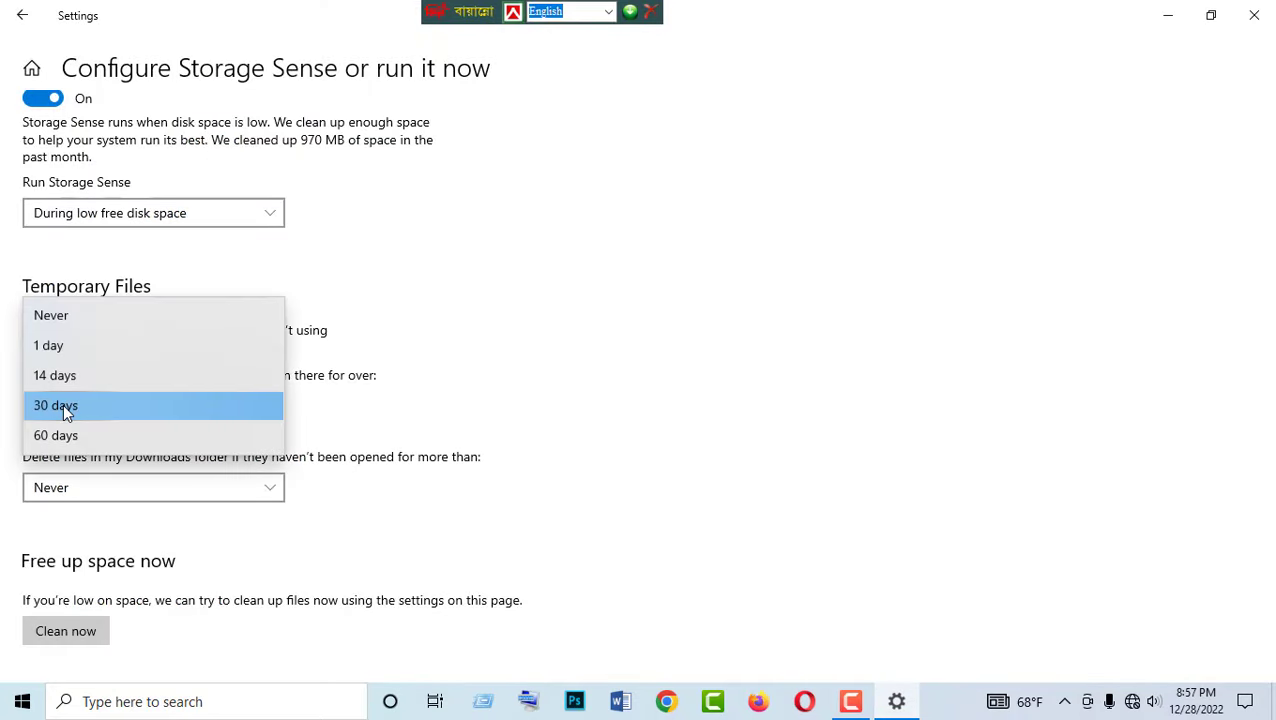
{"action": "left_click", "coordinate": [63, 404]}
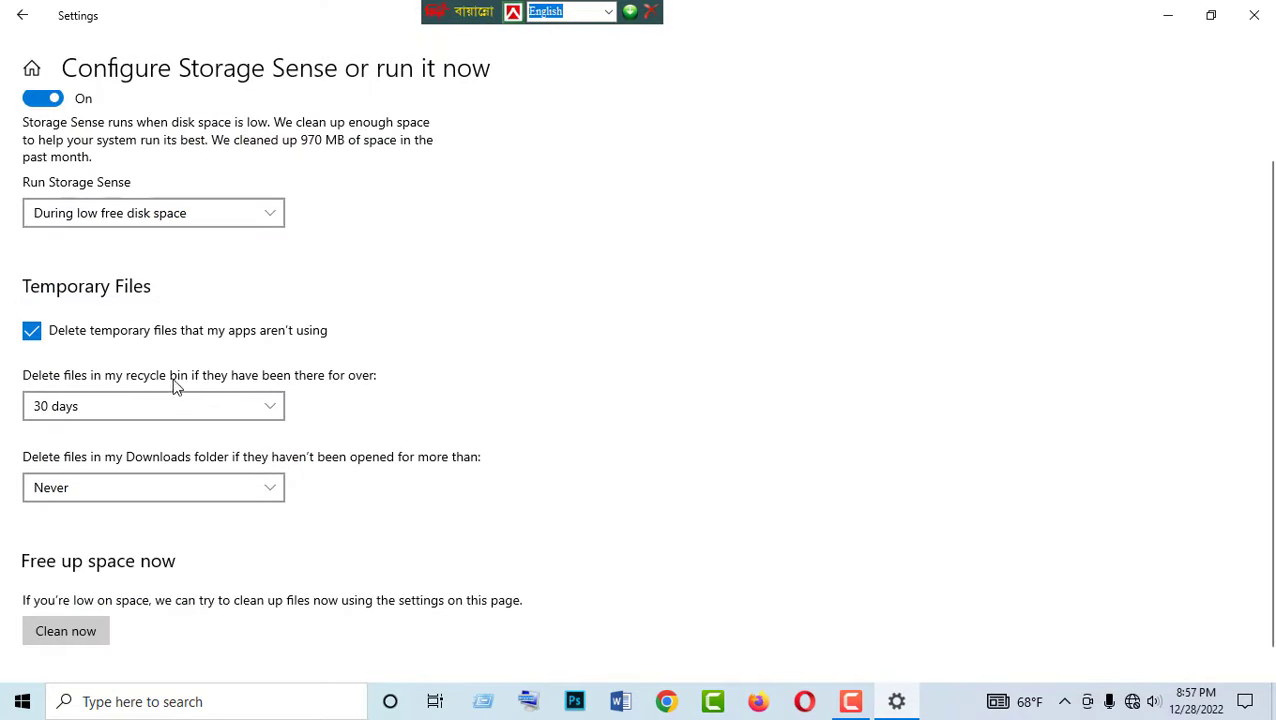
Step: Glance at the desktop's Recycle Bin, return to Settings, and set recycle bin files to be deleted after 14 days
{"action": "left_click", "coordinate": [1249, 10]}
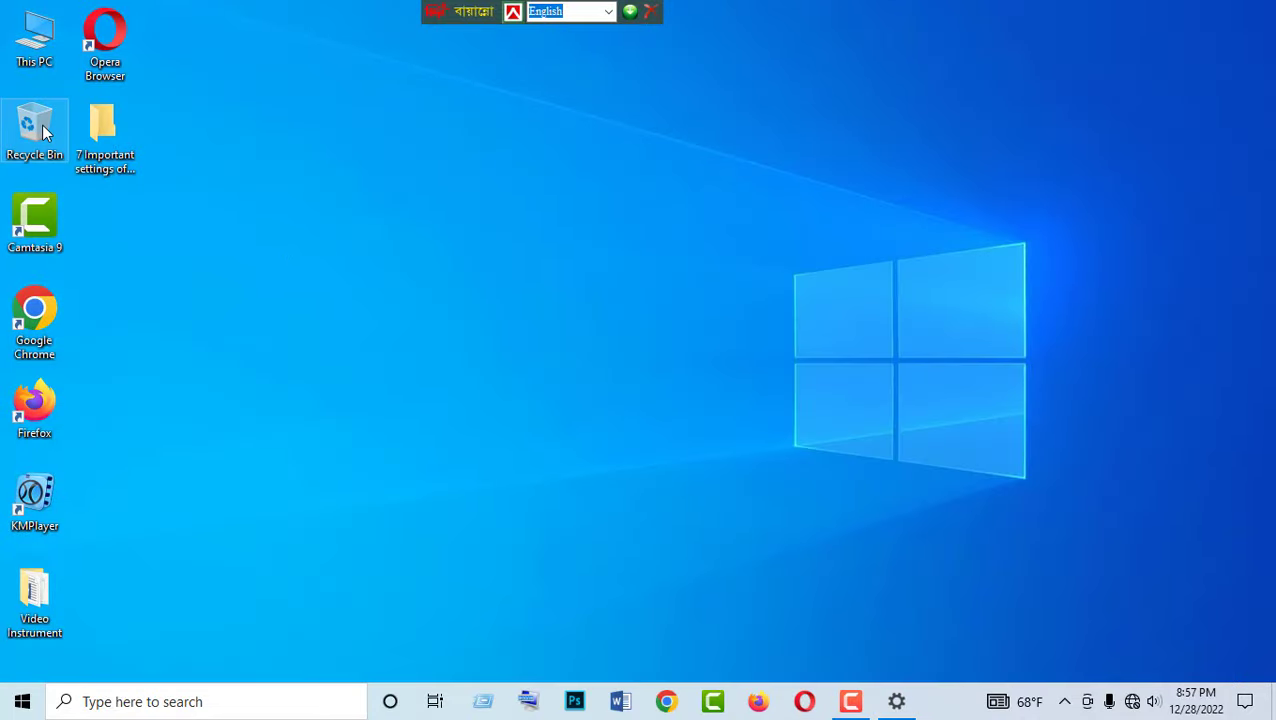
{"action": "left_click", "coordinate": [896, 701]}
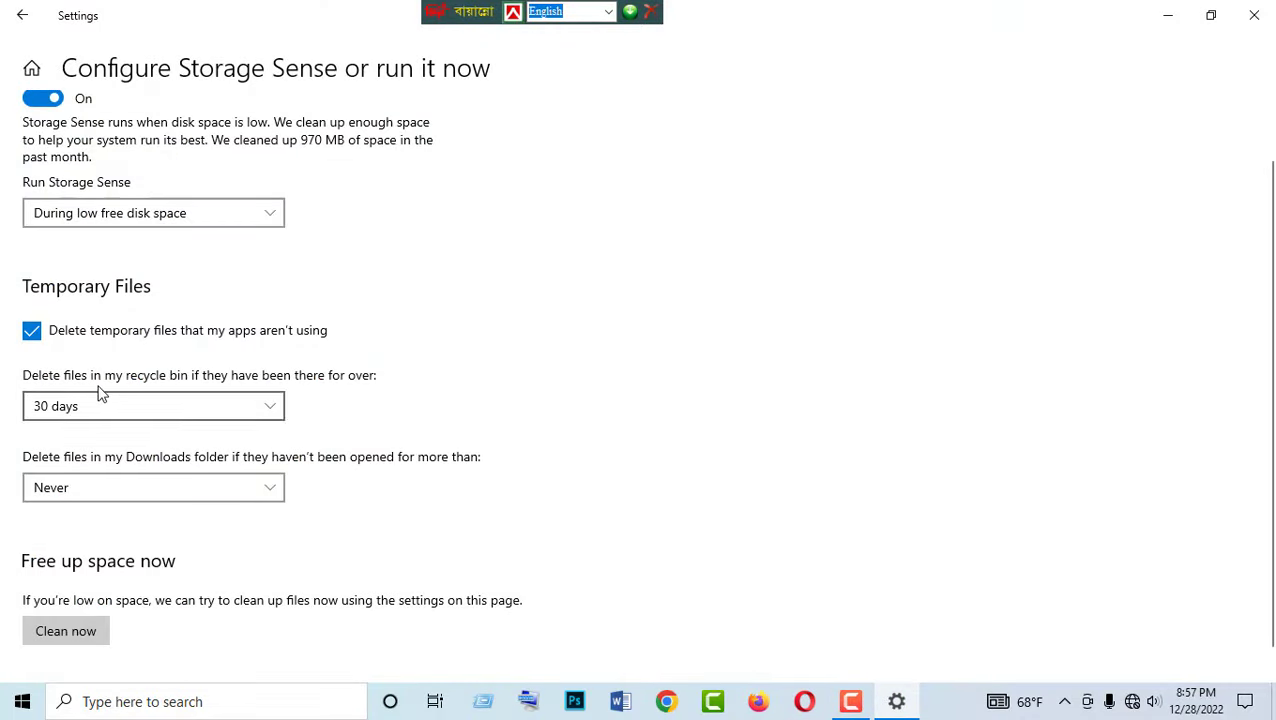
{"action": "left_click", "coordinate": [270, 406]}
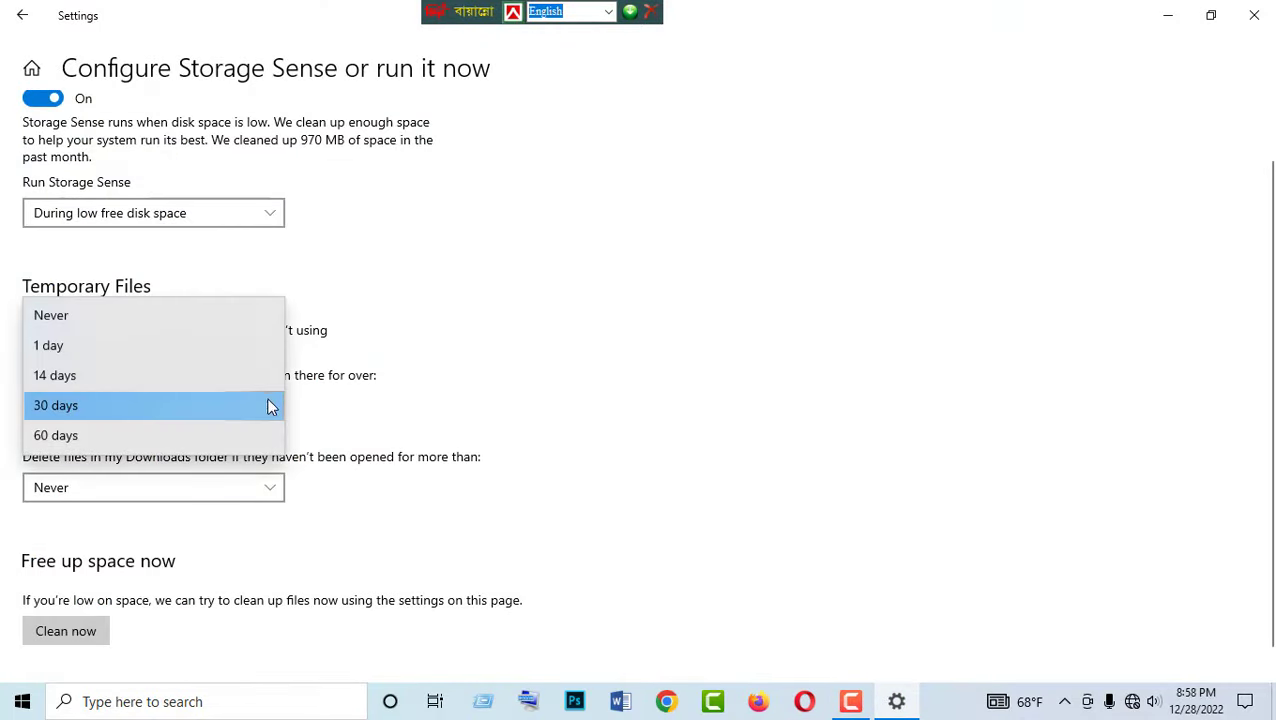
{"action": "left_click", "coordinate": [63, 376]}
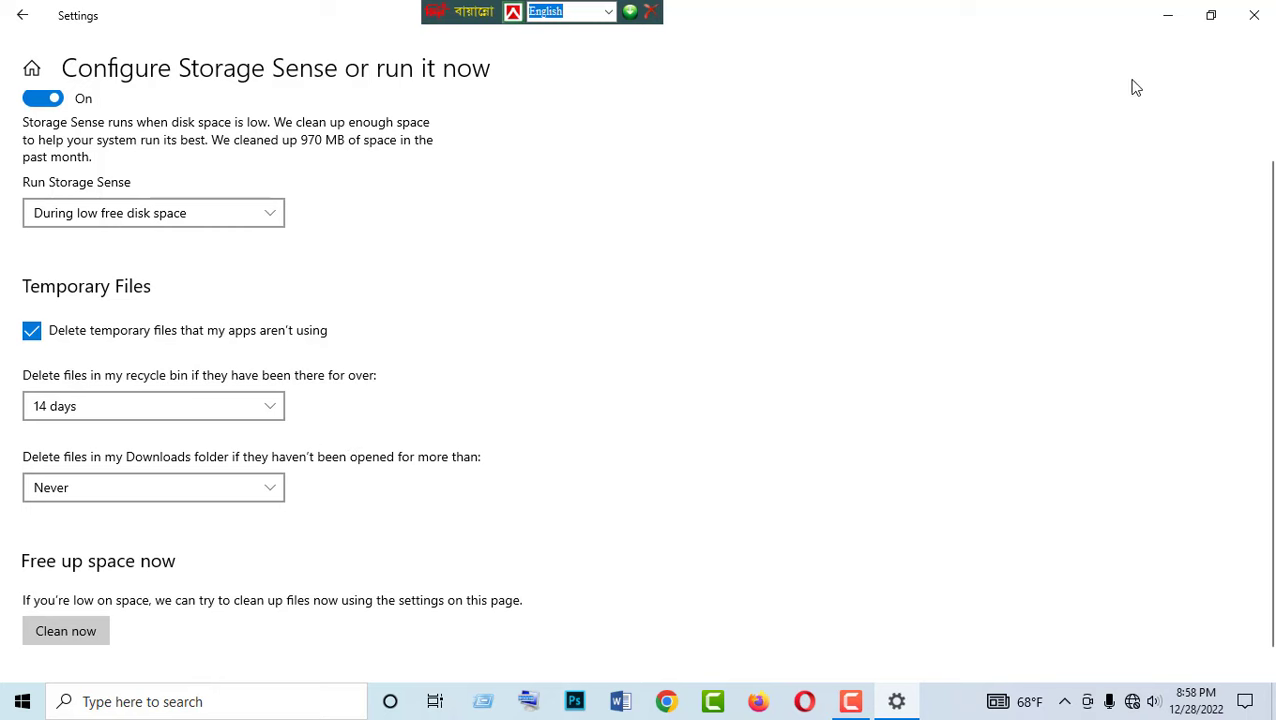
Step: Minimize Settings to locate the Downloads folder in This PC, close the window, and refresh the desktop
{"action": "left_click", "coordinate": [1168, 17]}
{"action": "right_click", "coordinate": [456, 190]}
{"action": "left_click", "coordinate": [501, 244]}
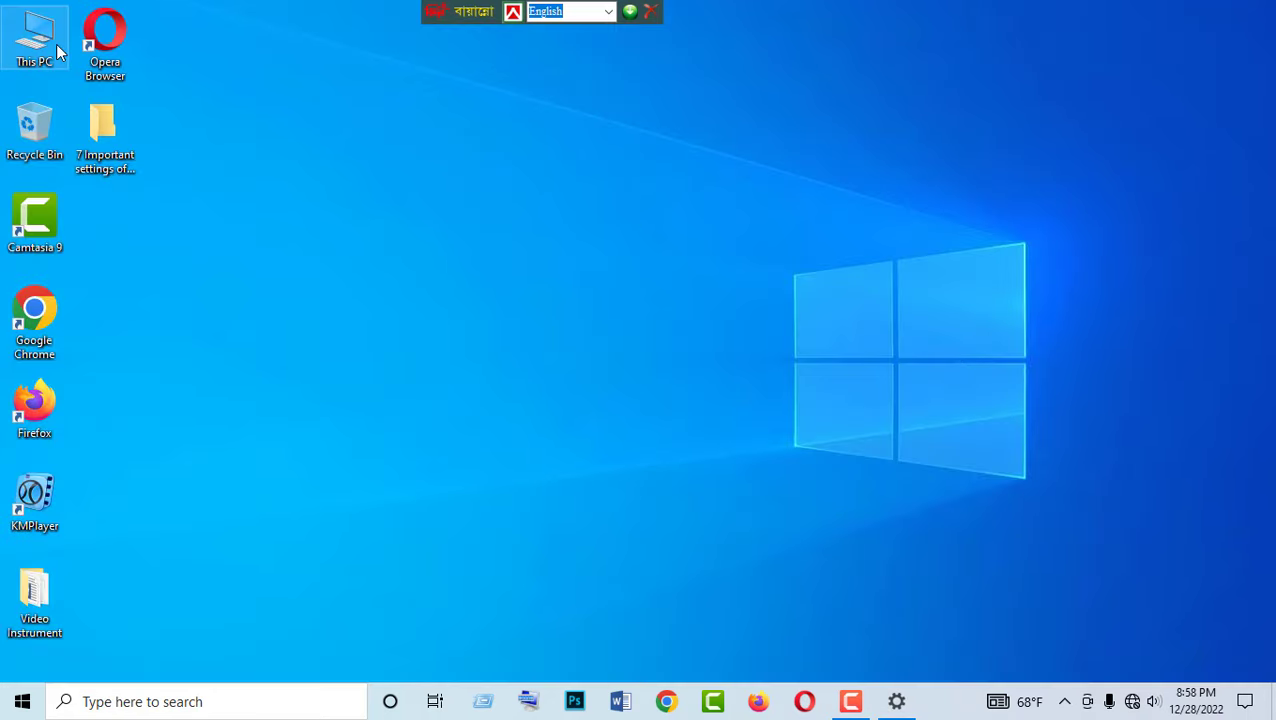
{"action": "double_click", "coordinate": [56, 44]}
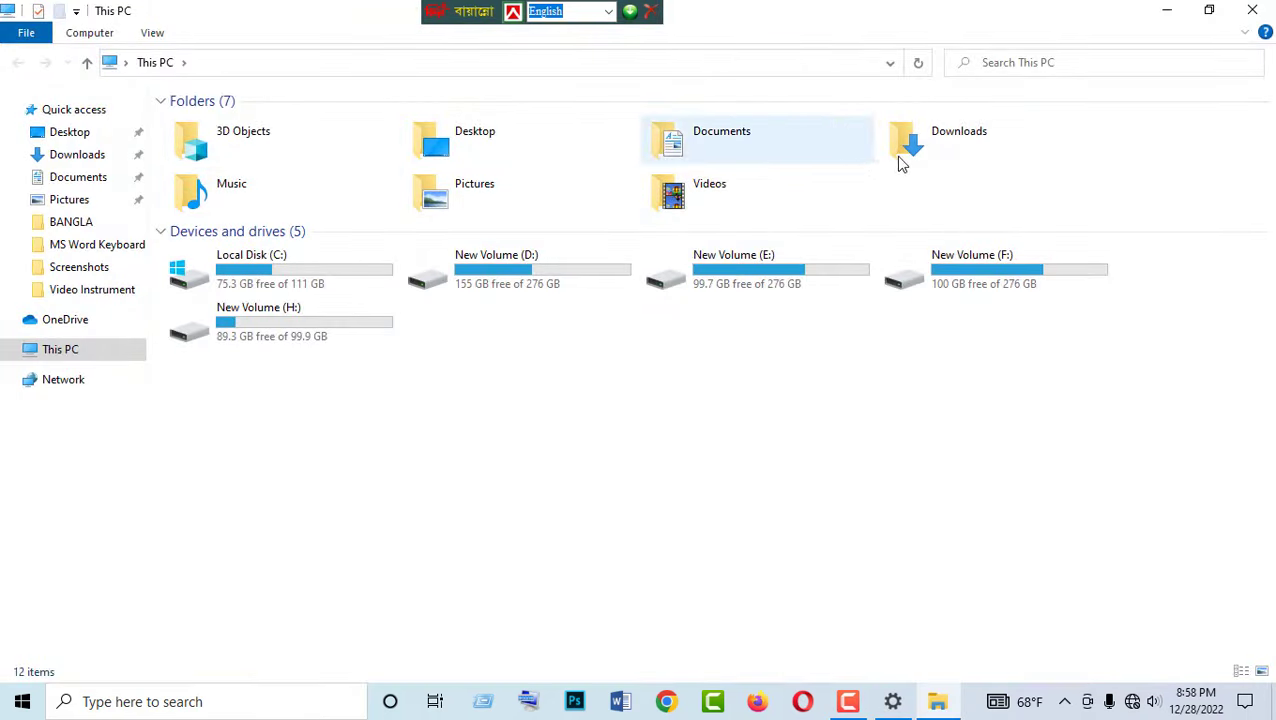
{"action": "left_click", "coordinate": [935, 162]}
{"action": "mouse_move", "coordinate": [877, 120]}
{"action": "left_mouse_down"}
{"action": "mouse_move", "coordinate": [991, 165]}
{"action": "mouse_move", "coordinate": [1142, 194]}
{"action": "left_mouse_up"}
{"action": "left_click", "coordinate": [1252, 10]}
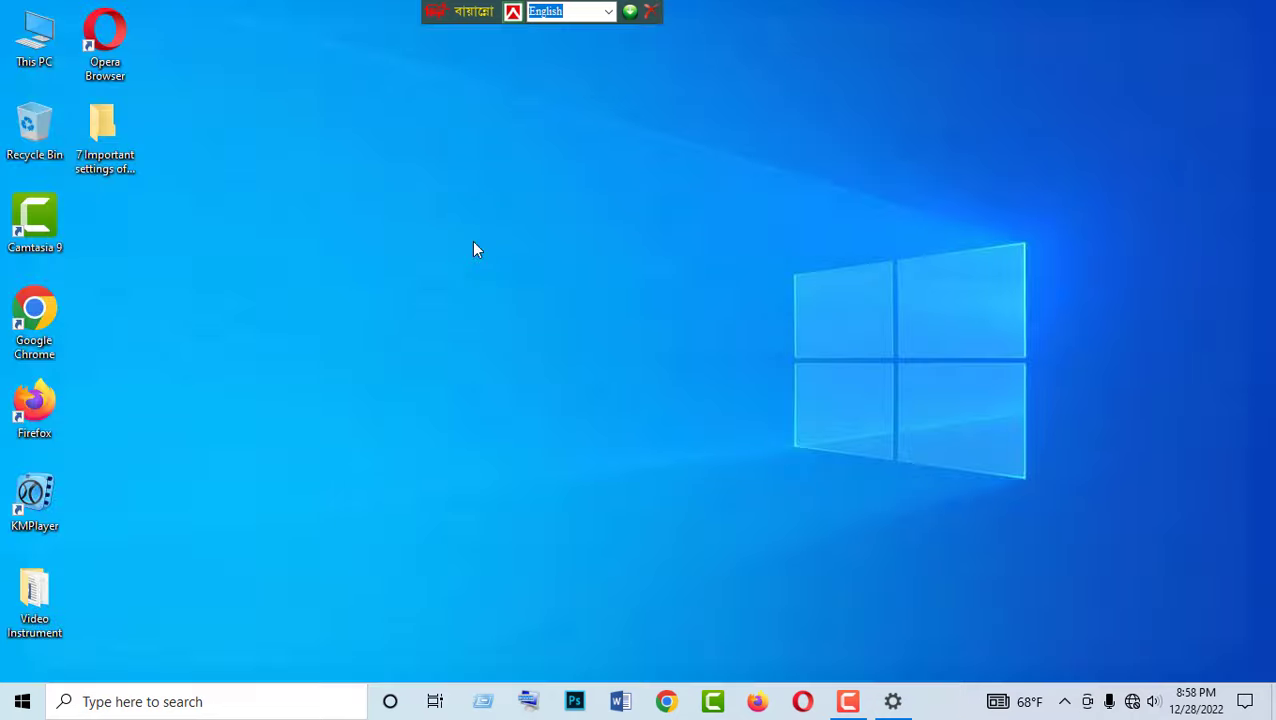
{"action": "right_click", "coordinate": [474, 244]}
{"action": "left_click", "coordinate": [484, 294]}
Step: Return to Settings and set unopened files in the Downloads folder to be deleted after 14 days
{"action": "left_click", "coordinate": [896, 702]}
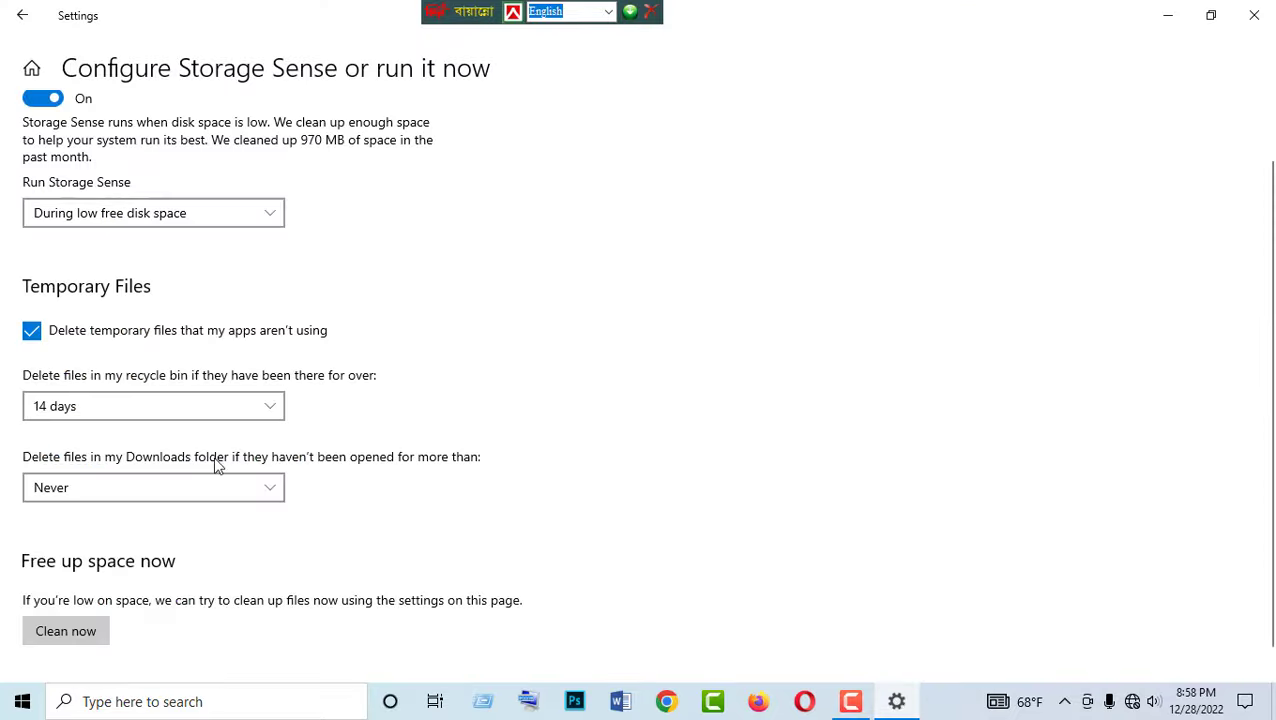
{"action": "left_click", "coordinate": [276, 490]}
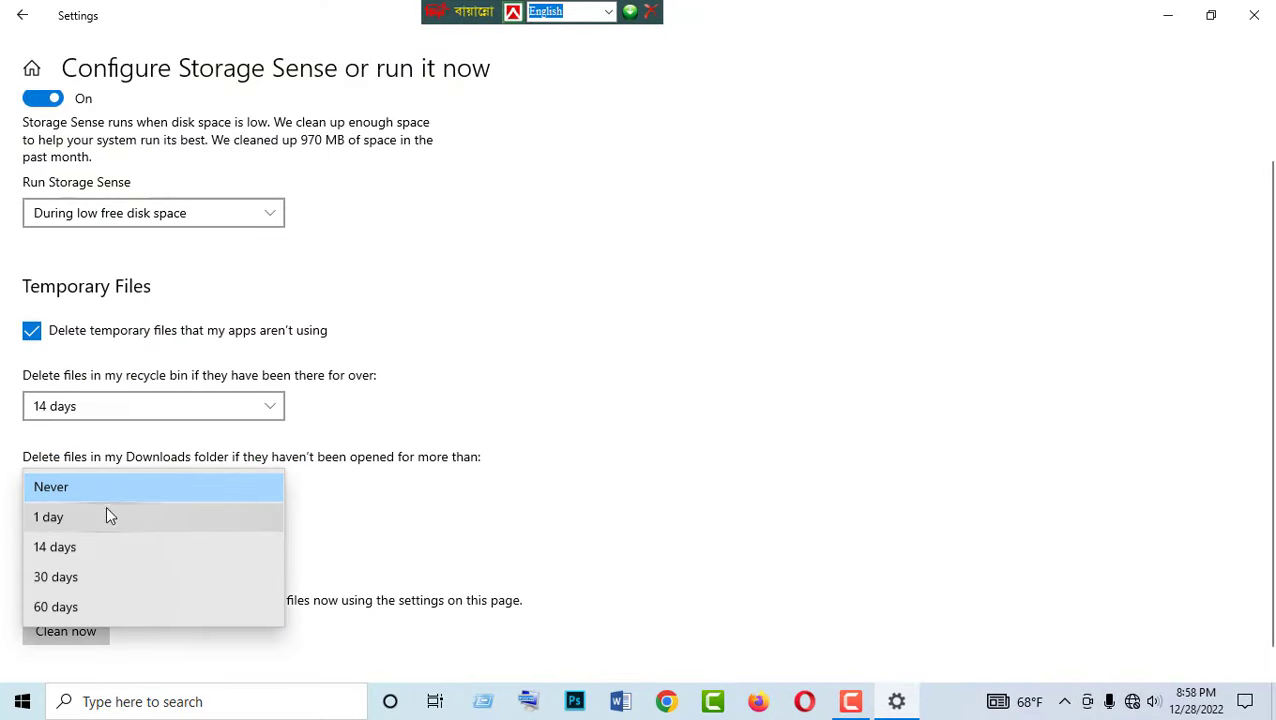
{"action": "left_click", "coordinate": [59, 549]}
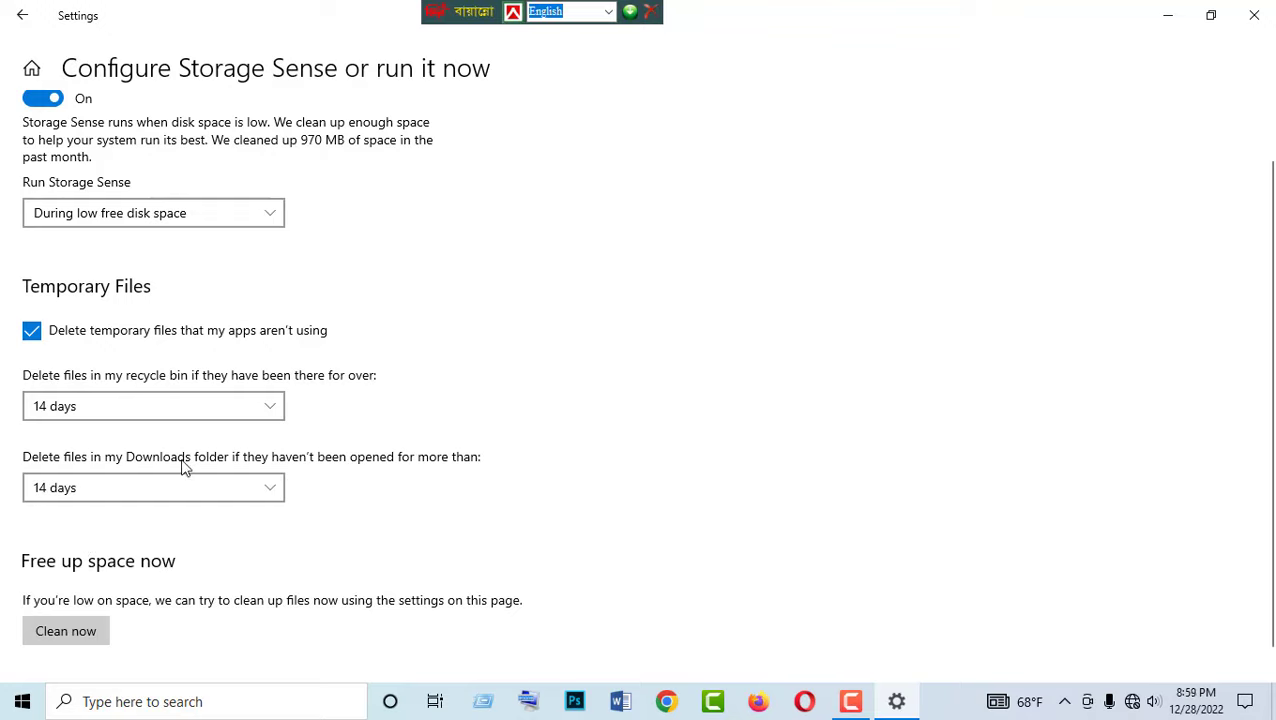
Step: Set Downloads folder files to never be deleted automatically, and run the Storage Sense cleanup now
{"action": "left_click", "coordinate": [270, 487]}
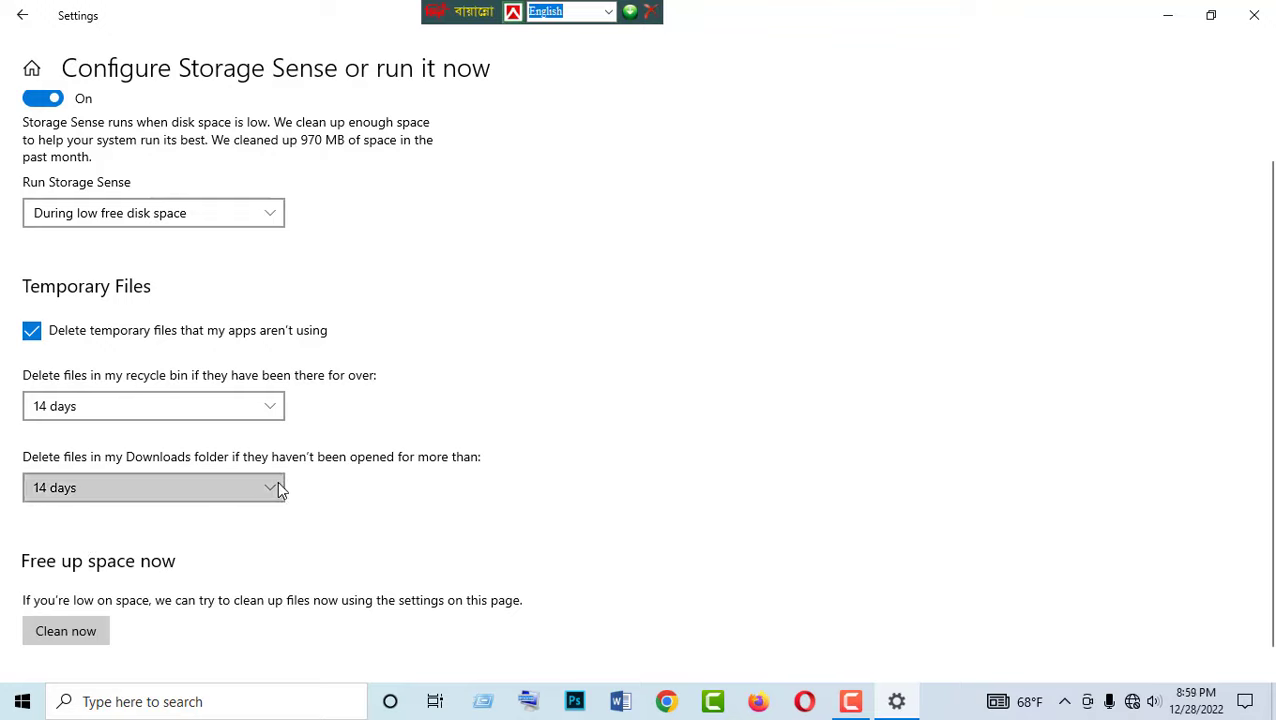
{"action": "left_click", "coordinate": [76, 431]}
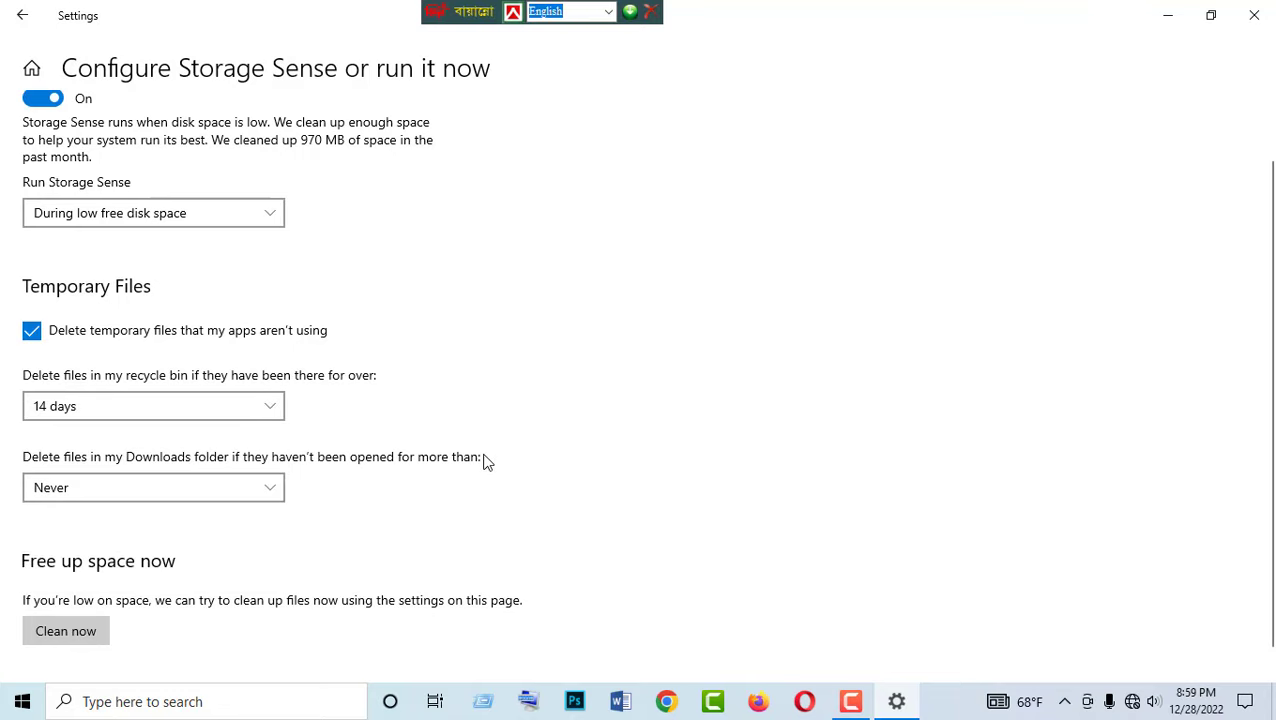
{"action": "scroll", "coordinate": [1265, 410], "scroll_direction": "down", "scroll_amount": 1}
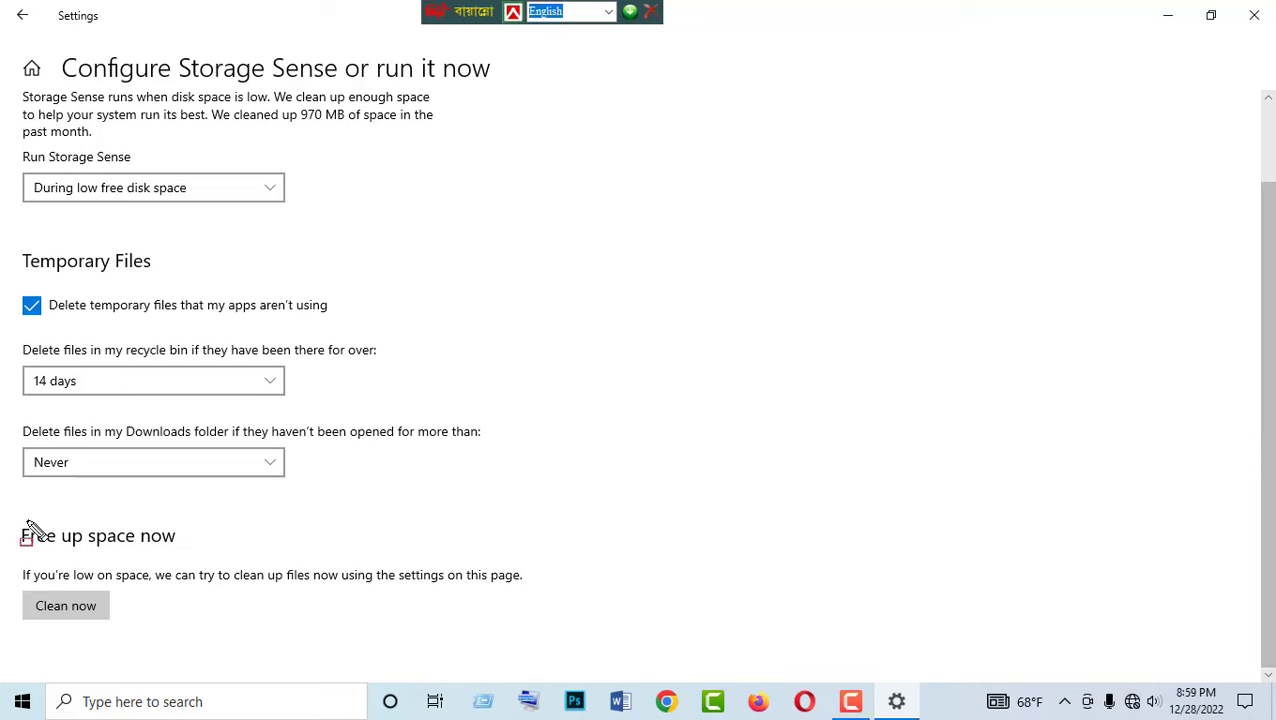
{"action": "mouse_move", "coordinate": [13, 517]}
{"action": "left_mouse_down"}
{"action": "mouse_move", "coordinate": [38, 562]}
{"action": "mouse_move", "coordinate": [236, 633]}
{"action": "mouse_move", "coordinate": [566, 634]}
{"action": "left_mouse_up"}
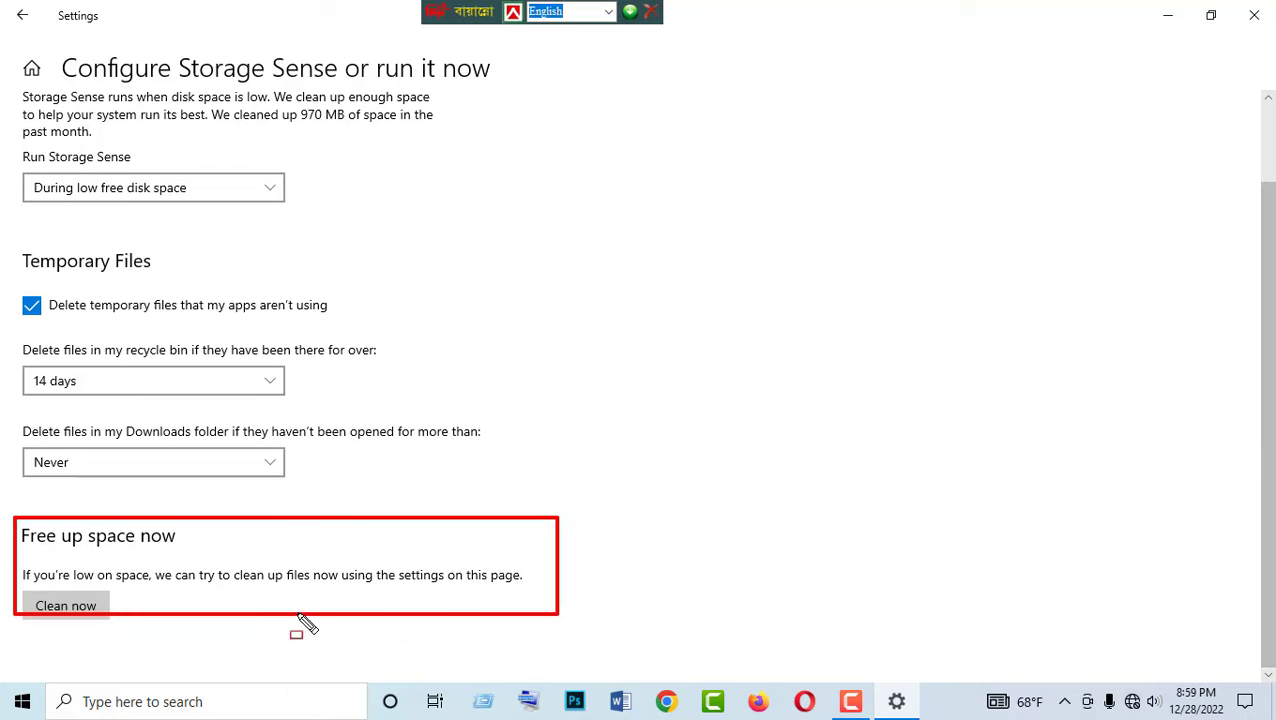
{"action": "key", "text": "Escape"}
{"action": "left_click", "coordinate": [76, 607]}
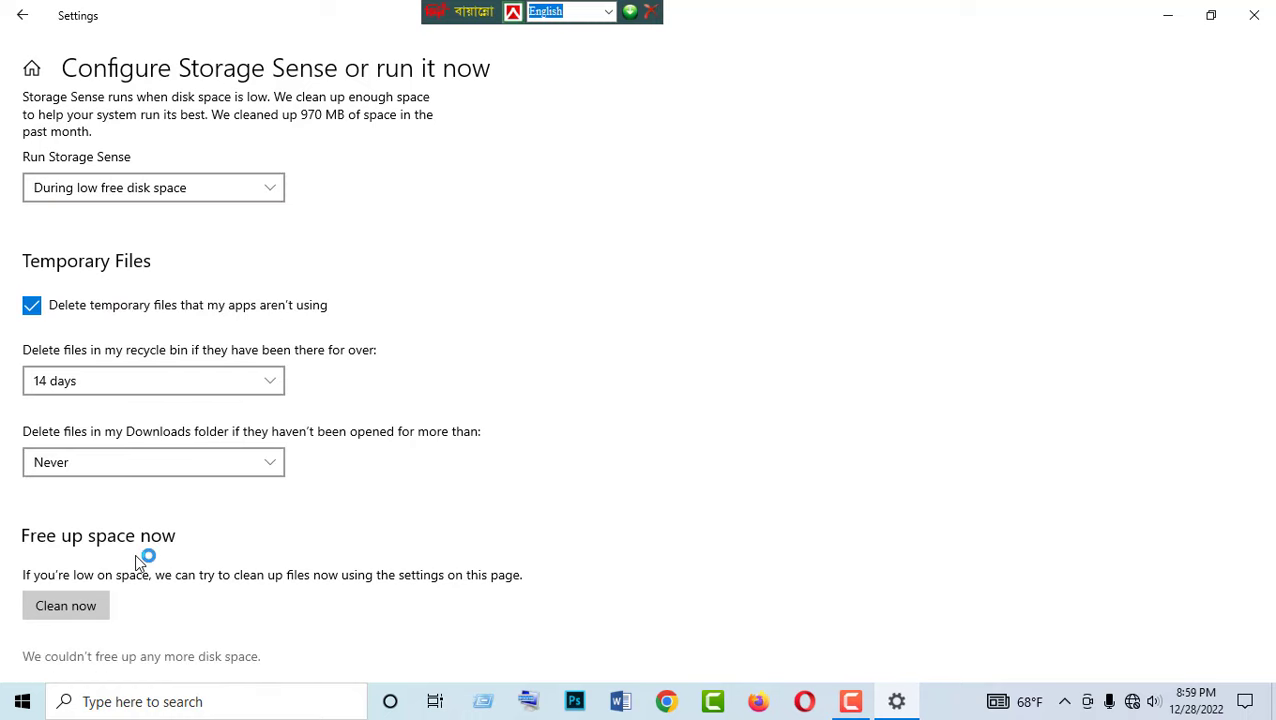
Step: Go back to the Storage page and show more categories of usage for Local Disk (C:)
{"action": "scroll", "coordinate": [110, 300], "scroll_direction": "up", "scroll_amount": 1}
{"action": "left_click", "coordinate": [22, 17]}
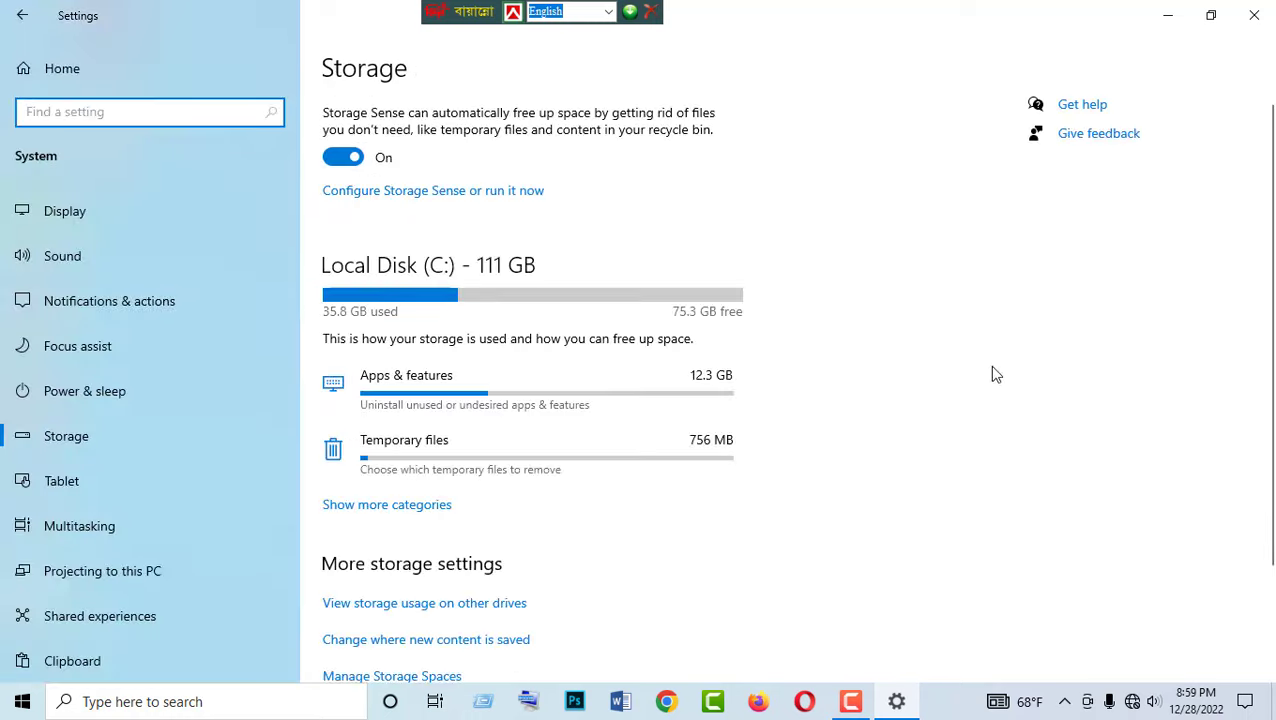
{"action": "scroll", "coordinate": [413, 385], "scroll_direction": "down", "scroll_amount": 2}
{"action": "left_click", "coordinate": [408, 380]}
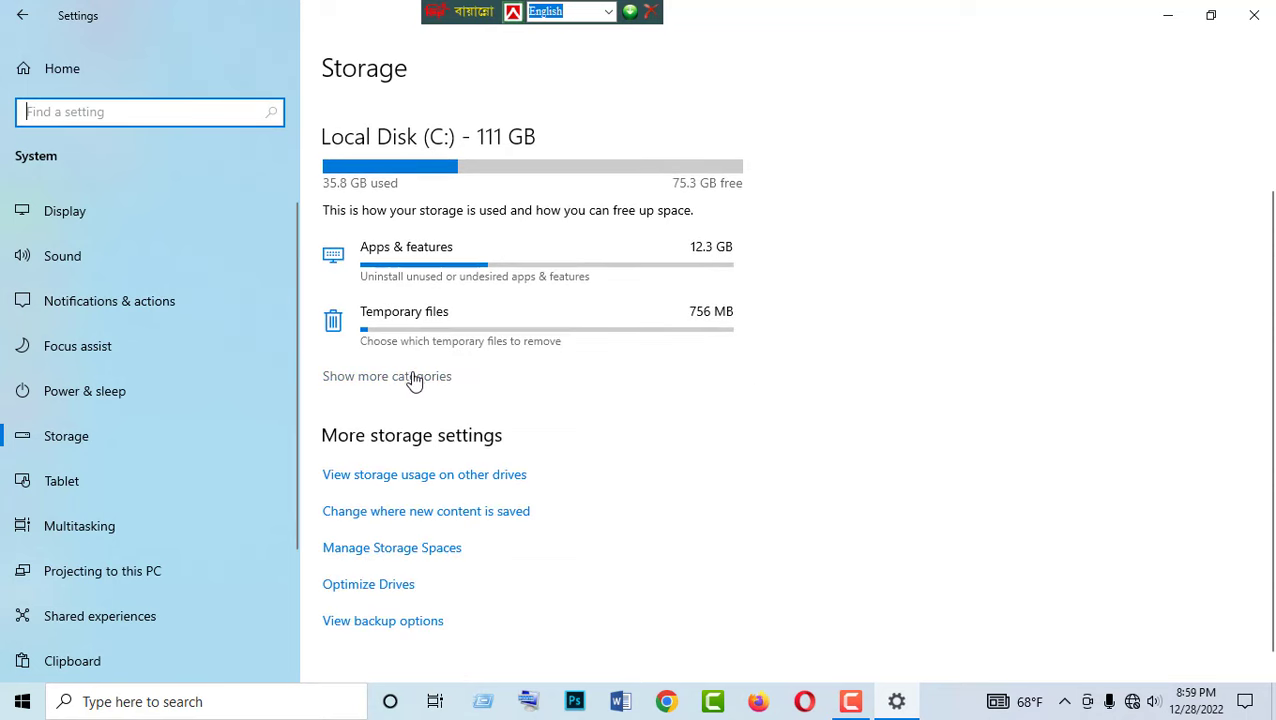
{"action": "scroll", "coordinate": [1266, 340], "scroll_direction": "down", "scroll_amount": 6}
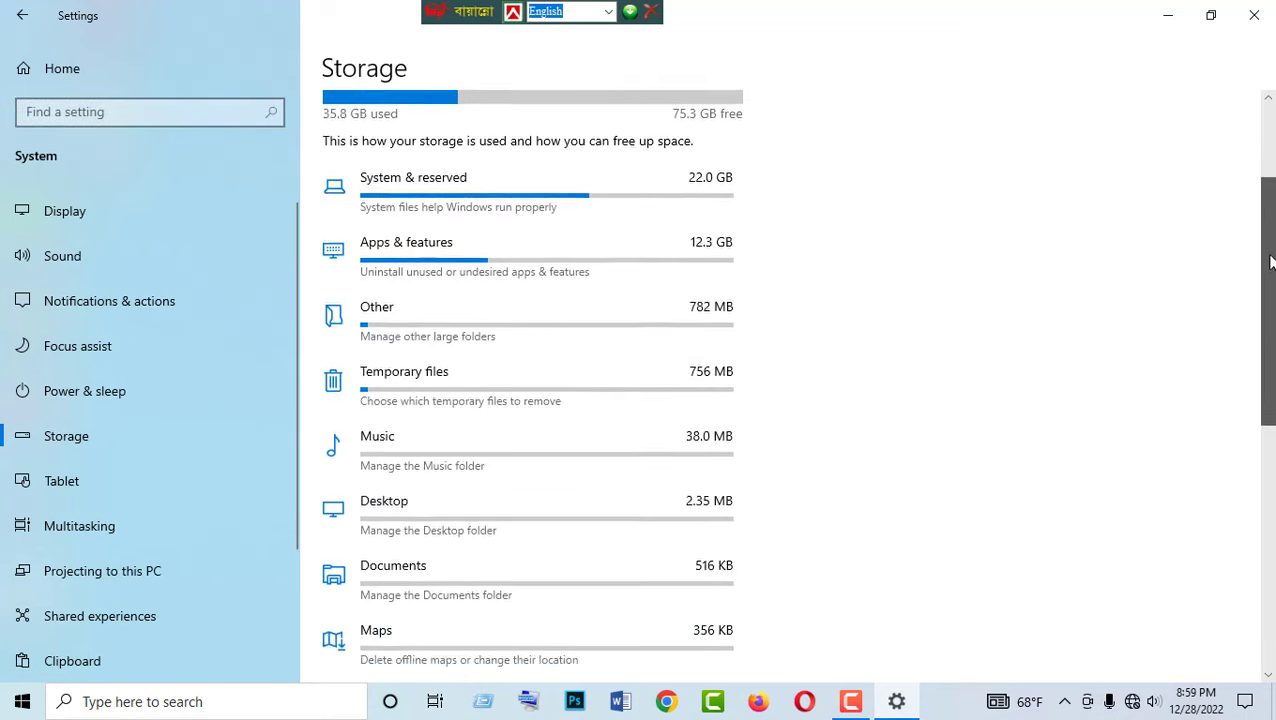
{"action": "left_click_drag", "start_coordinate": [1266, 365], "coordinate": [1266, 190]}
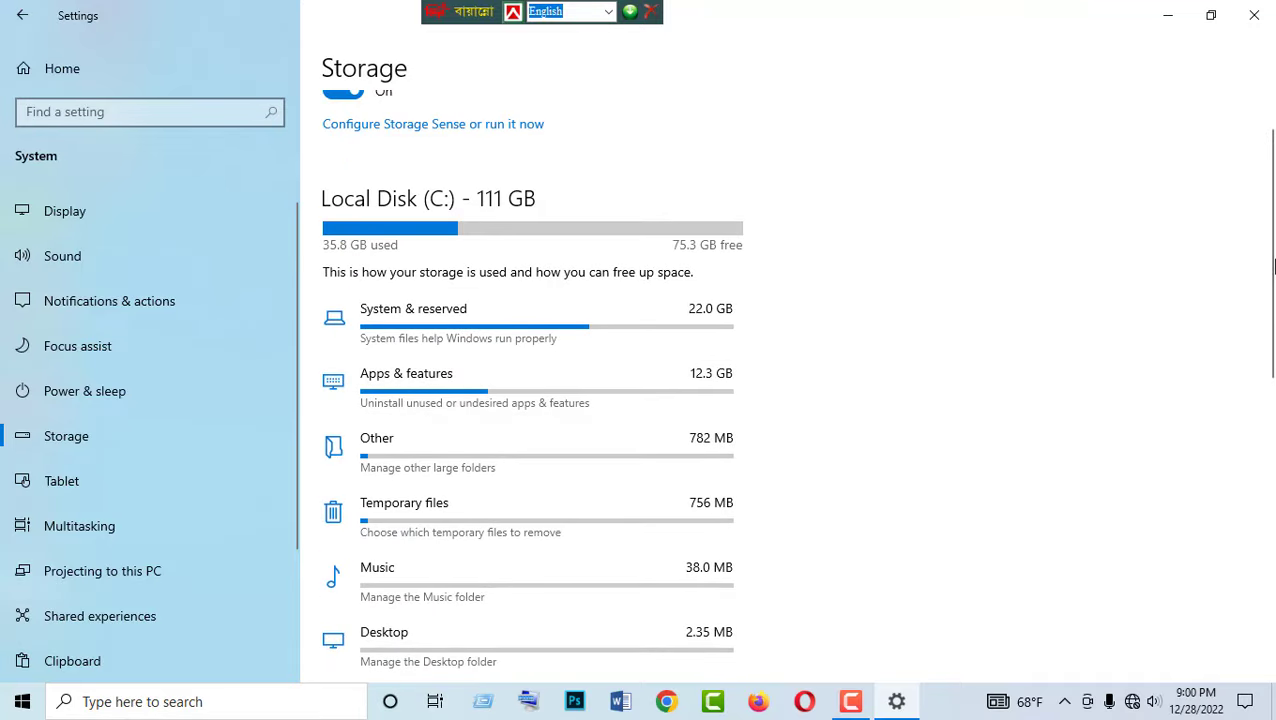
Step: Remove the selected Microsoft Defender Antivirus and Thumbnails temporary files, and go back to the Storage page
{"action": "scroll", "coordinate": [604, 362], "scroll_direction": "down", "scroll_amount": 2}
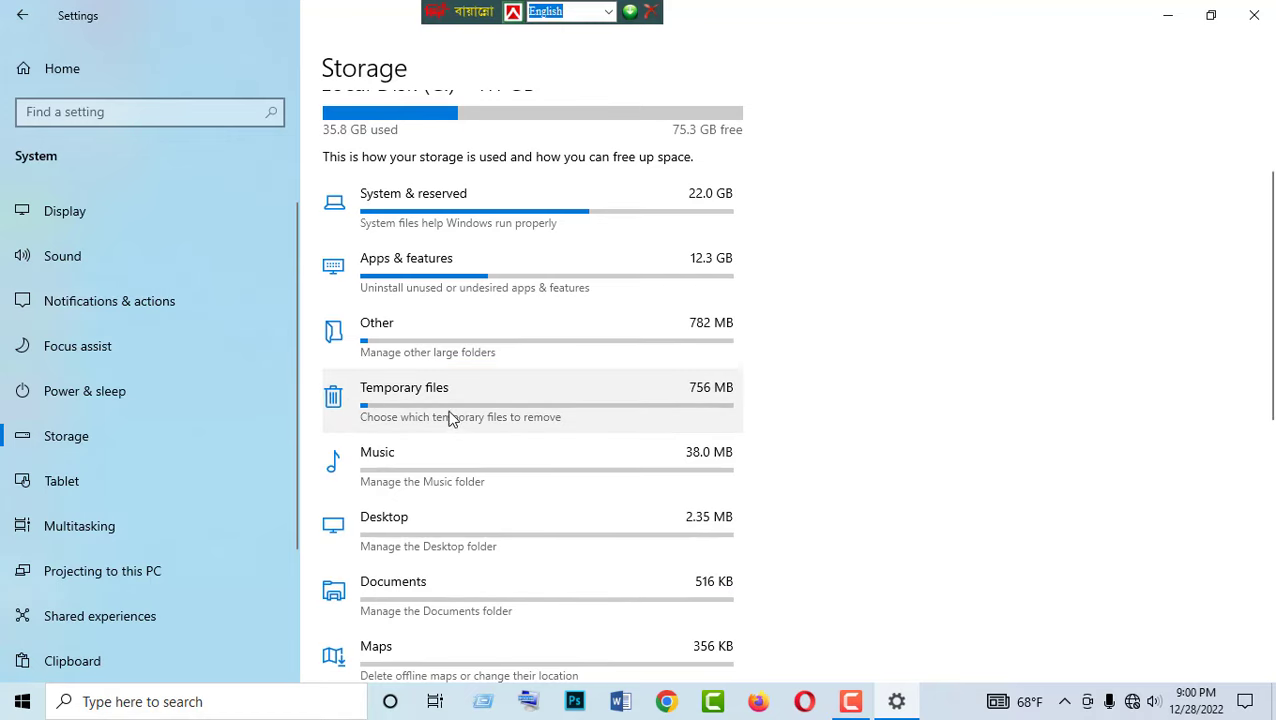
{"action": "left_click", "coordinate": [417, 402]}
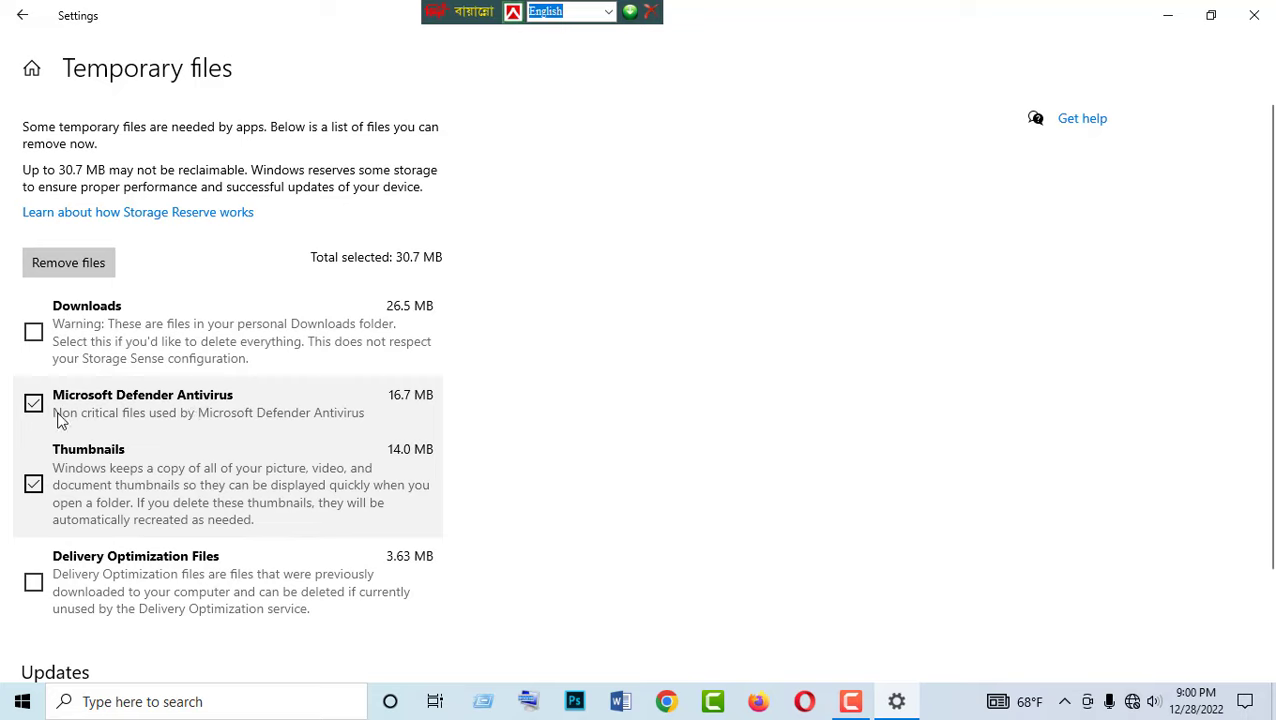
{"action": "left_click", "coordinate": [83, 266]}
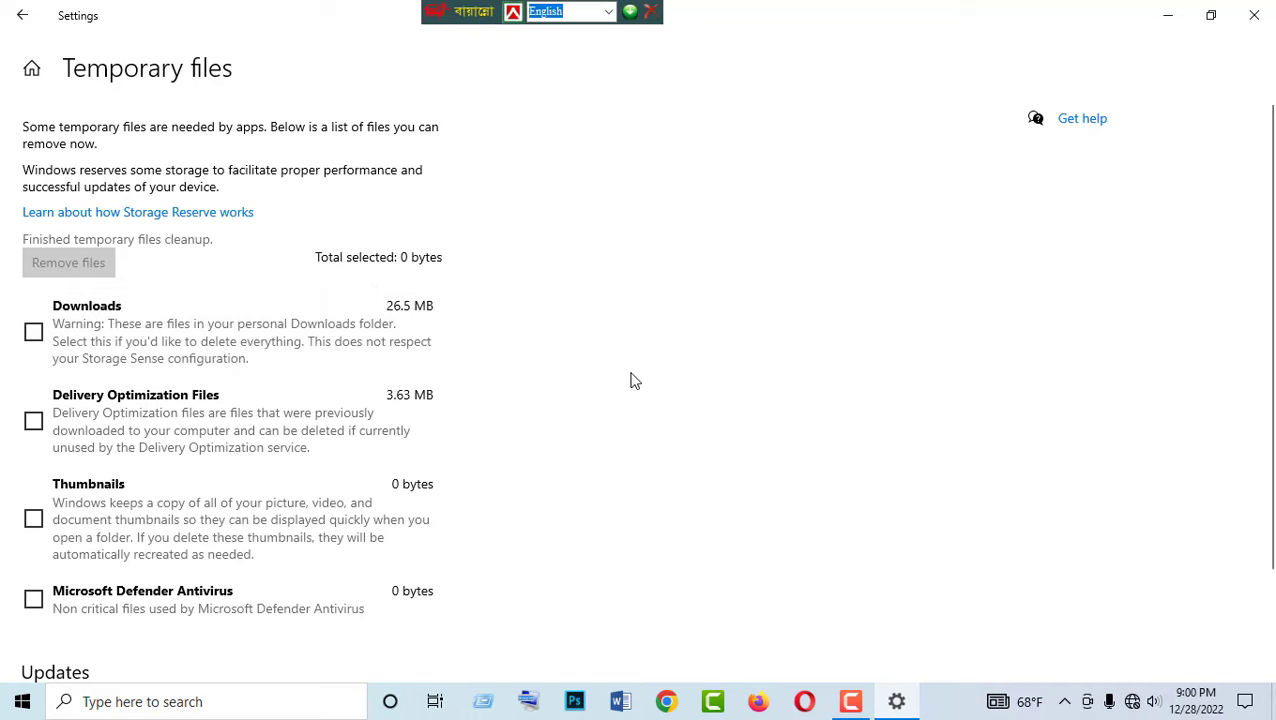
{"action": "left_click", "coordinate": [22, 15]}
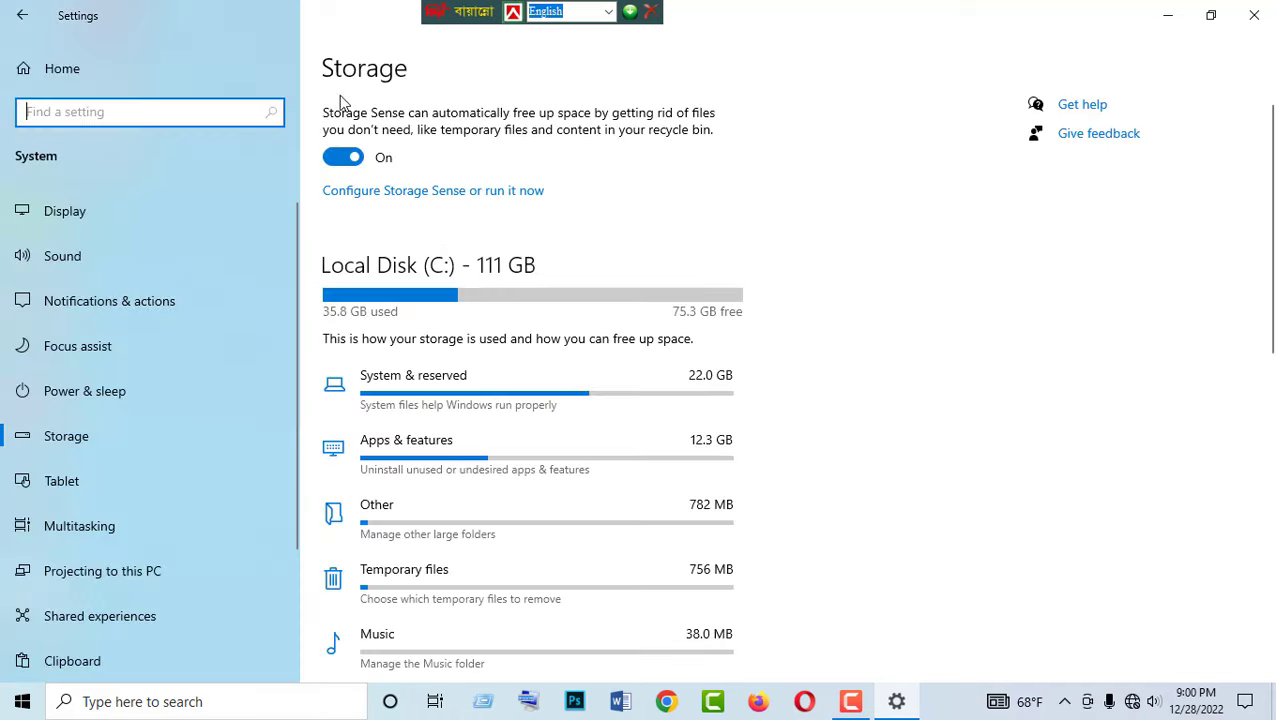
{"action": "mouse_move", "coordinate": [308, 44]}
{"action": "left_mouse_down"}
{"action": "mouse_move", "coordinate": [540, 207]}
{"action": "mouse_move", "coordinate": [792, 213]}
{"action": "left_mouse_up"}
{"action": "key", "text": "Escape"}
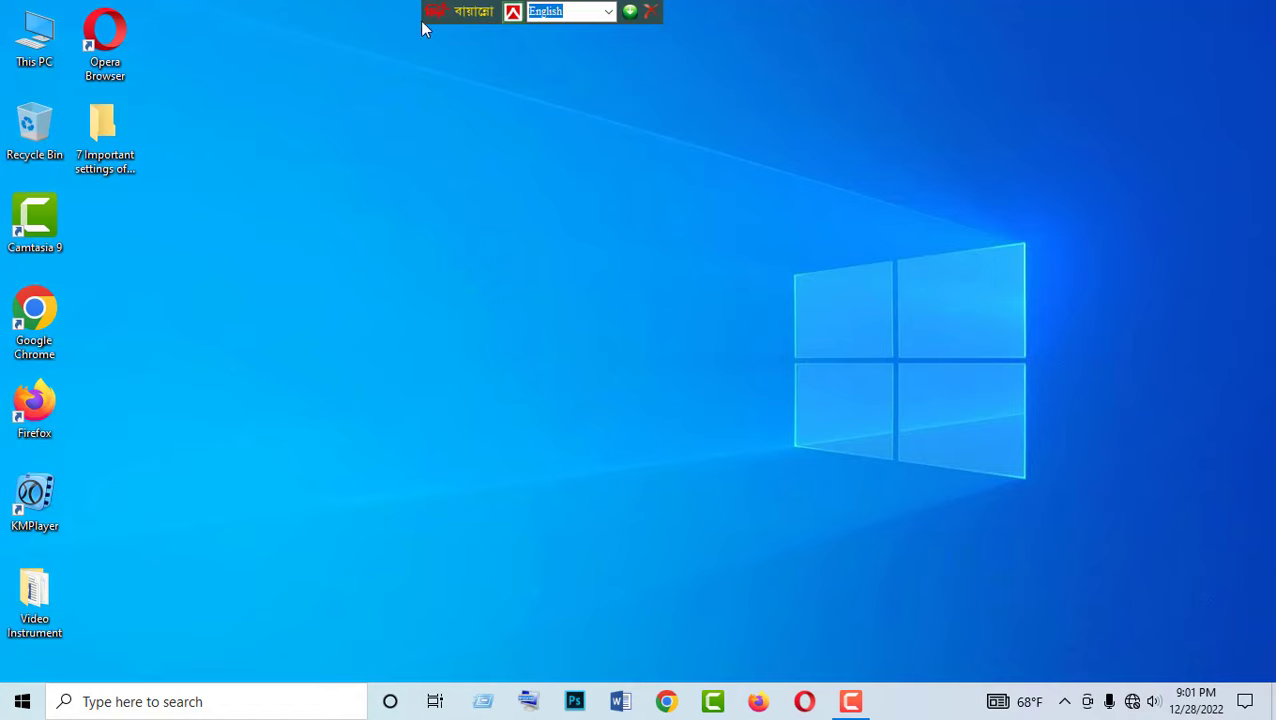
Step: Open Windows Settings and go to the Startup page of the Apps settings
{"action": "mouse_move", "coordinate": [396, 2]}
{"action": "left_mouse_down"}
{"action": "mouse_move", "coordinate": [513, 30]}
{"action": "mouse_move", "coordinate": [694, 34]}
{"action": "left_mouse_up"}
{"action": "key", "text": "Escape"}
{"action": "left_click", "coordinate": [24, 703]}
{"action": "left_click", "coordinate": [24, 617]}
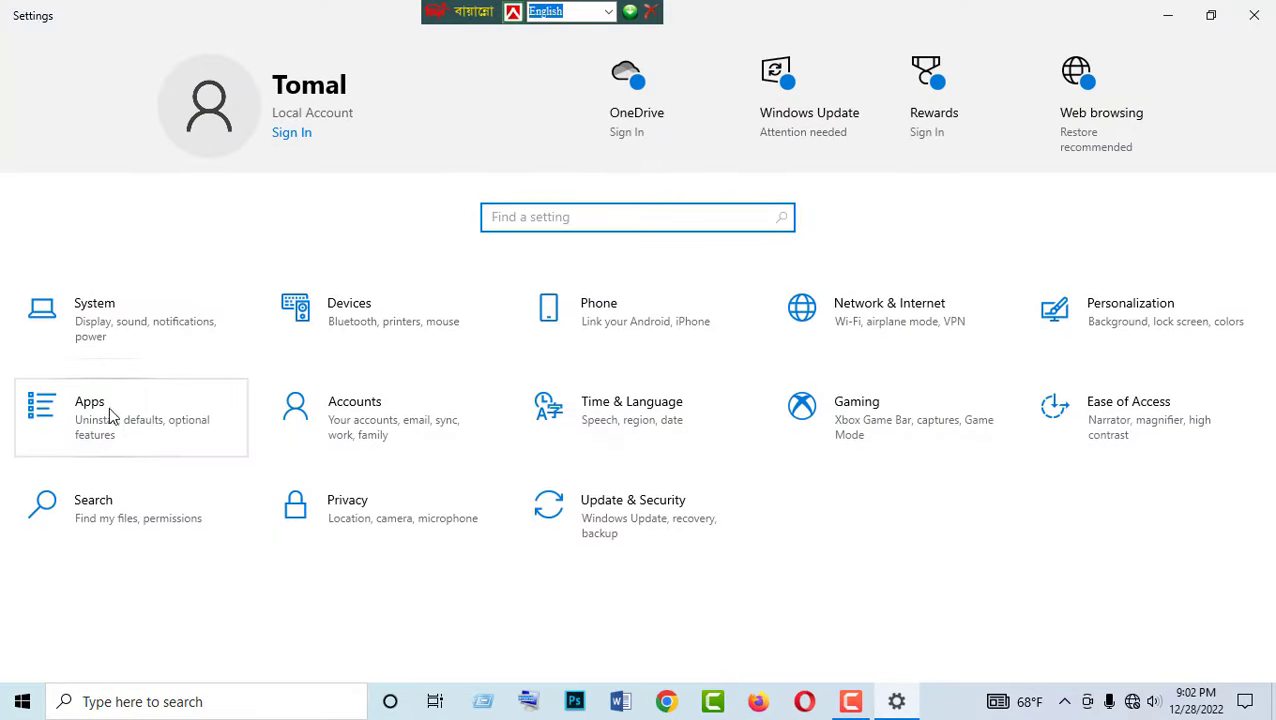
{"action": "left_click", "coordinate": [80, 408]}
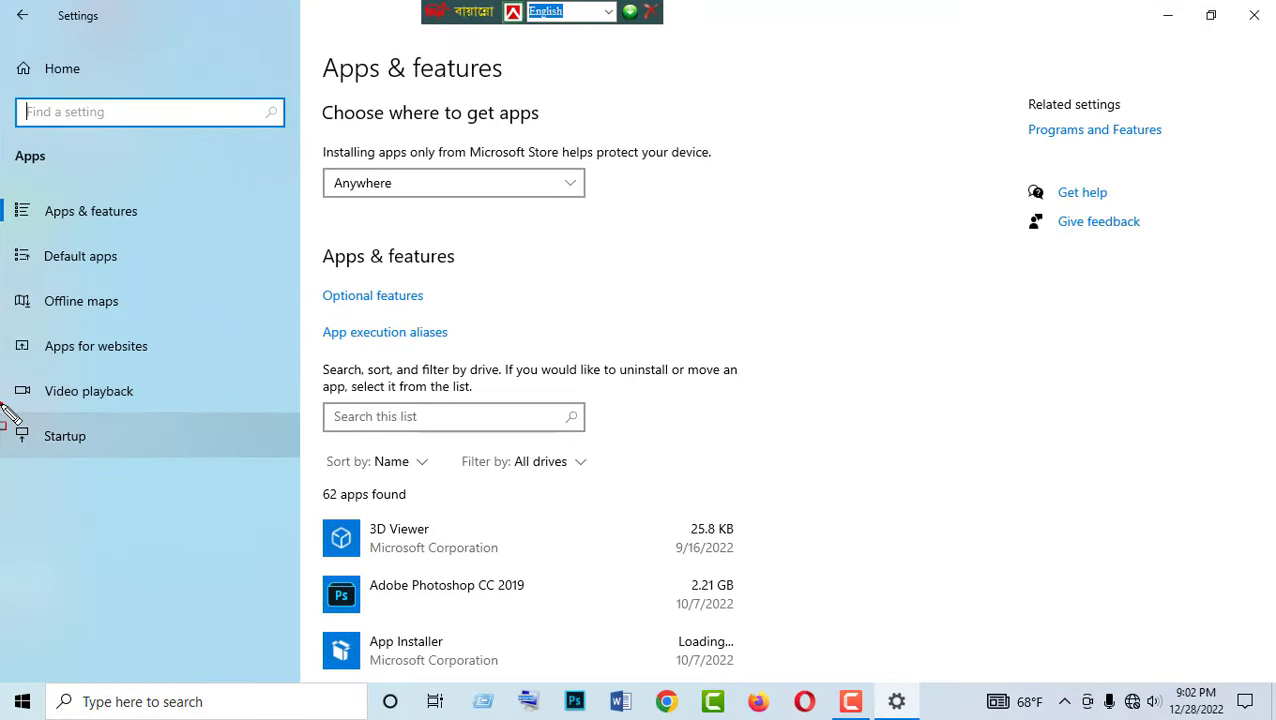
{"action": "left_click", "coordinate": [80, 436]}
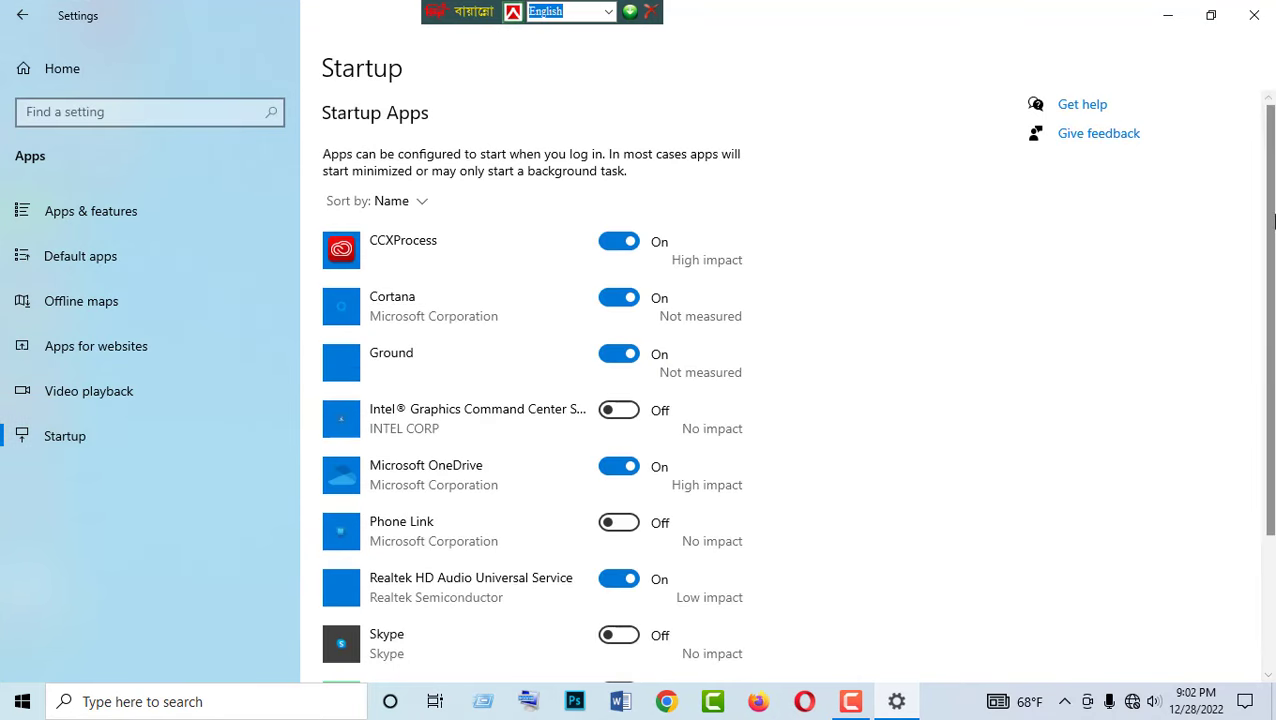
Step: Switch the last startup app in the list, _2EDB985ECFBBFE33C5FE30, off and back on
{"action": "left_click_drag", "start_coordinate": [1269, 187], "coordinate": [1270, 392]}
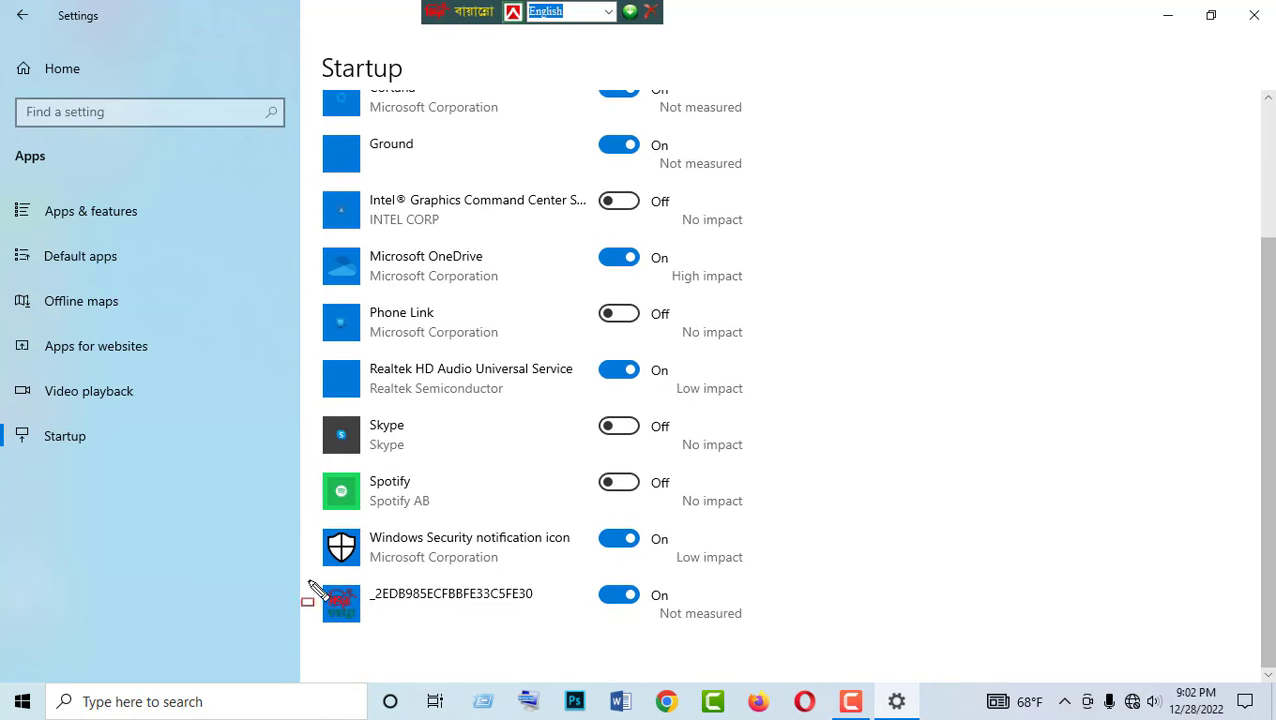
{"action": "mouse_move", "coordinate": [296, 573]}
{"action": "left_mouse_down"}
{"action": "mouse_move", "coordinate": [484, 632]}
{"action": "mouse_move", "coordinate": [642, 631]}
{"action": "left_mouse_up"}
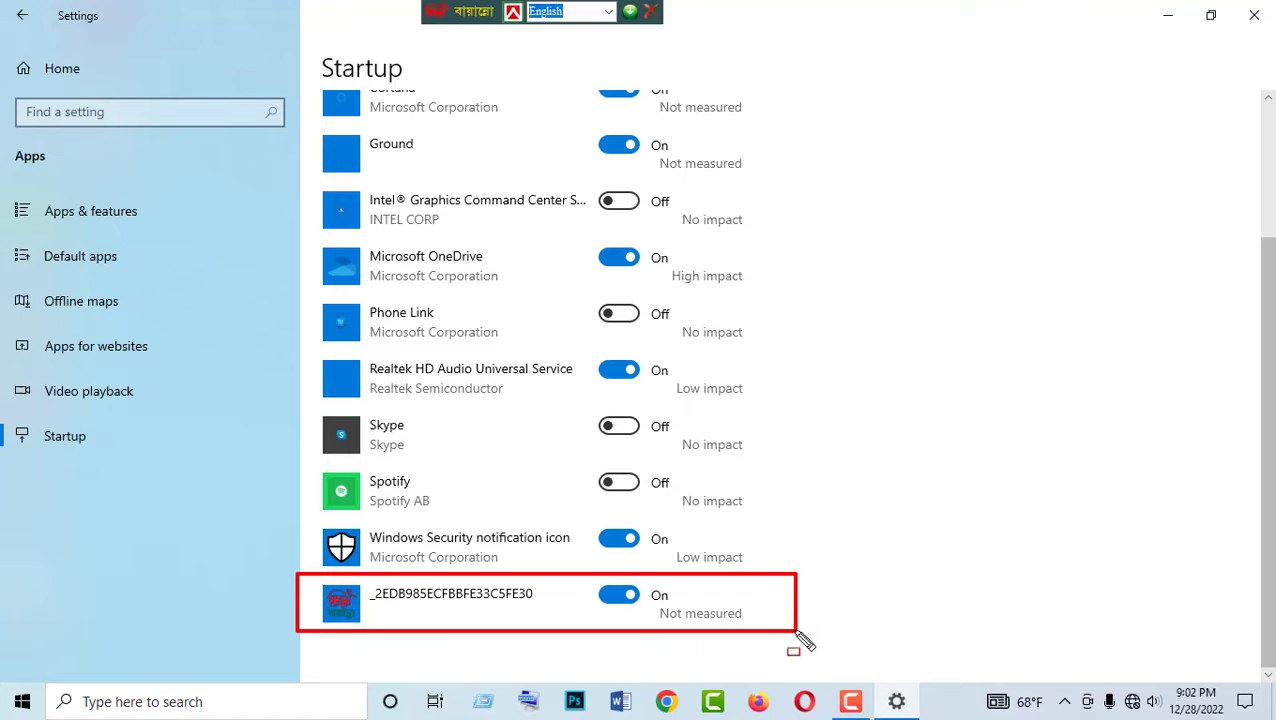
{"action": "key", "text": "Escape"}
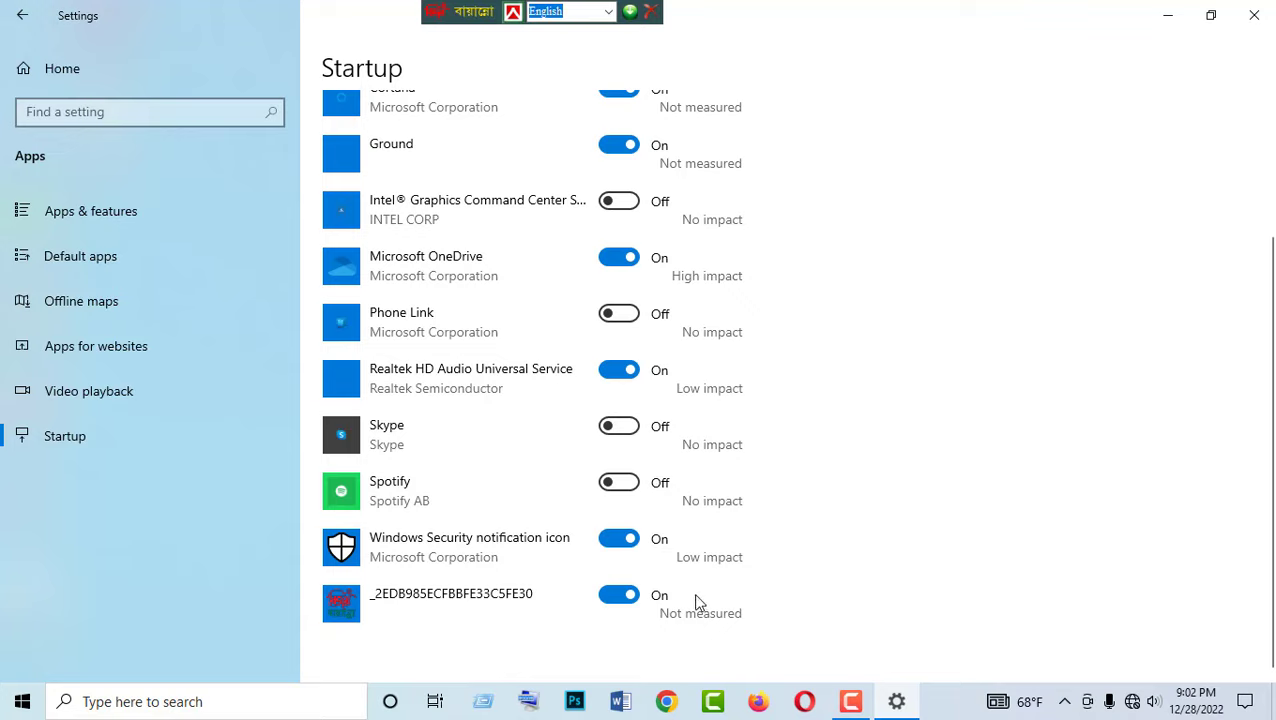
{"action": "left_click", "coordinate": [631, 597]}
{"action": "left_click", "coordinate": [628, 597]}
{"action": "left_click_drag", "start_coordinate": [1270, 575], "coordinate": [1273, 430]}
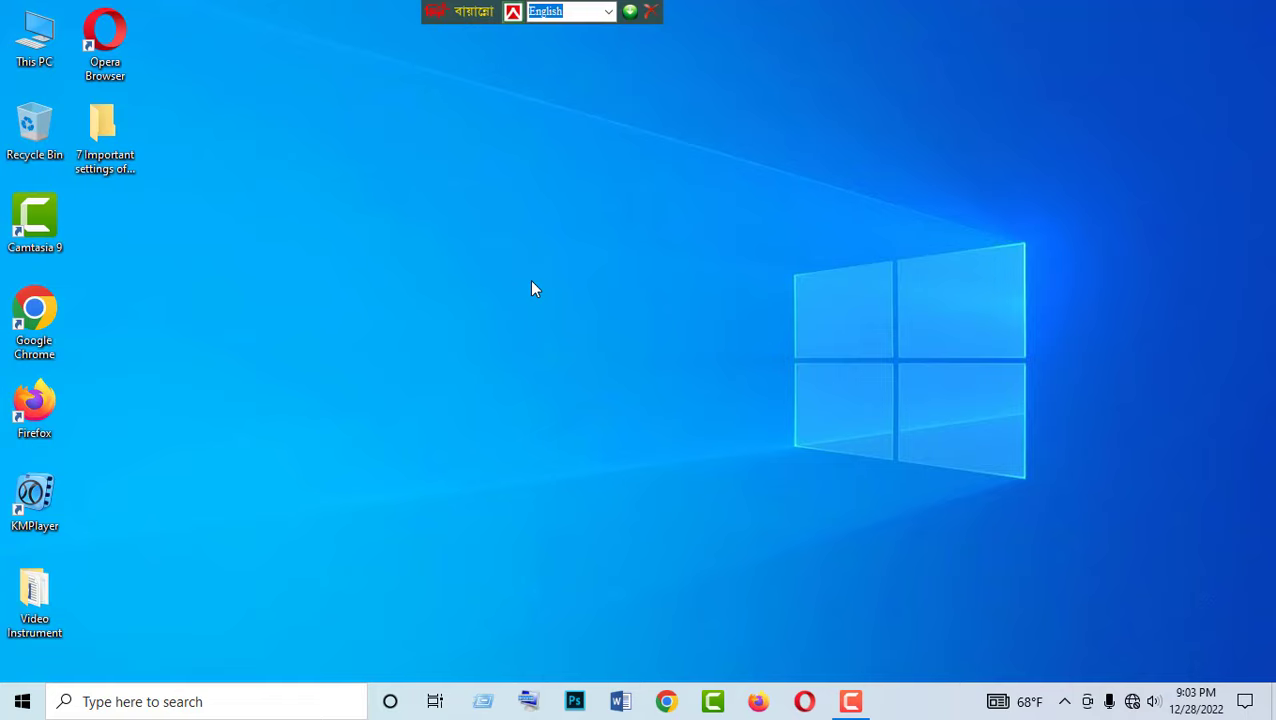
Step: Open Windows Settings and go to the Background apps page of the Privacy settings
{"action": "left_click", "coordinate": [20, 700]}
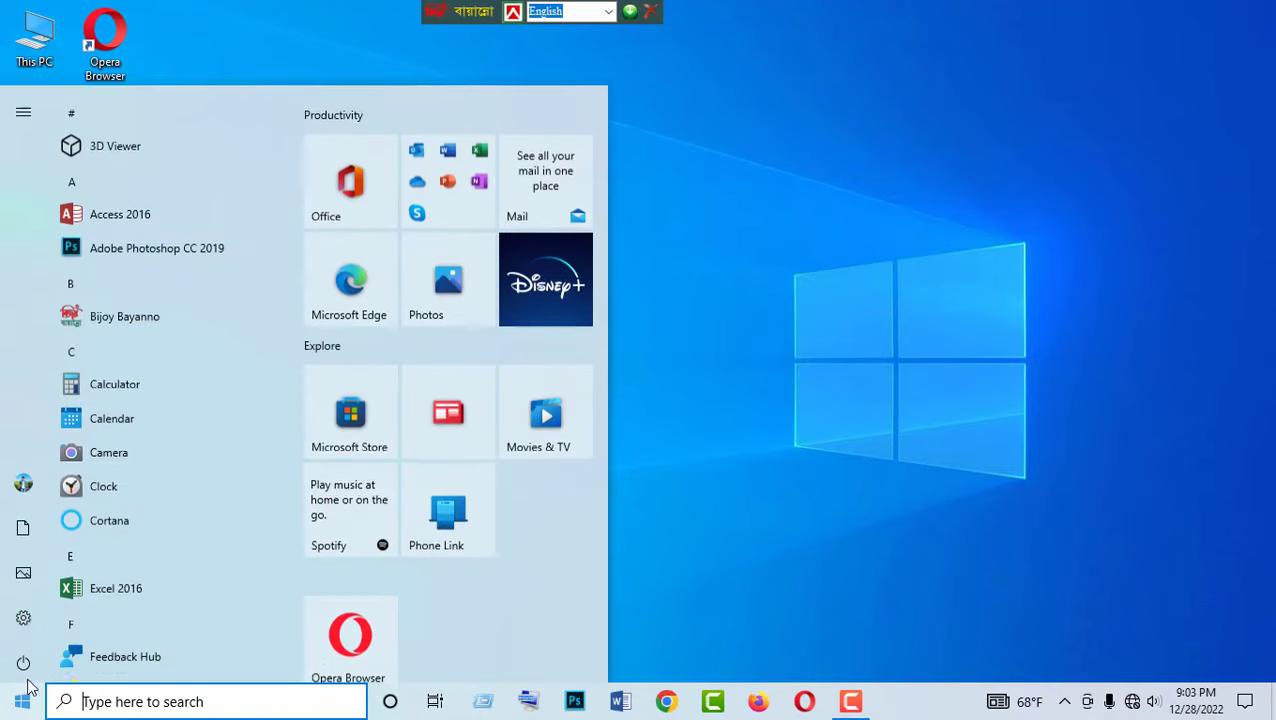
{"action": "left_click", "coordinate": [36, 620]}
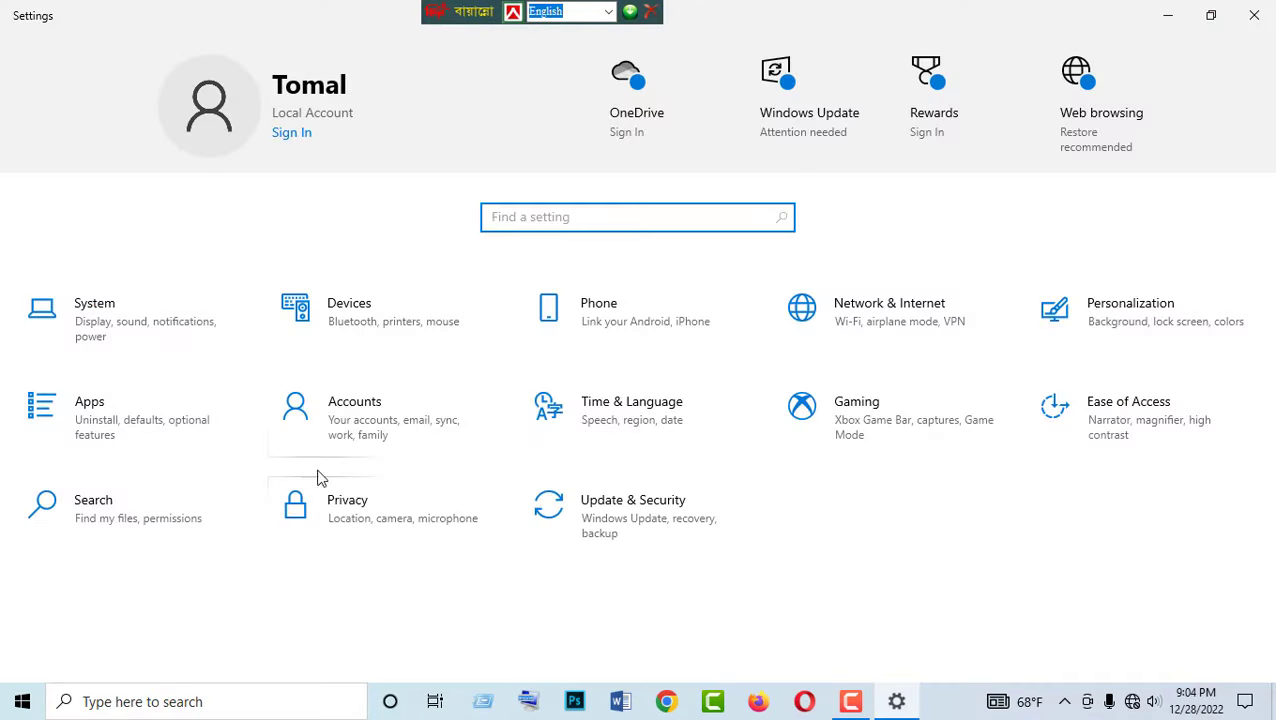
{"action": "left_click_drag", "start_coordinate": [260, 464], "coordinate": [494, 560]}
{"action": "left_click", "coordinate": [342, 524]}
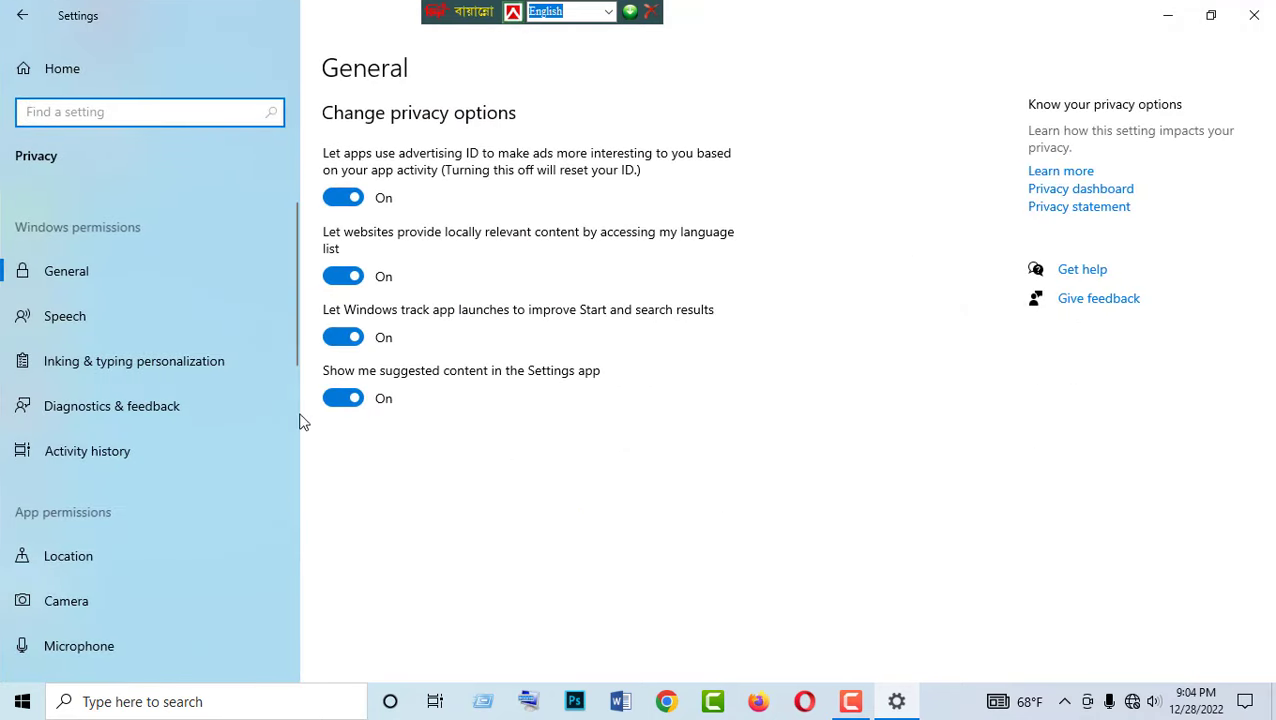
{"action": "left_click_drag", "start_coordinate": [288, 238], "coordinate": [287, 505]}
{"action": "mouse_move", "coordinate": [5, 412]}
{"action": "left_mouse_down"}
{"action": "mouse_move", "coordinate": [171, 470]}
{"action": "mouse_move", "coordinate": [239, 478]}
{"action": "left_mouse_up"}
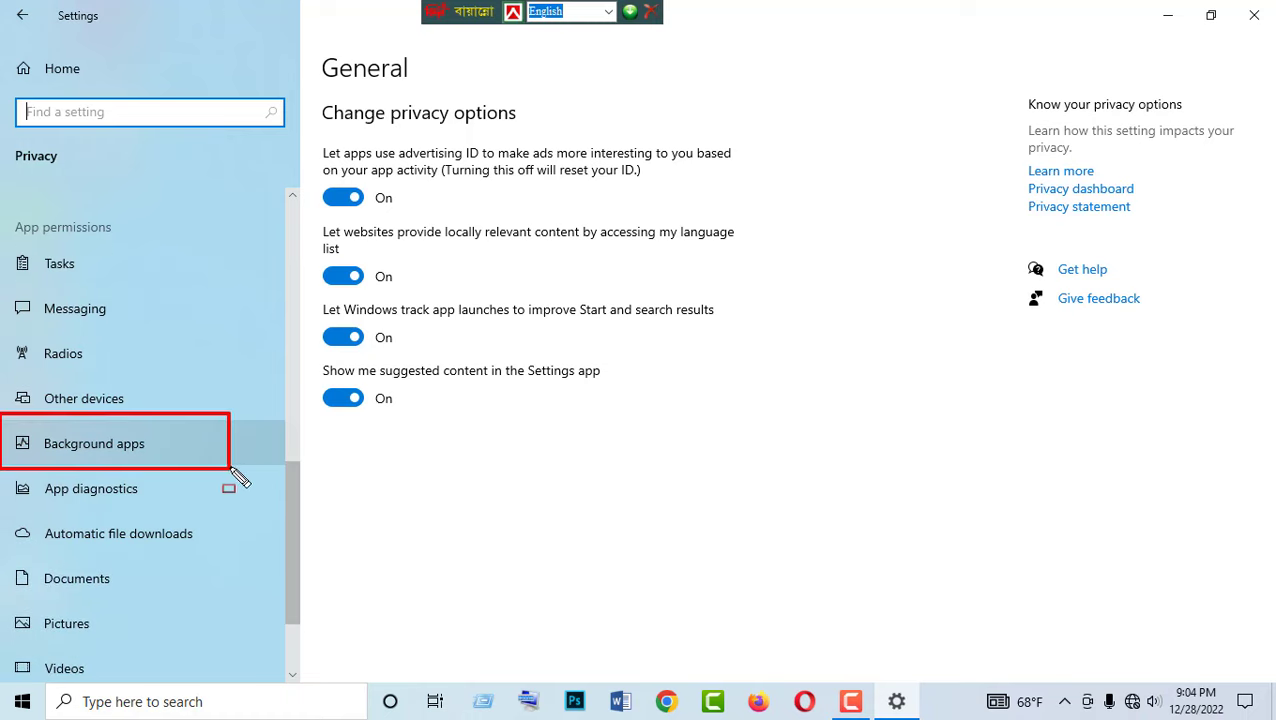
{"action": "left_click", "coordinate": [85, 453]}
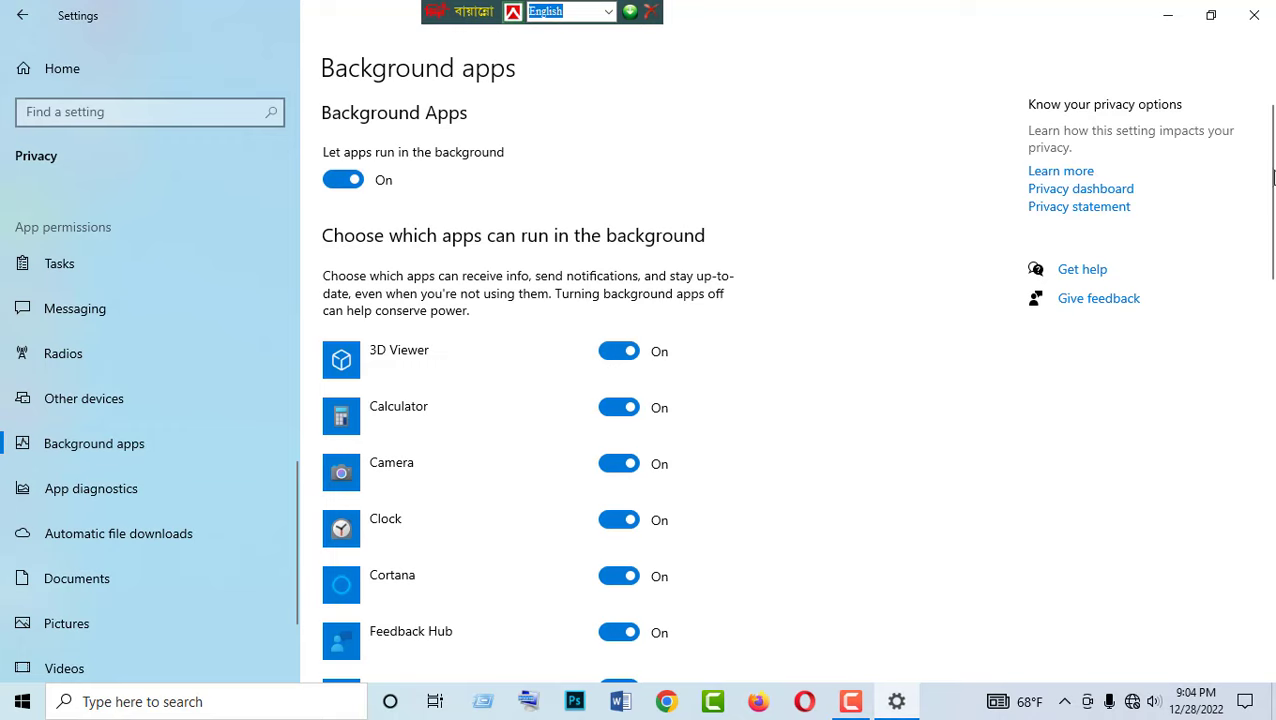
Step: Turn off letting apps run in the background, review the app list, and turn it back on
{"action": "left_click_drag", "start_coordinate": [1273, 177], "coordinate": [1275, 125]}
{"action": "left_click", "coordinate": [343, 182]}
{"action": "scroll", "coordinate": [1273, 233], "scroll_direction": "down", "scroll_amount": 6}
{"action": "scroll", "coordinate": [1273, 233], "scroll_direction": "up", "scroll_amount": 6}
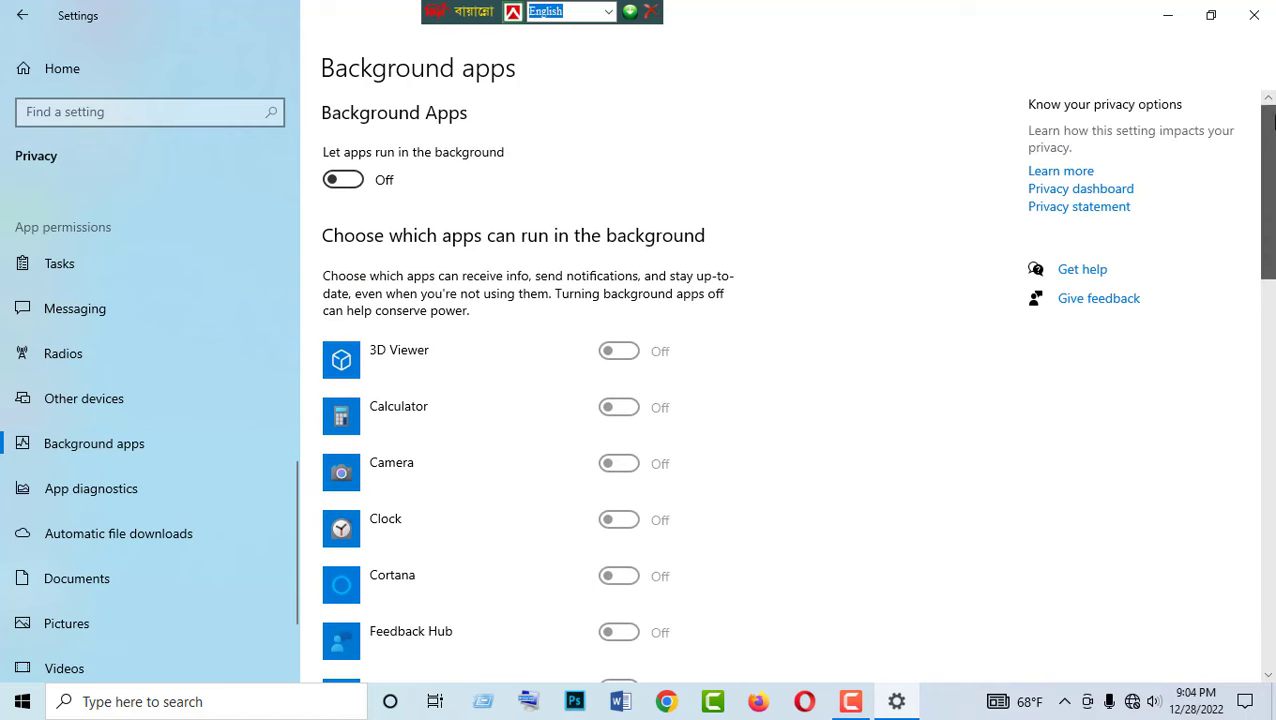
{"action": "left_click", "coordinate": [343, 180]}
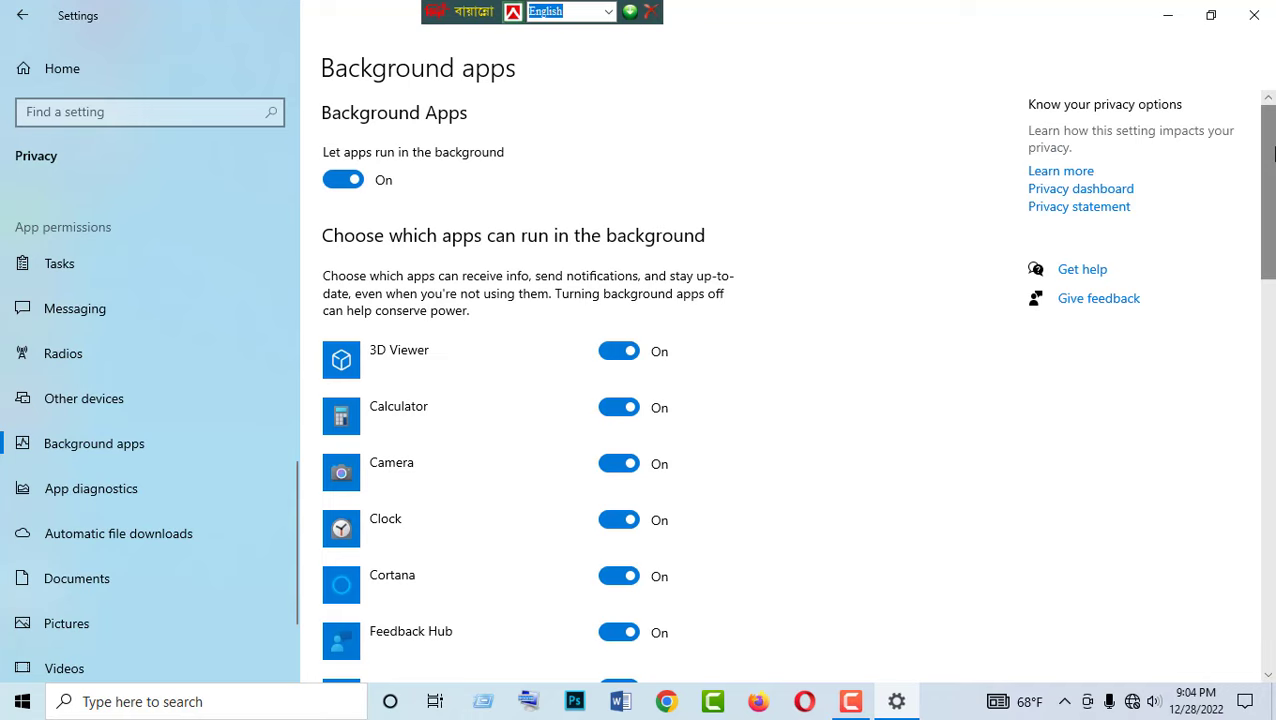
Step: Stop the Camera app from running in the background and look through the remaining apps
{"action": "scroll", "coordinate": [1270, 200], "scroll_direction": "down", "scroll_amount": 2}
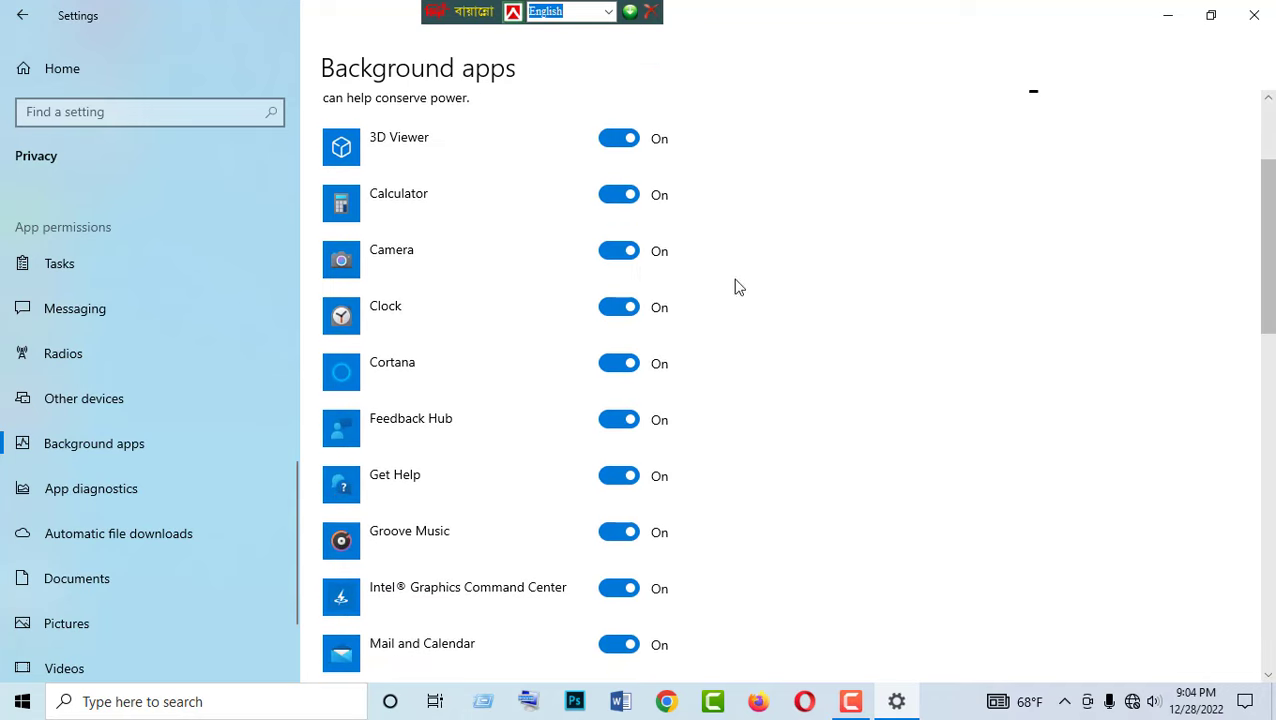
{"action": "left_click", "coordinate": [624, 250]}
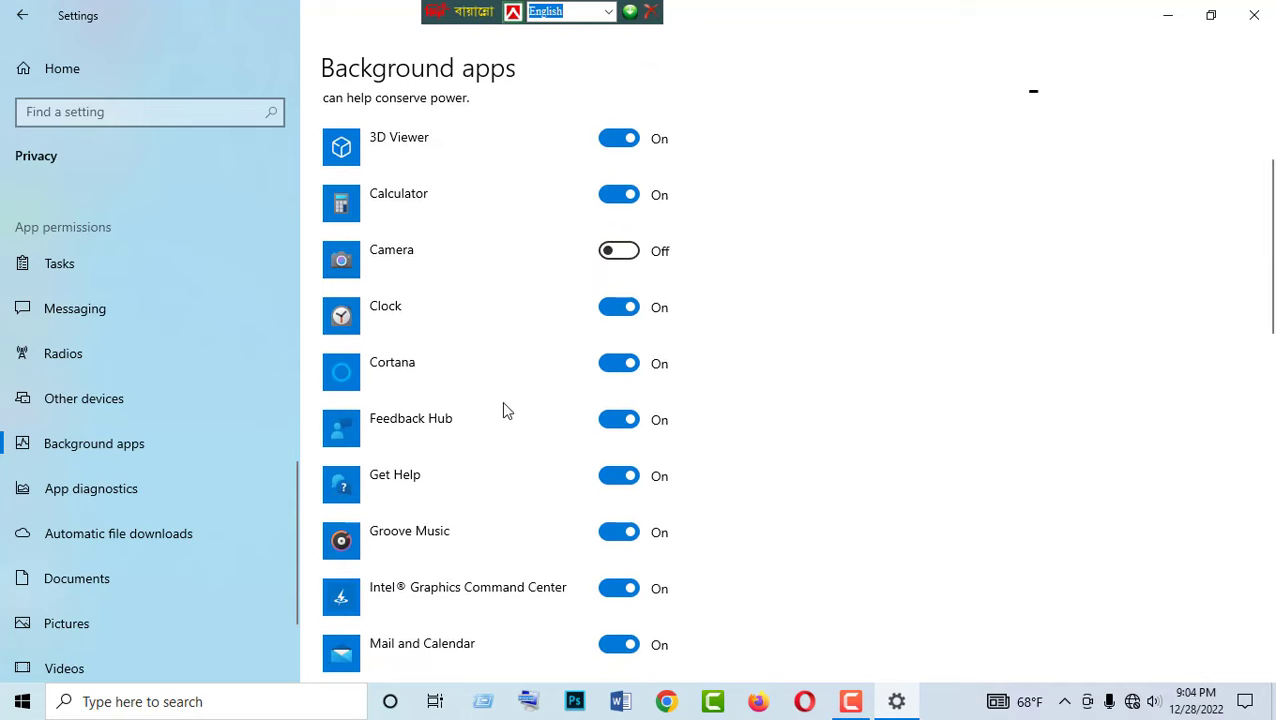
{"action": "left_click_drag", "start_coordinate": [1267, 265], "coordinate": [1272, 420]}
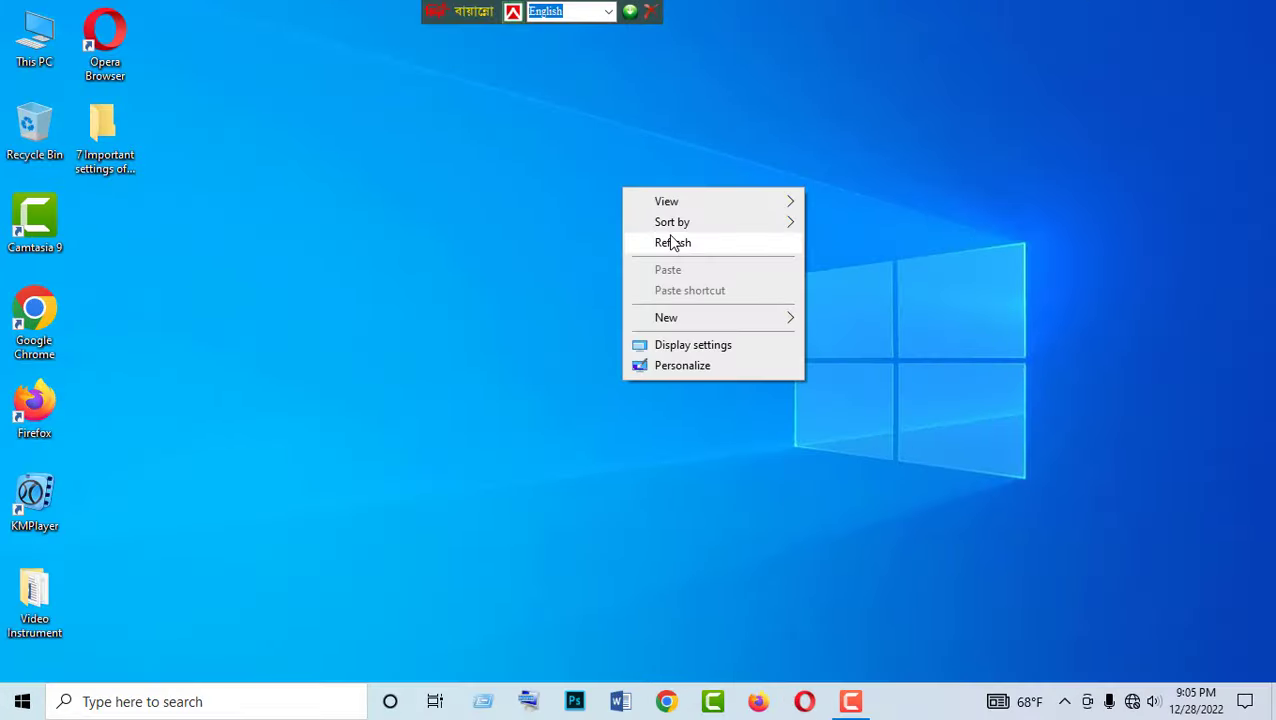
Step: Refresh the desktop several times
{"action": "left_click", "coordinate": [661, 242]}
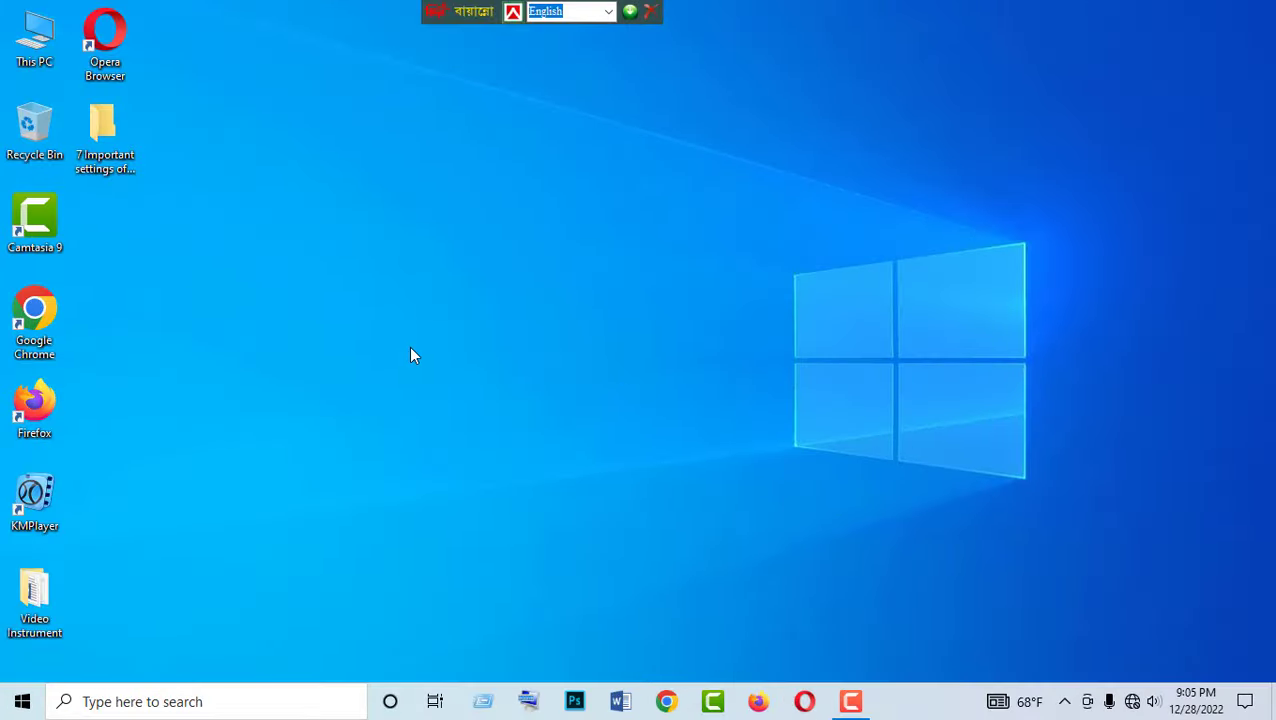
{"action": "right_click", "coordinate": [420, 278]}
{"action": "left_click", "coordinate": [483, 337]}
{"action": "right_click", "coordinate": [480, 236]}
{"action": "left_click", "coordinate": [520, 288]}
{"action": "right_click", "coordinate": [478, 216]}
{"action": "left_click", "coordinate": [523, 272]}
{"action": "right_click", "coordinate": [484, 191]}
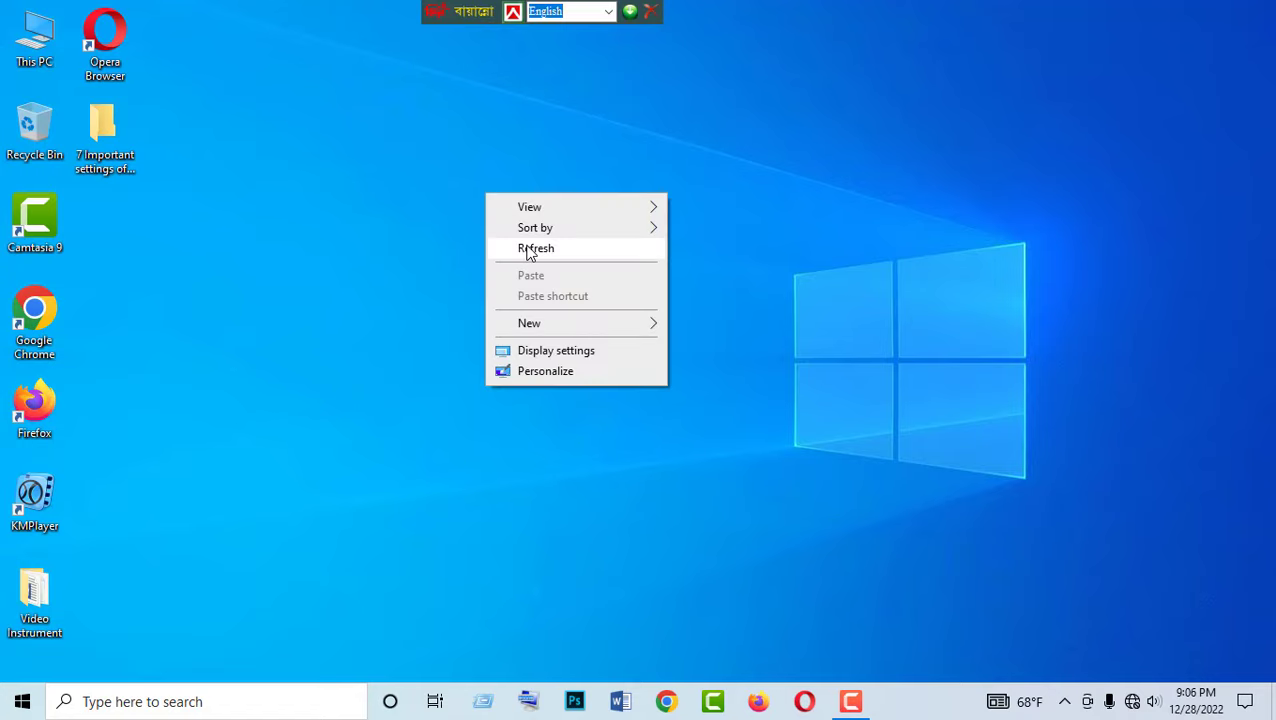